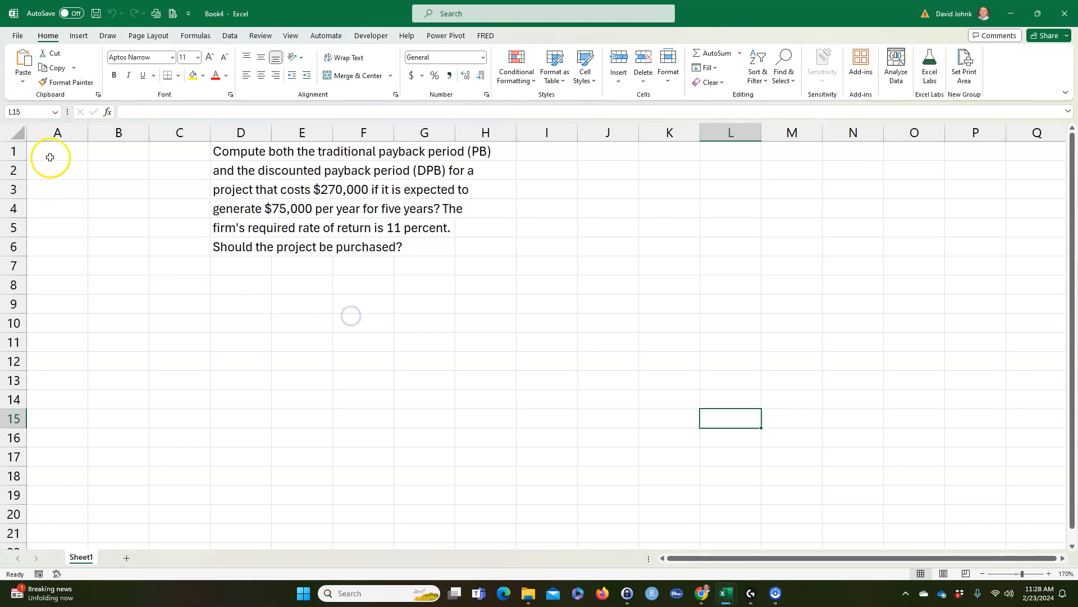
Step: Enter the heading "Given:" in cell A1 and format it bold and underlined
click(49, 156)
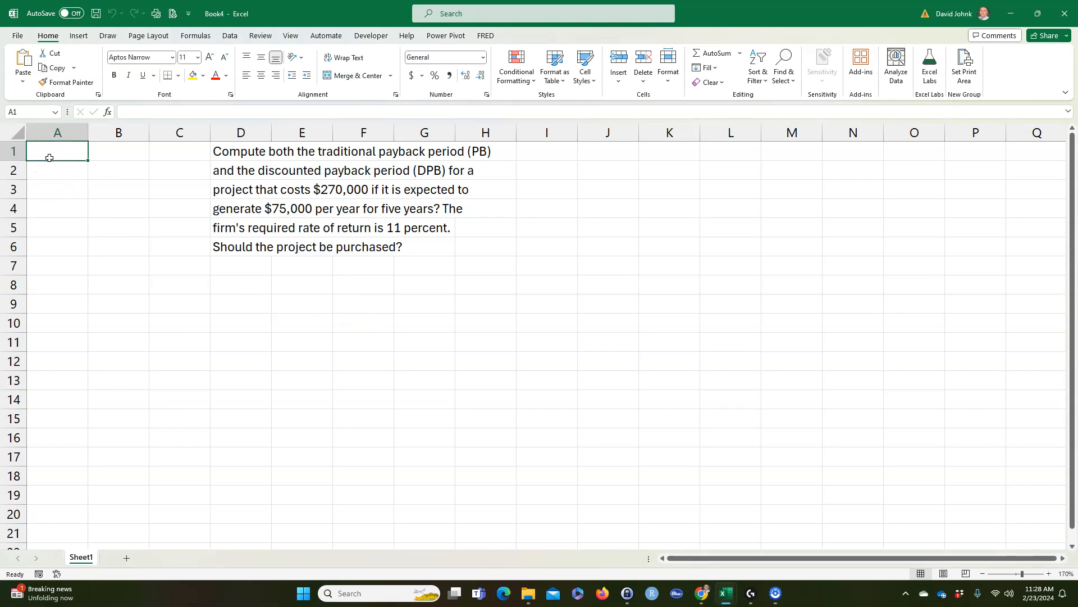
text(Given:)
key(Return)
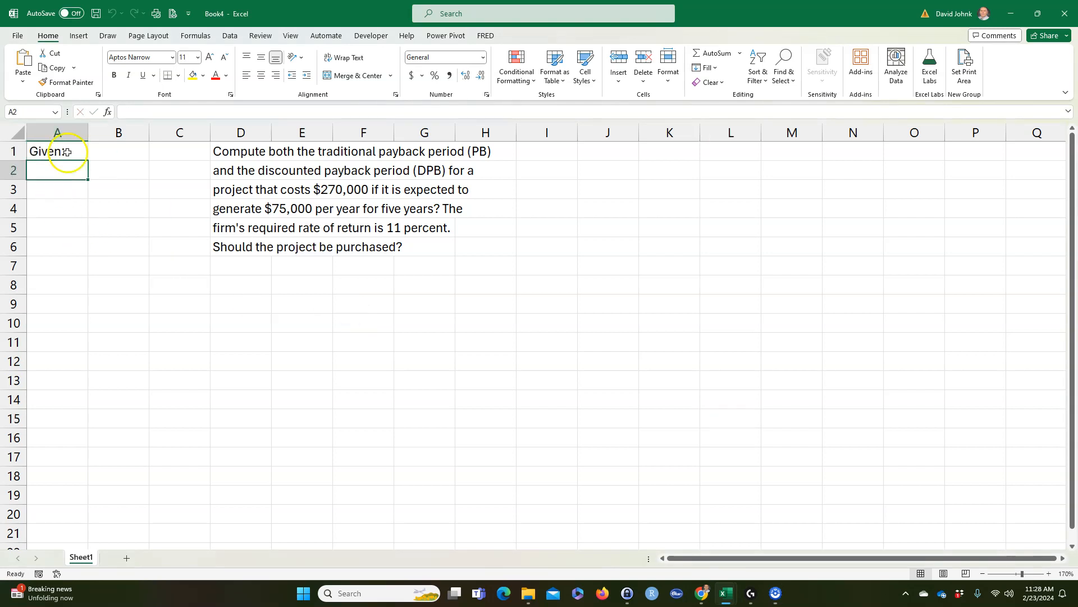
click(49, 151)
click(114, 75)
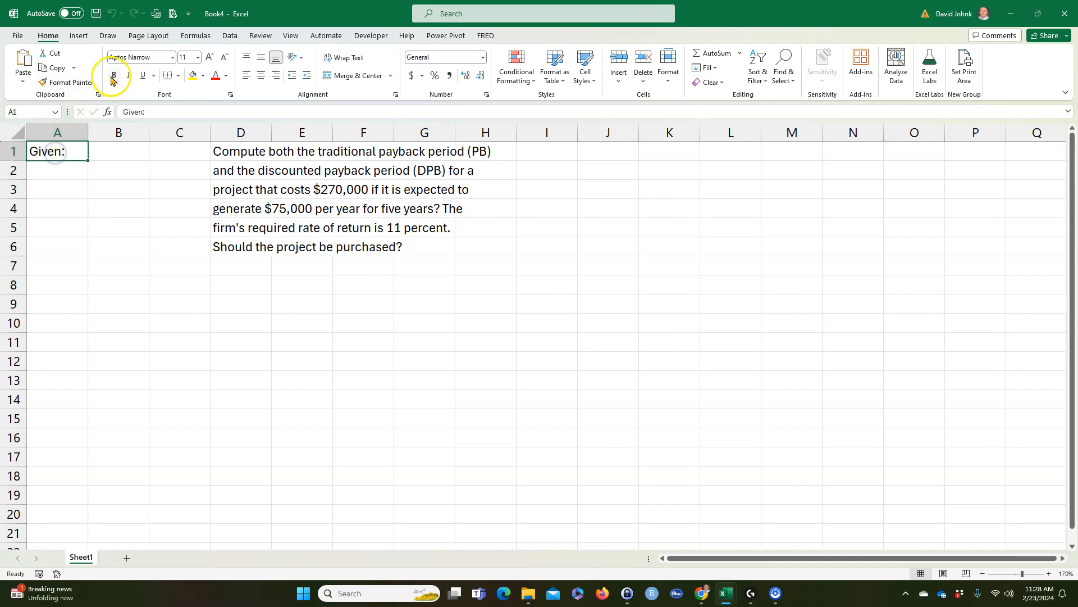
click(143, 79)
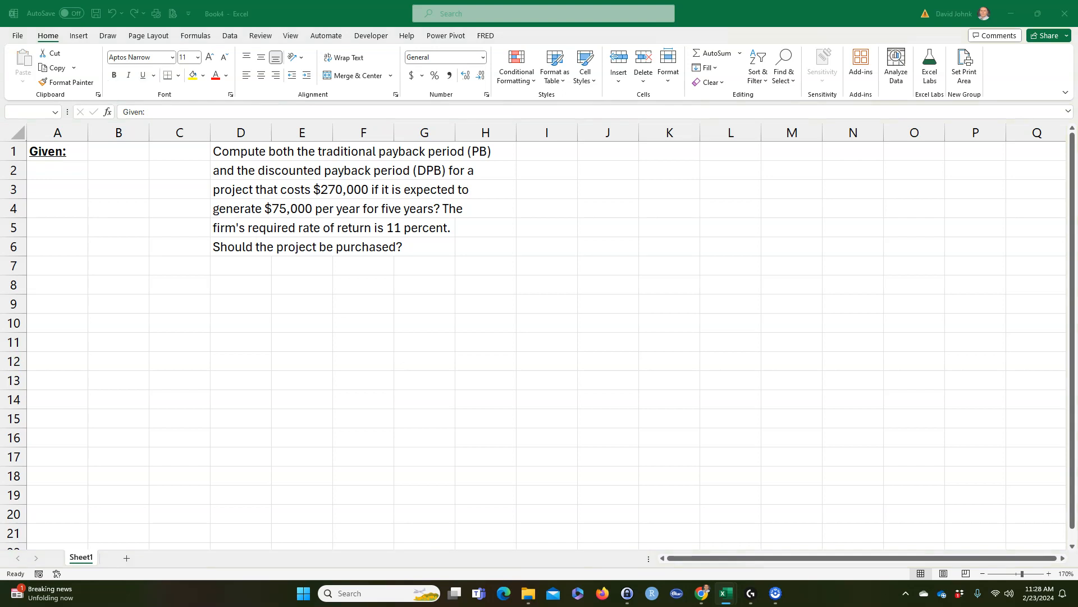
Step: Paste the copied cash flow timeline at cell I2 and widen column J to show the project cost in full
key(super+shift+s)
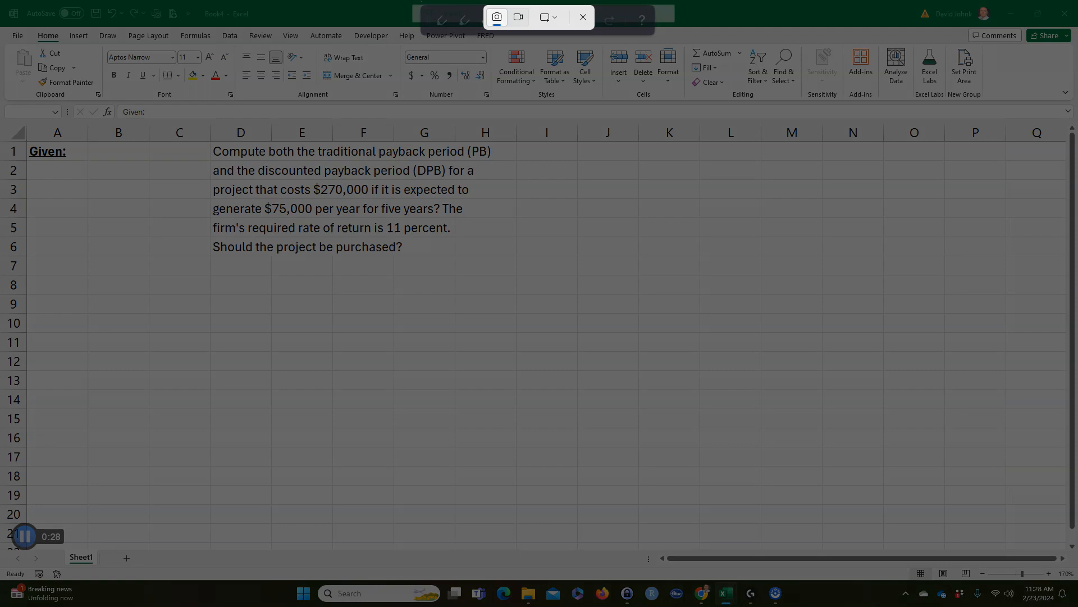
key(Escape)
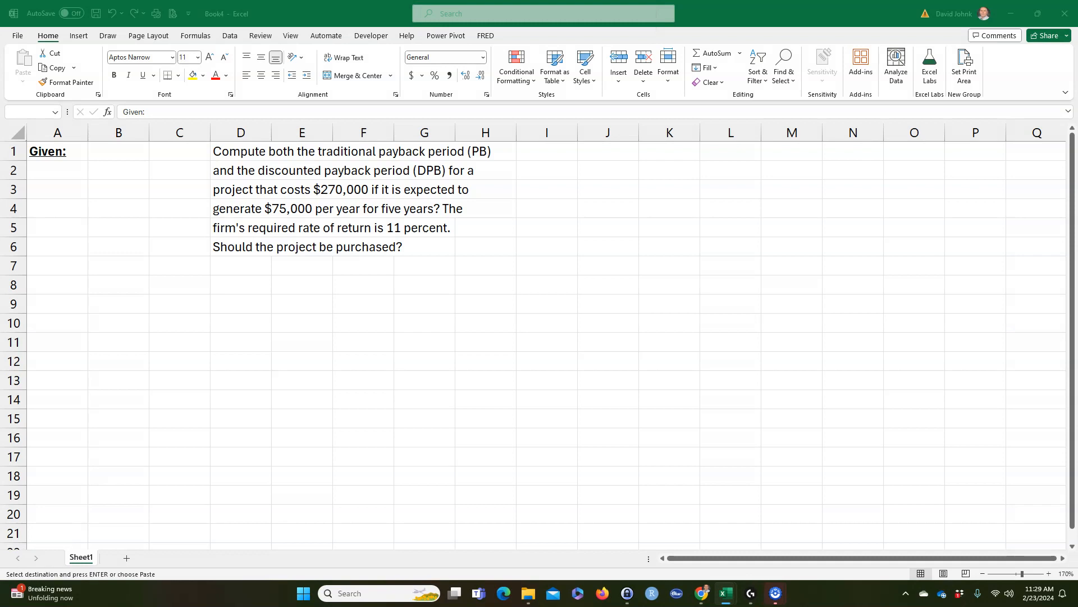
click(553, 171)
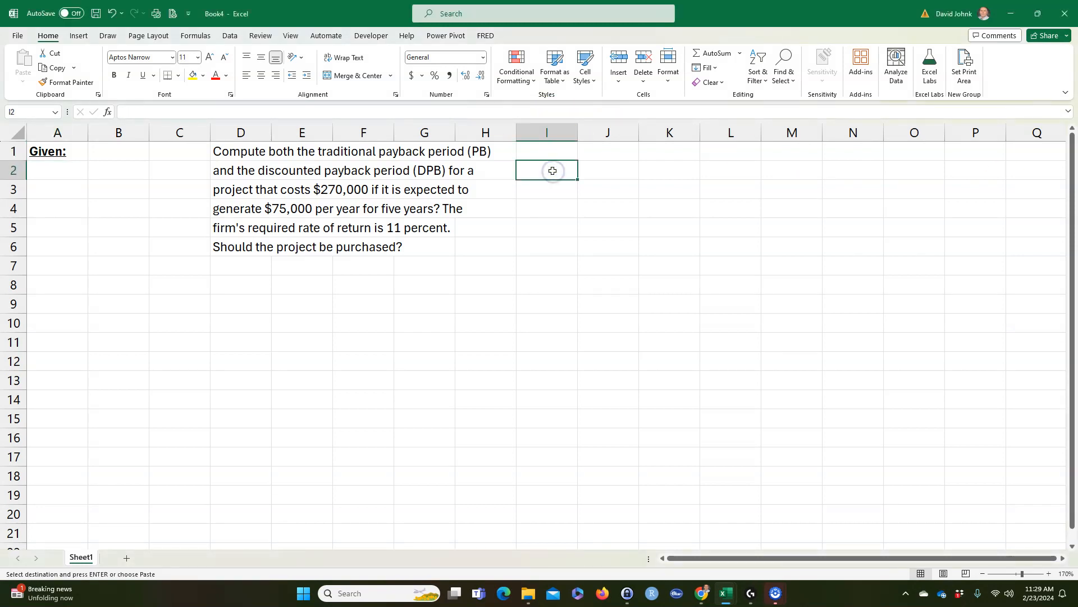
key(ctrl+v)
click(571, 323)
drag(640, 129, 645, 129)
click(609, 305)
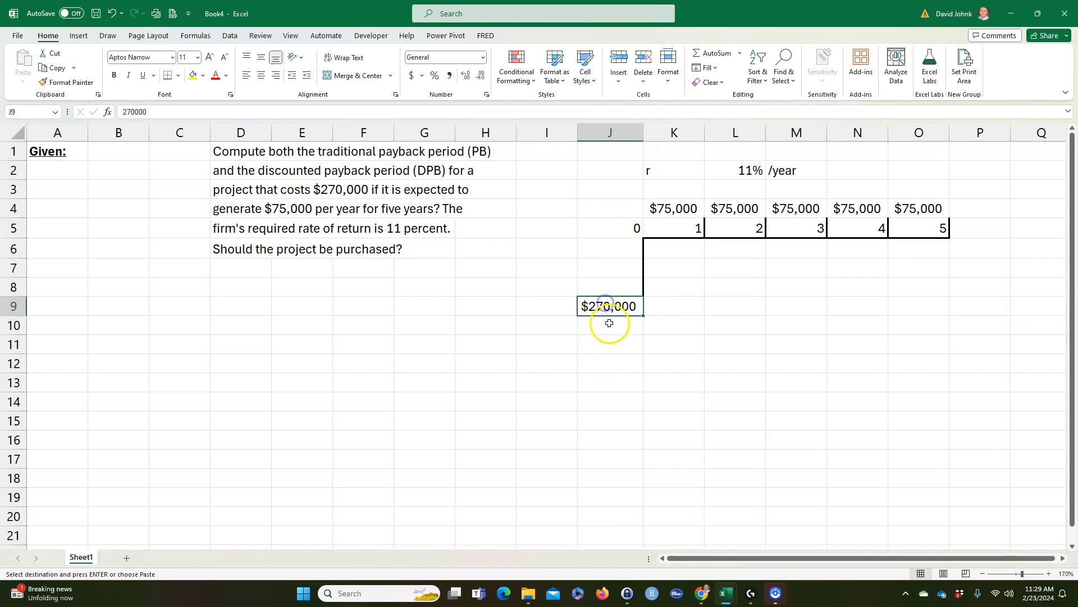
click(607, 399)
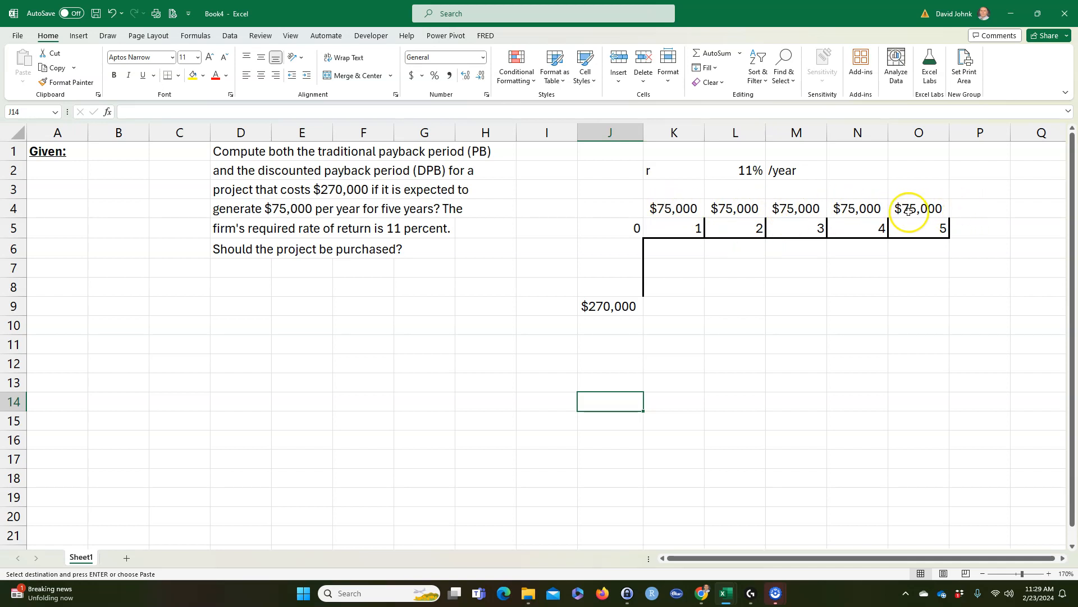
drag(669, 171, 793, 171)
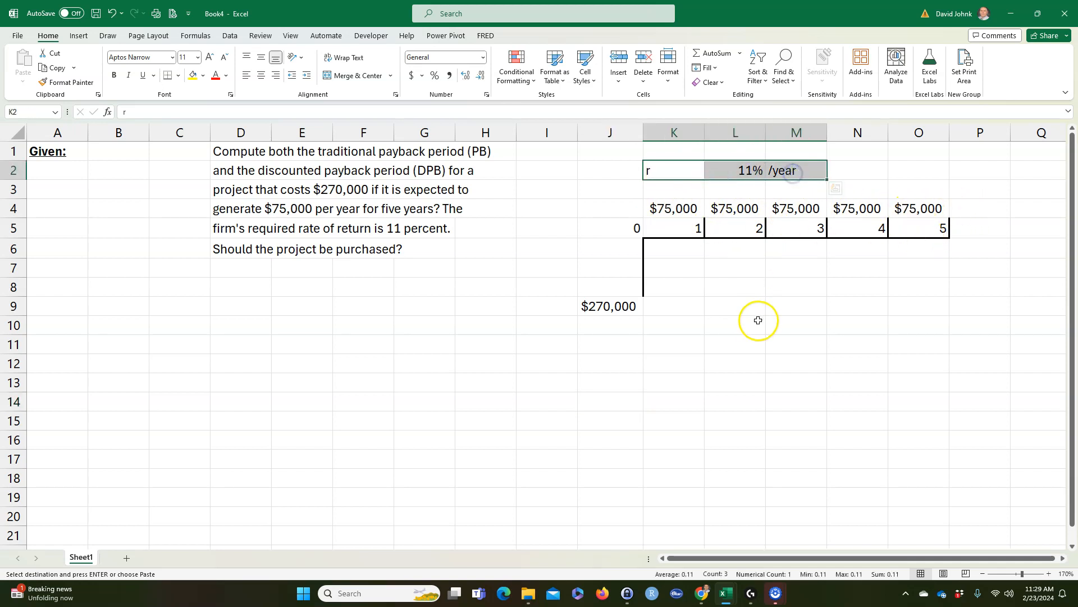
click(622, 306)
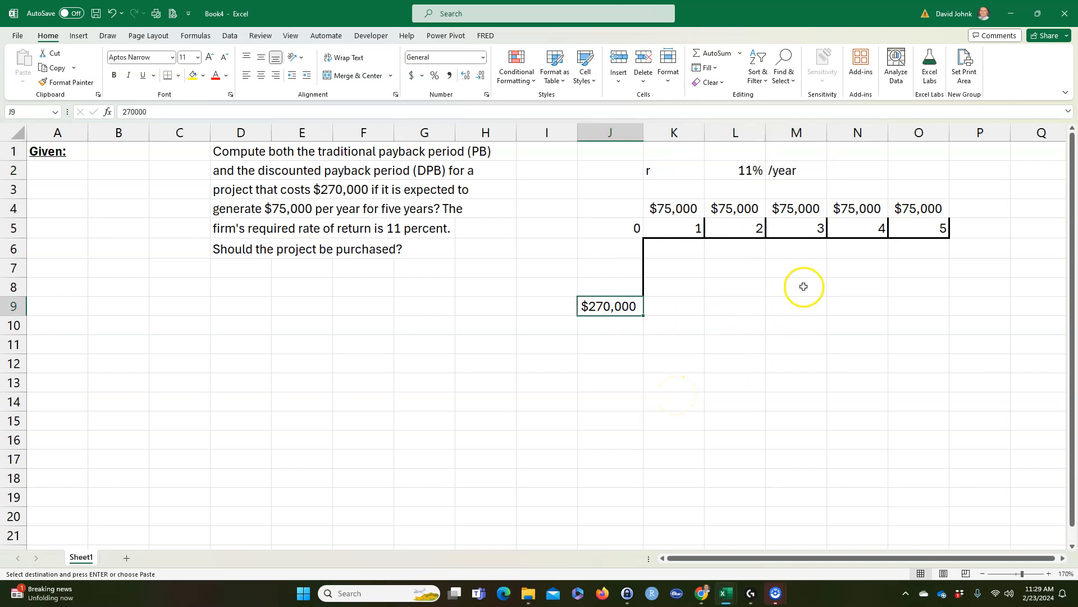
click(860, 306)
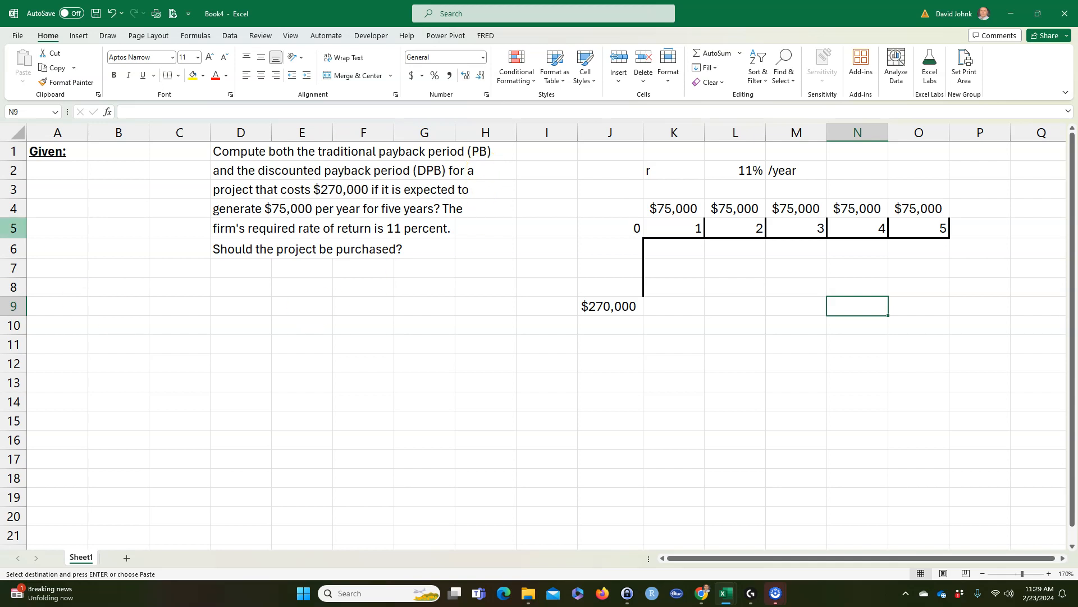
Step: Enter the column headers "Year" in A2 and "Cash Flow" in B2
click(62, 168)
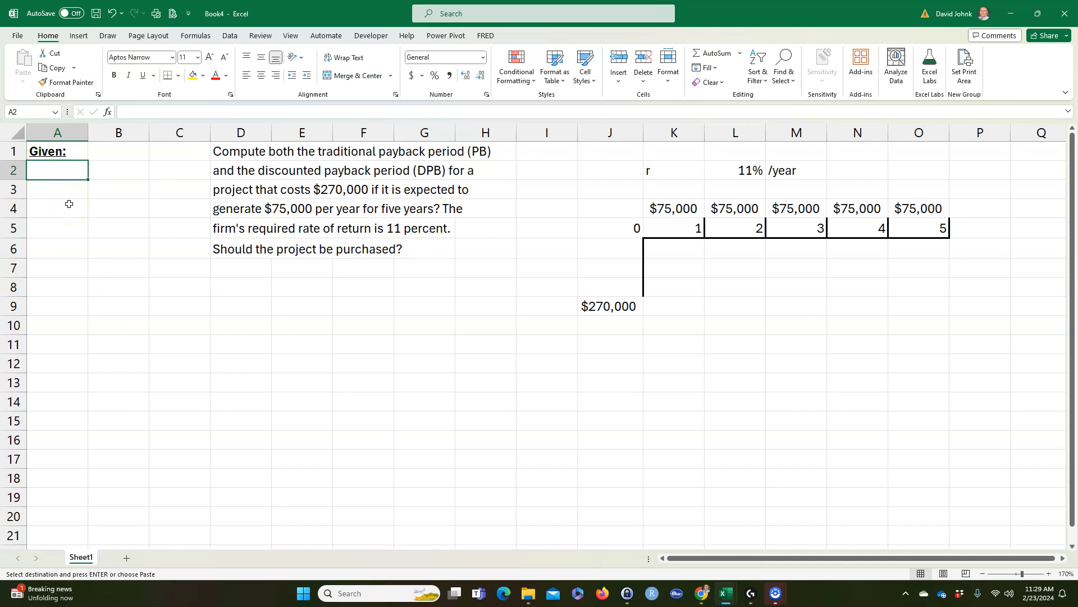
text(Year)
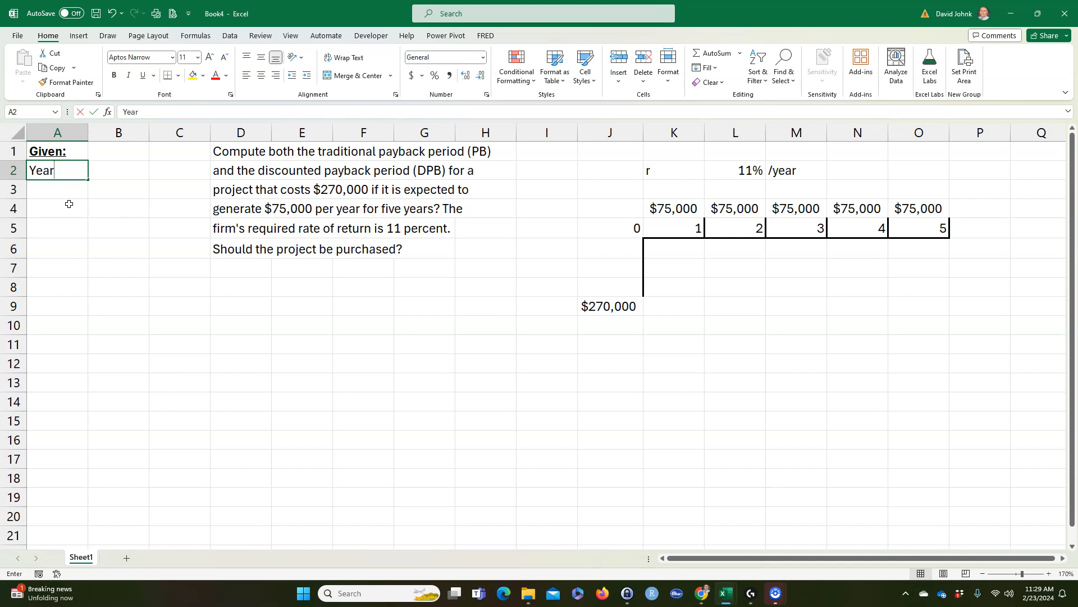
key(Tab)
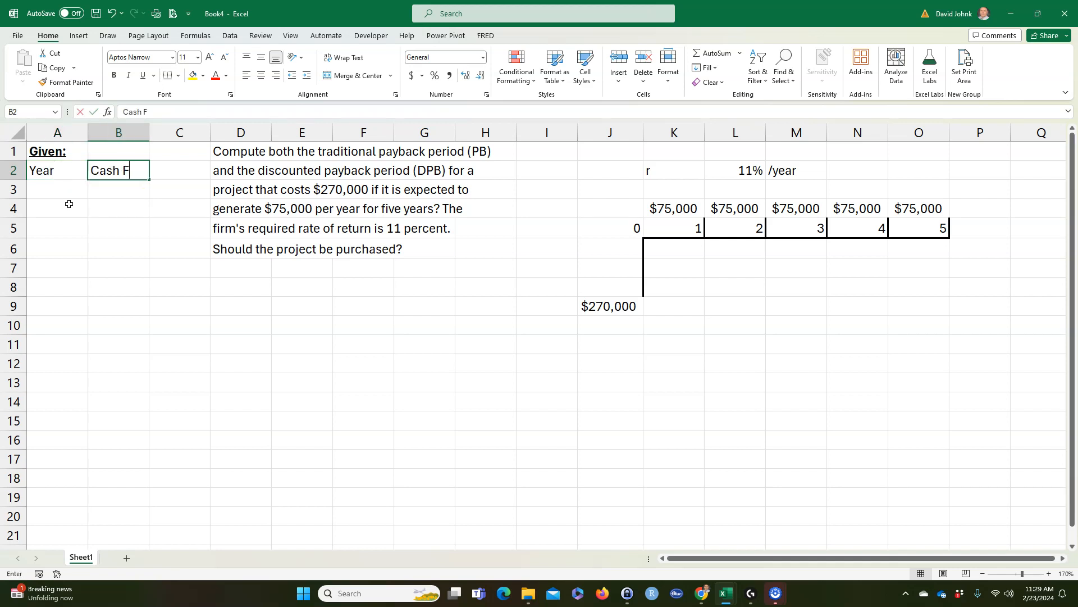
key(Down)
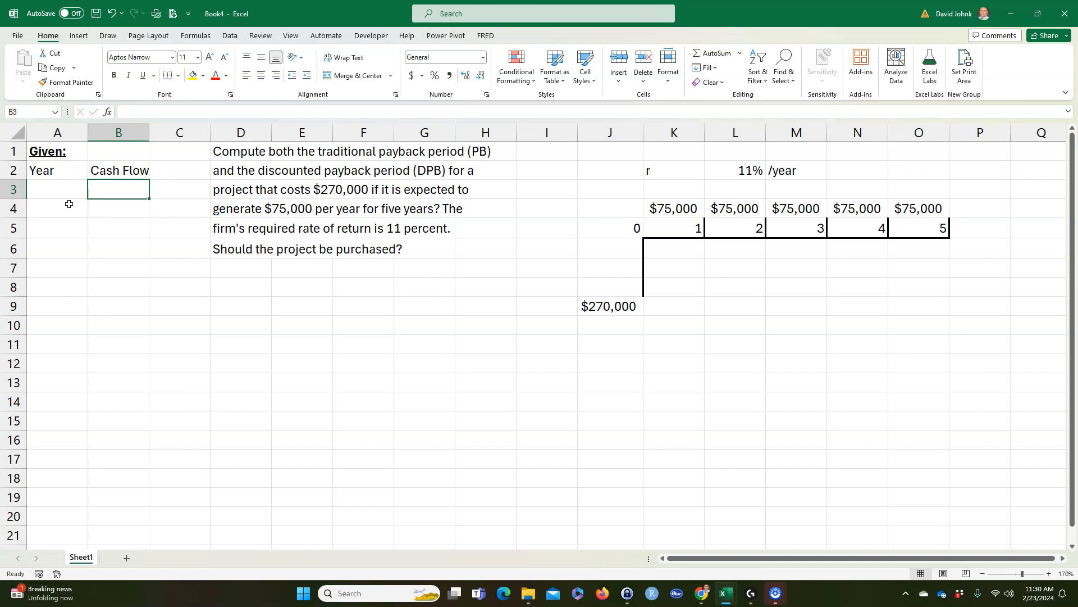
Step: Fill the Year column with the series 0 to 5 in cells A3 to A8
key(Left)
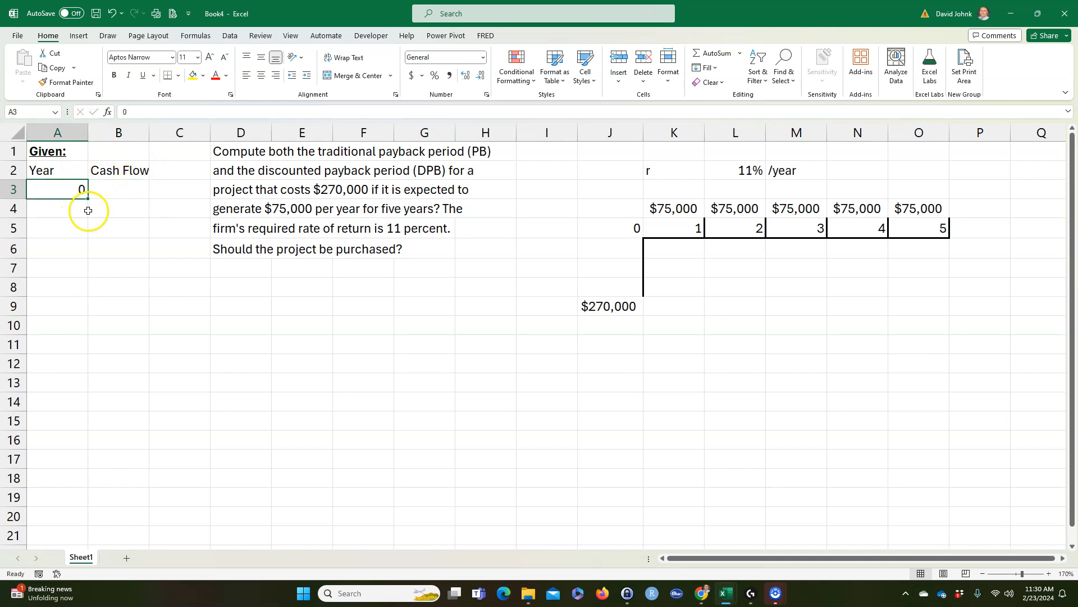
drag(88, 201, 87, 289)
click(65, 211)
text(01)
click(125, 246)
drag(57, 194, 89, 289)
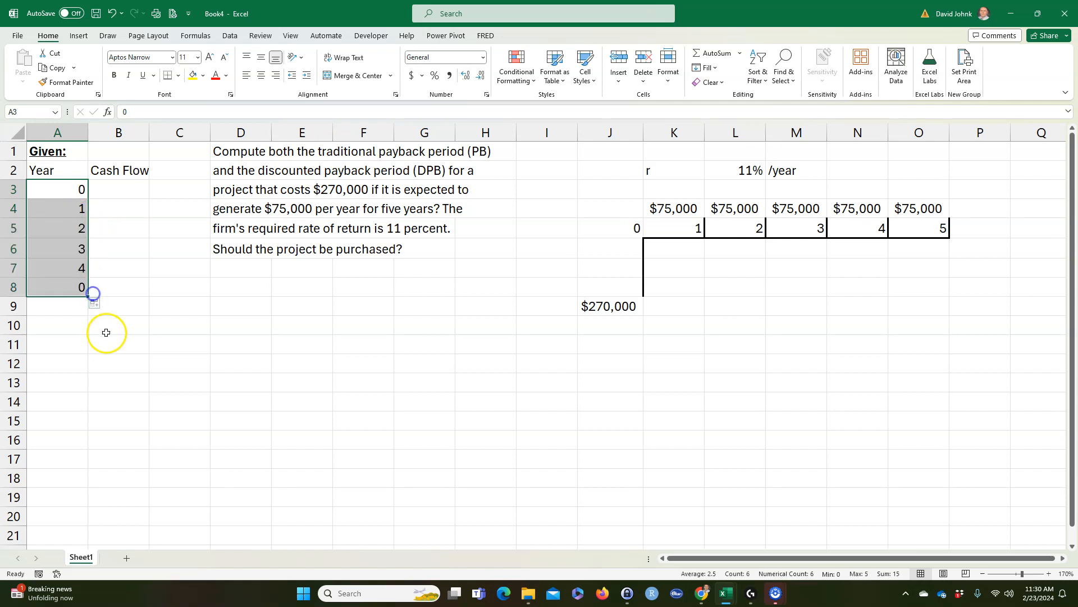
Step: Copy the five $75,000 cash flows from K4:O4 and paste them transposed into B4:B8
click(120, 187)
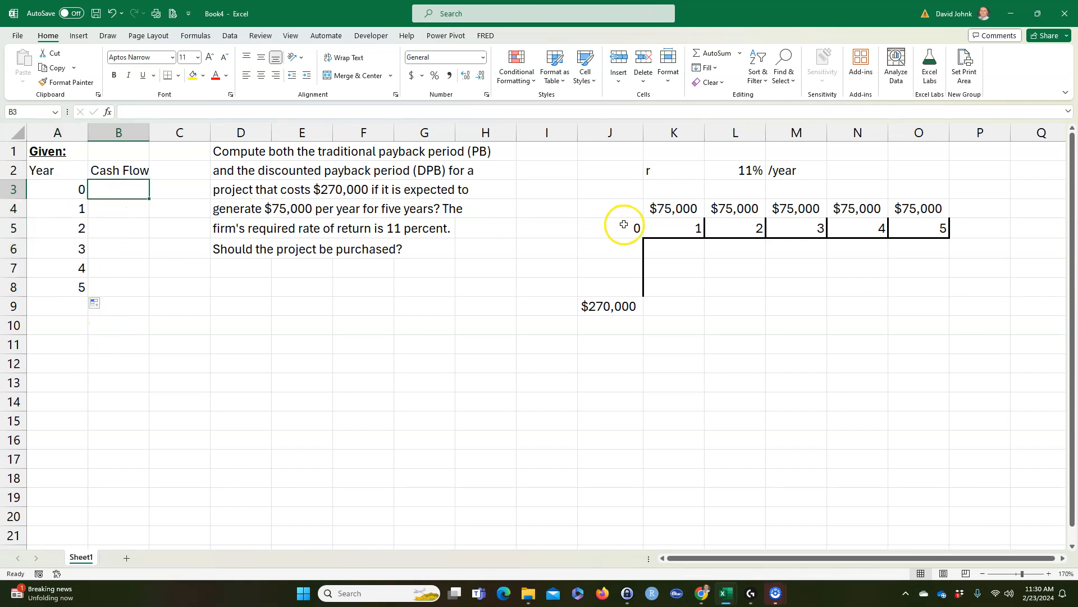
drag(651, 209, 903, 208)
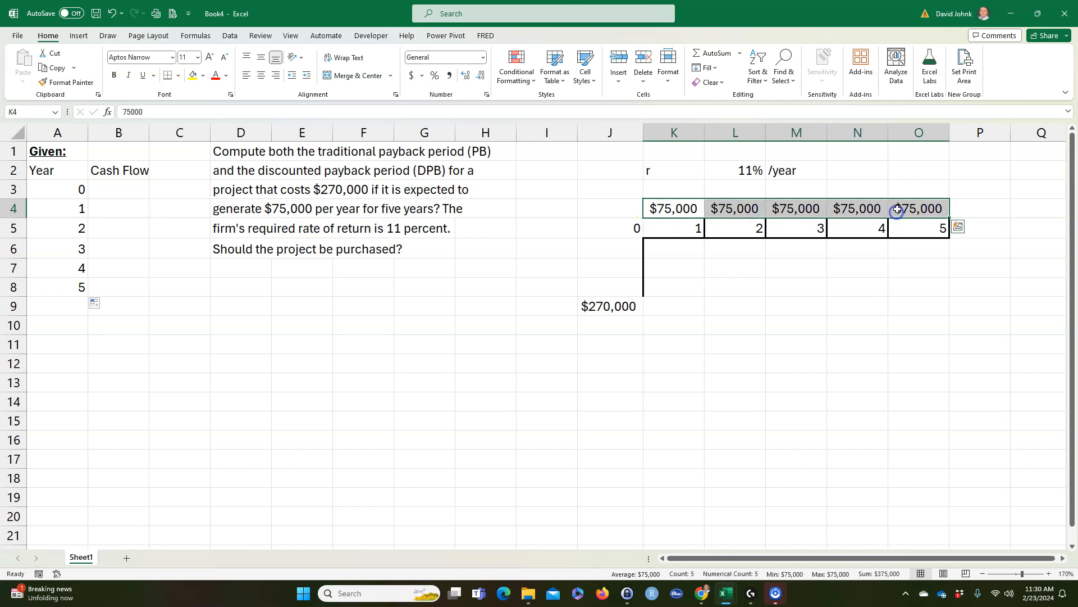
right_click(904, 207)
click(926, 251)
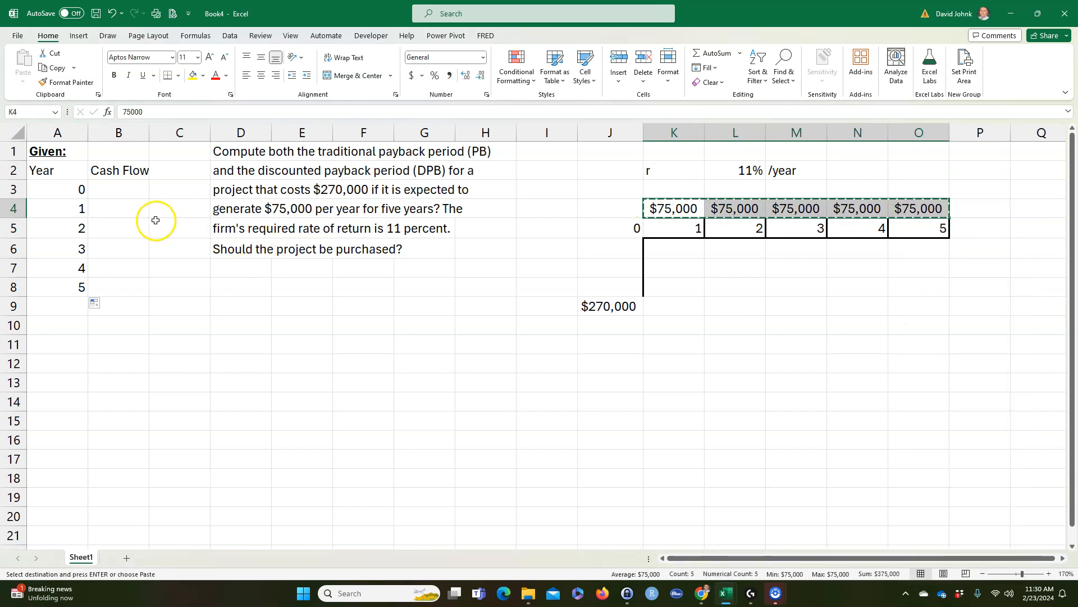
click(111, 210)
right_click(108, 208)
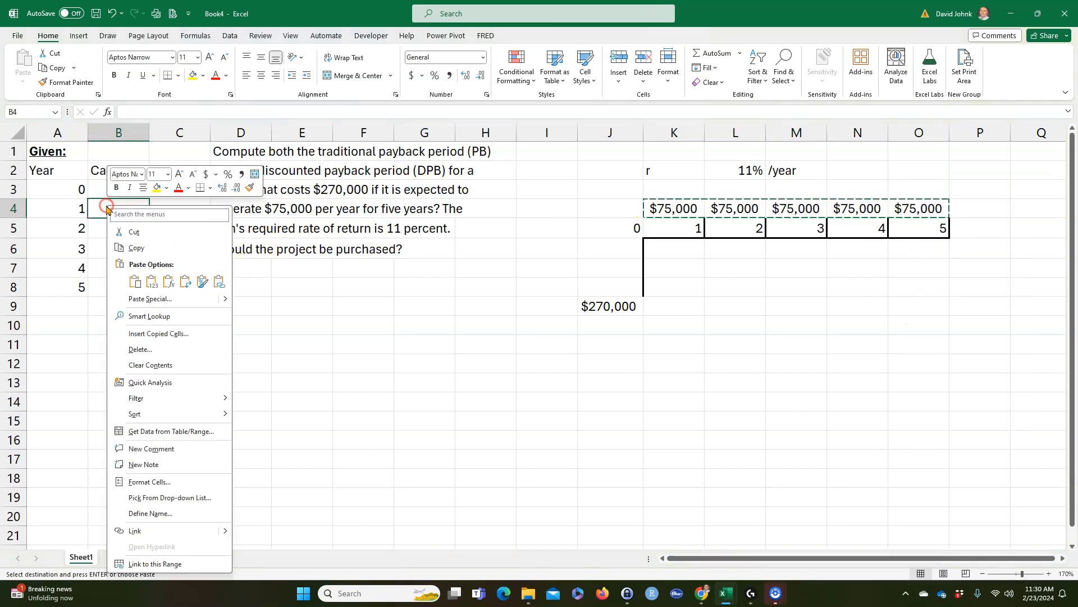
click(186, 281)
Step: Copy the $270,000 cost from J9 into B3 and autofit column B to its contents
click(602, 306)
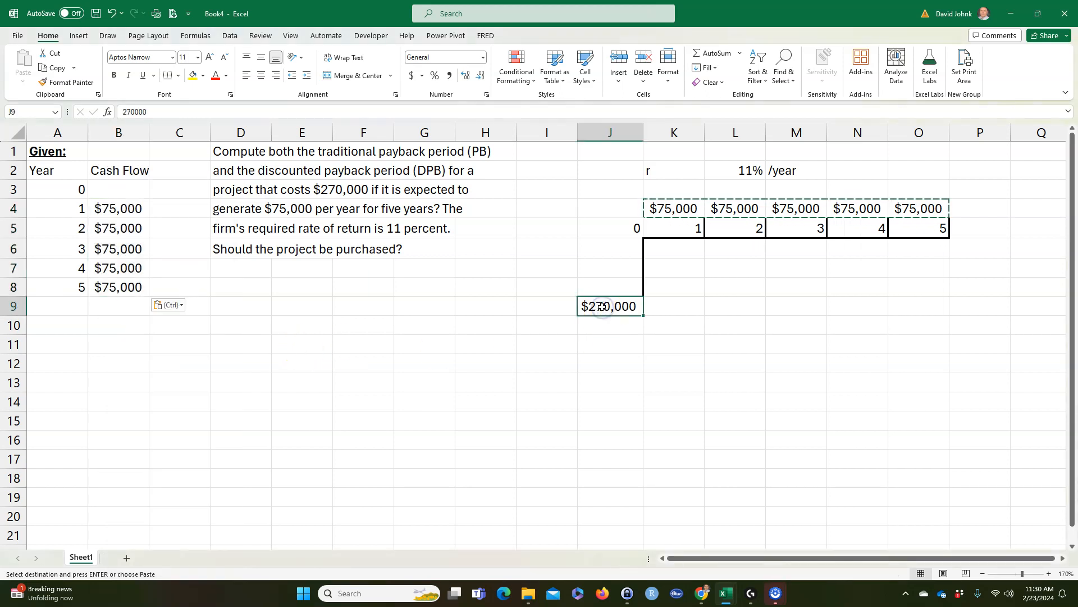
right_click(602, 307)
click(629, 251)
click(119, 196)
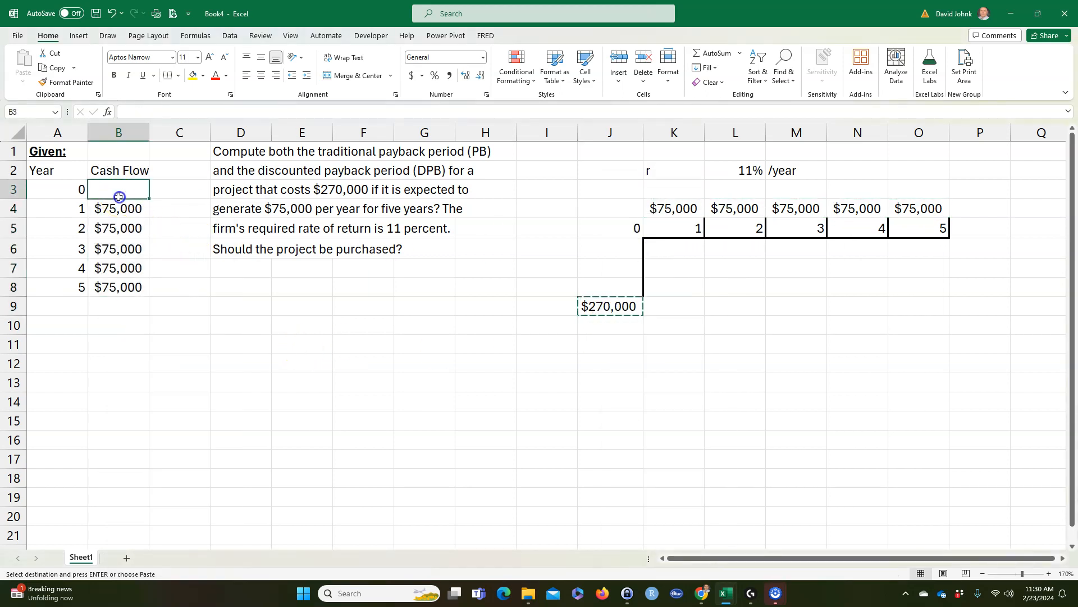
key(ctrl+v)
click(132, 362)
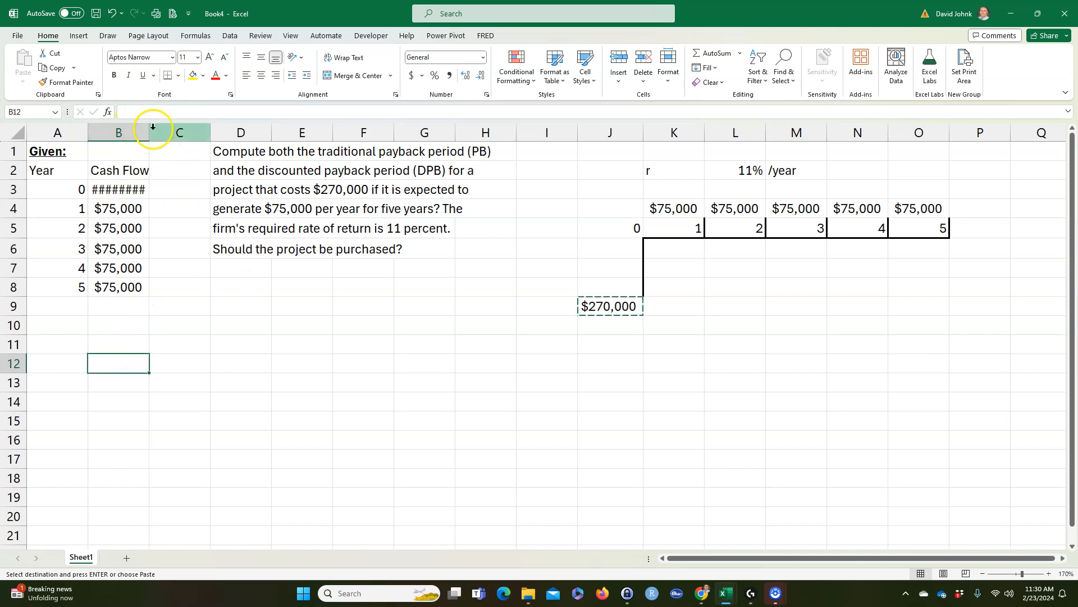
drag(150, 129, 151, 130)
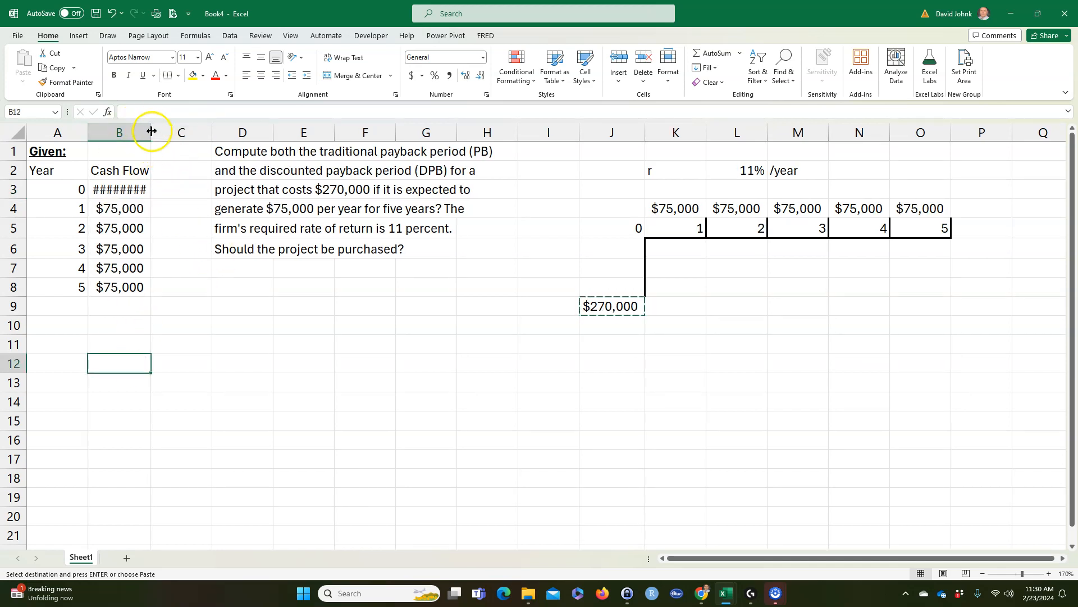
double_click(150, 130)
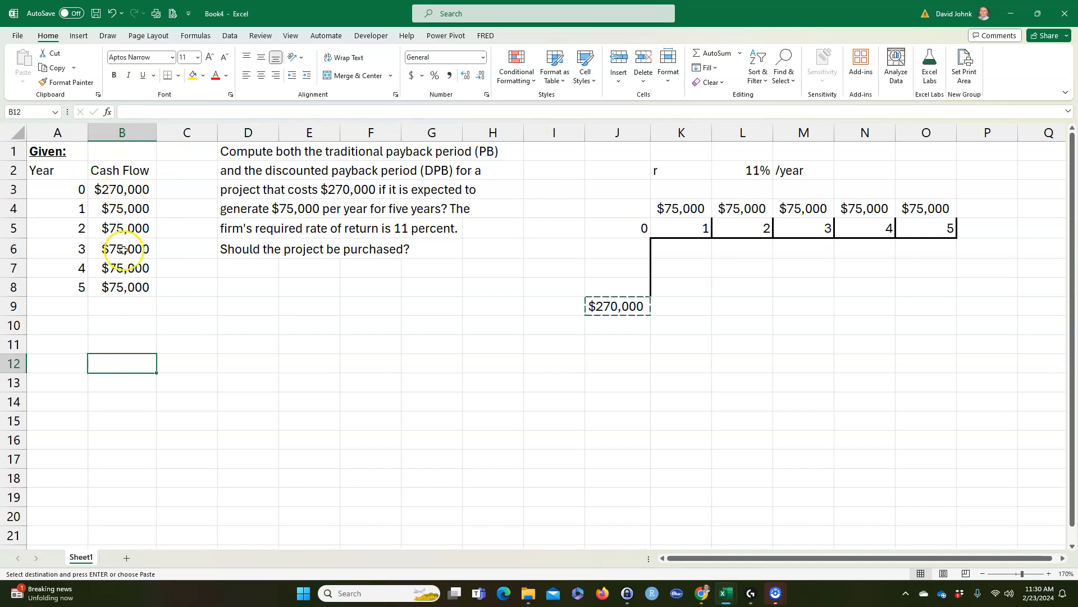
Step: Enter the heading "Find:" in cell A9 and format it bold and underlined
click(55, 309)
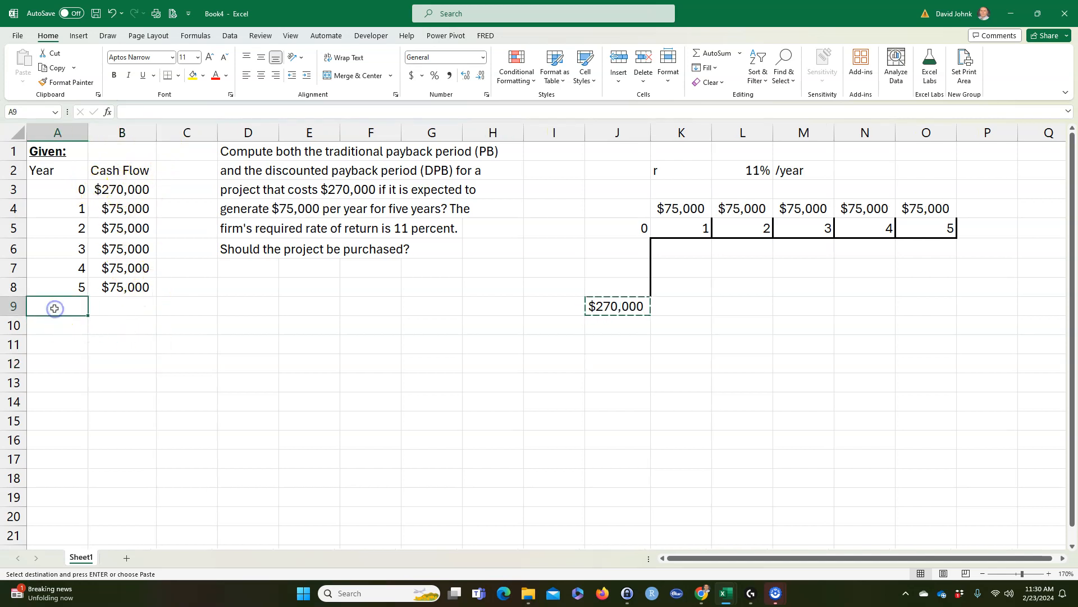
text(Fin)
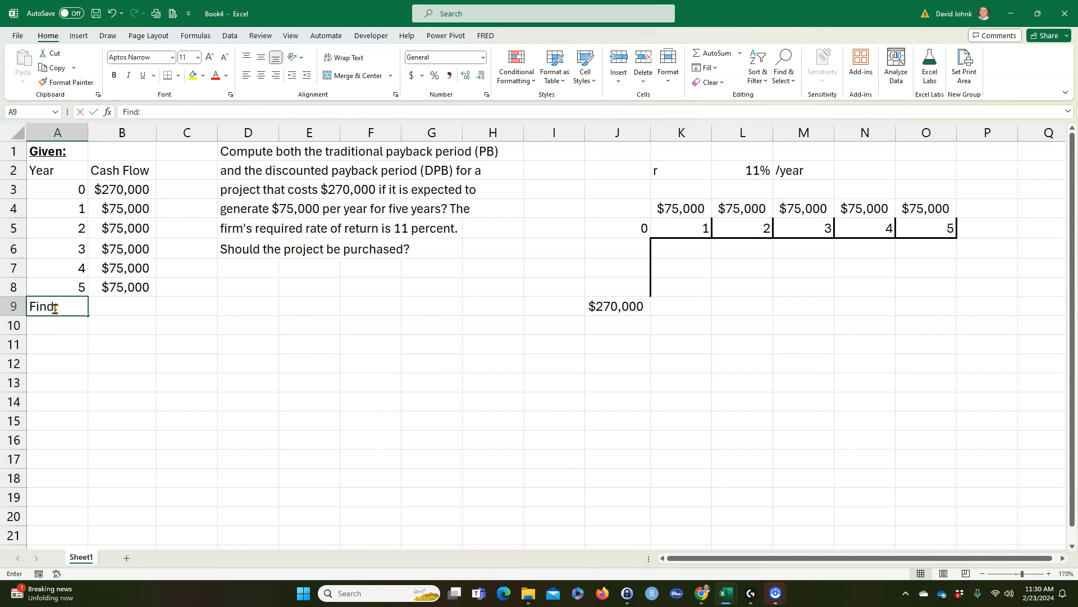
text(d:)
key(Return)
click(47, 309)
click(114, 75)
click(142, 75)
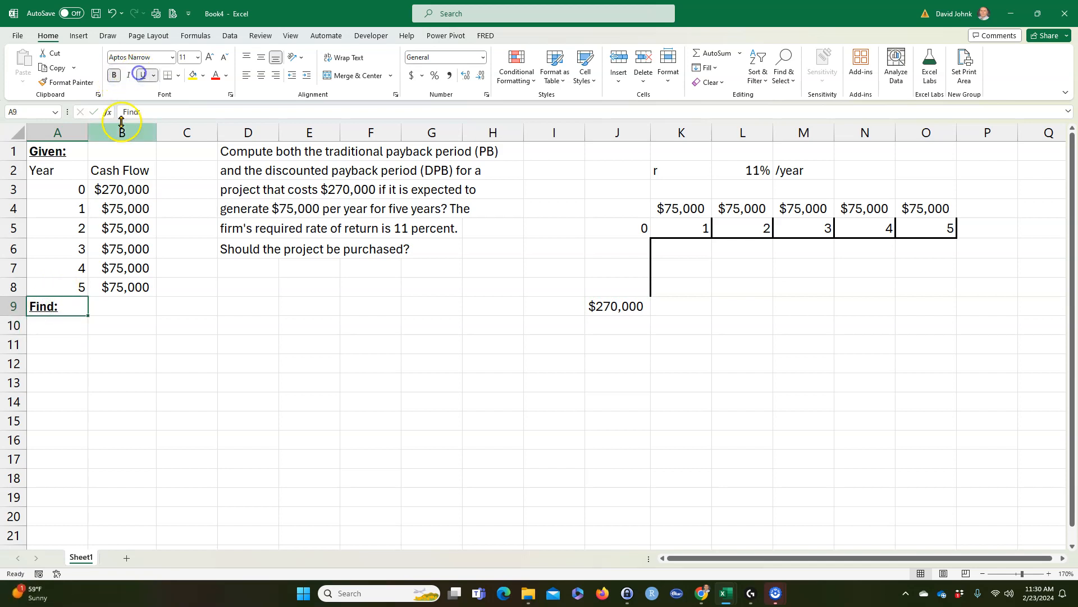
Step: Fill row 10 with the labels "PB" in A10 and "Purchase" in C10, each followed by a "?" placeholder
click(58, 325)
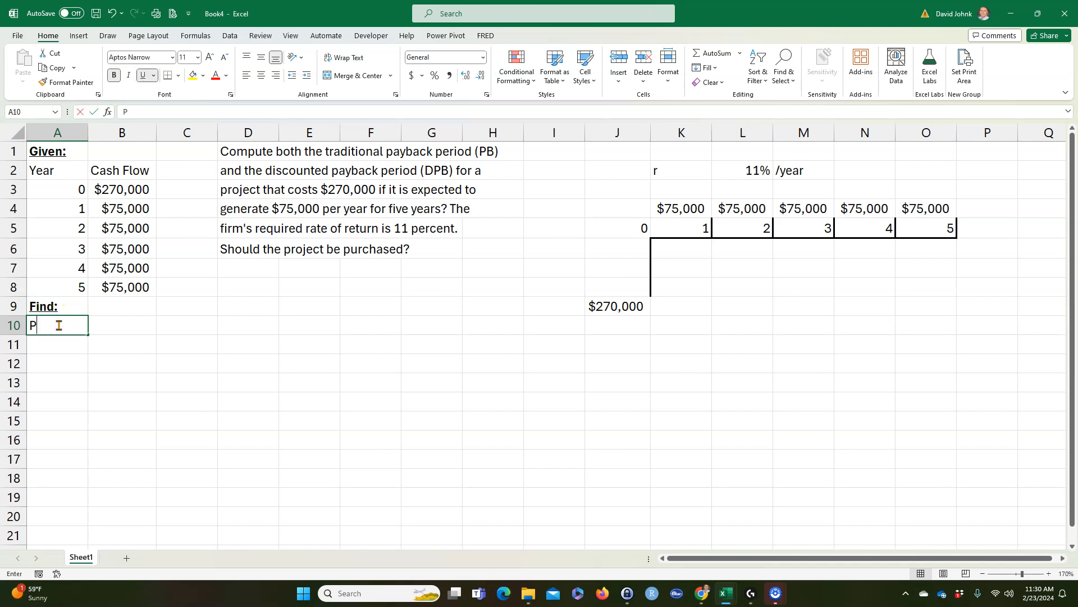
key(Tab)
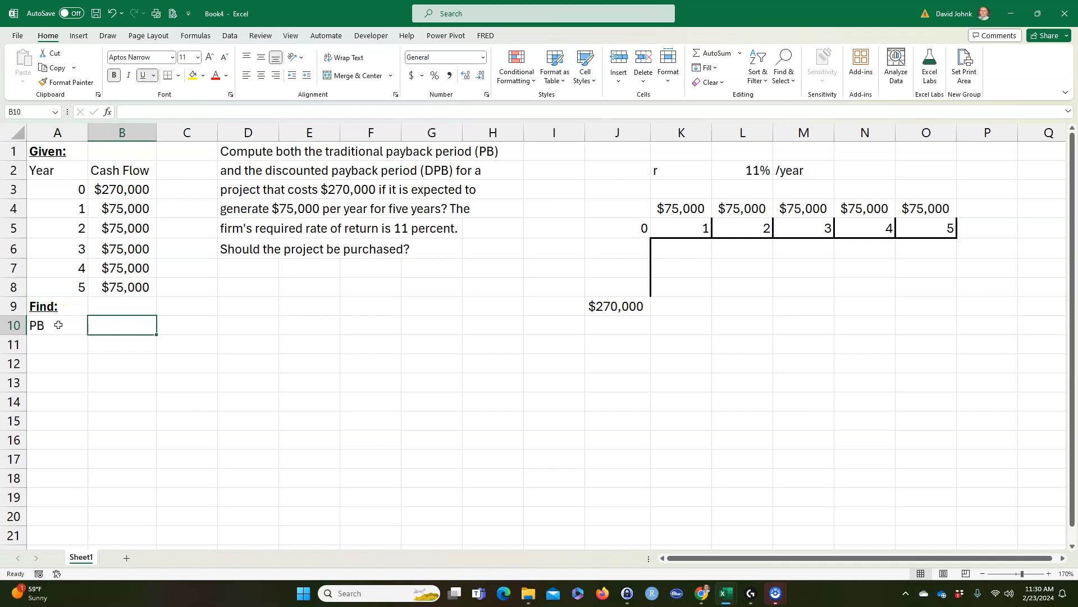
key(Tab)
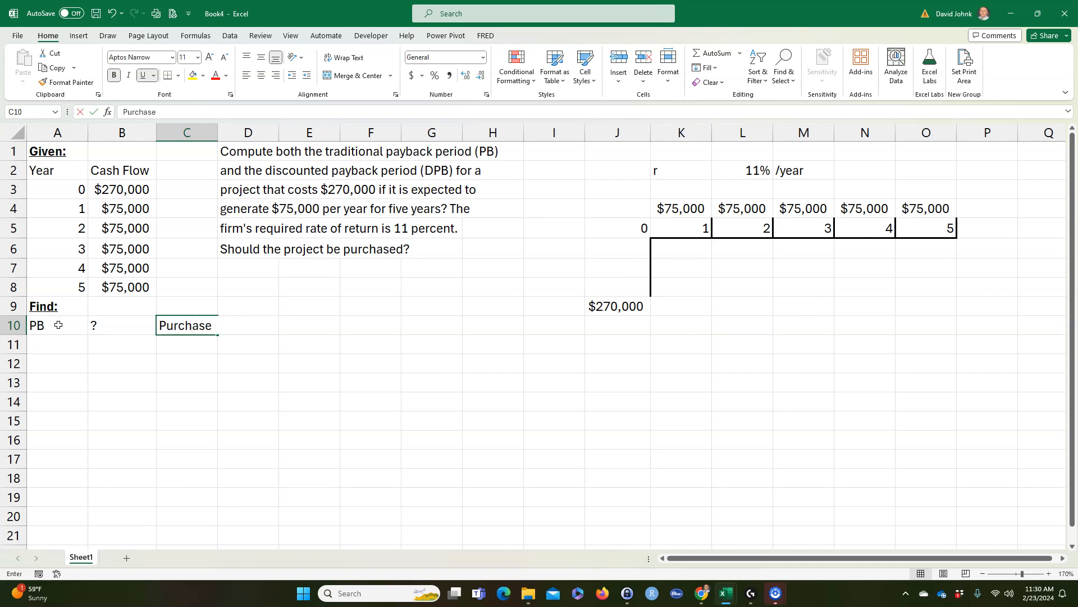
text(Purchase)
key(Tab)
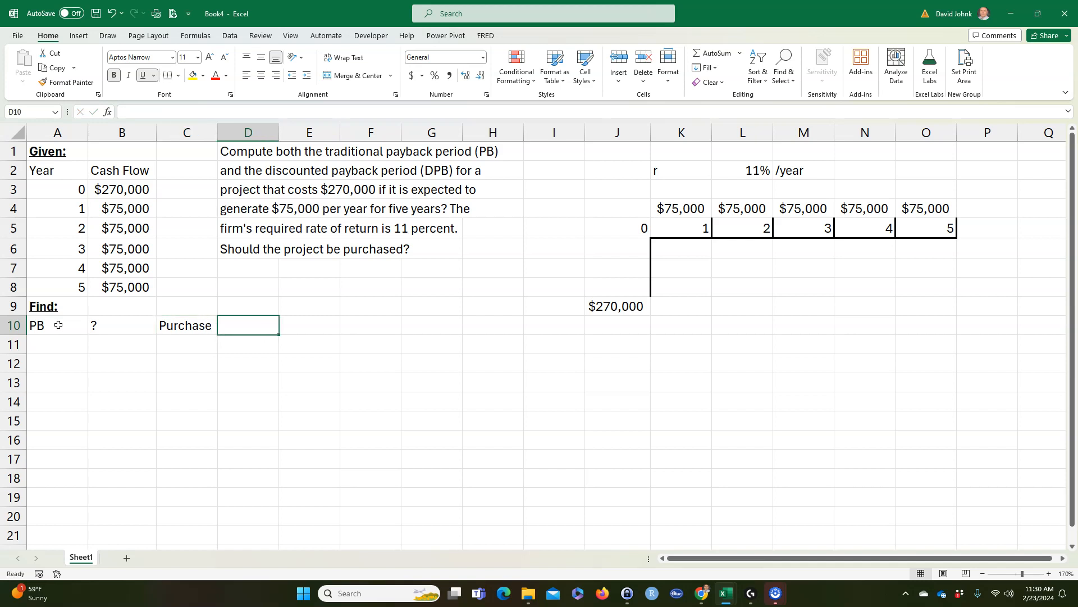
text(?)
key(Return)
Step: Label A11 "DPB" and fill the "?" and "Purchase" entries from B10:D10 down into row 11
key(Left)
key(Left)
key(Left)
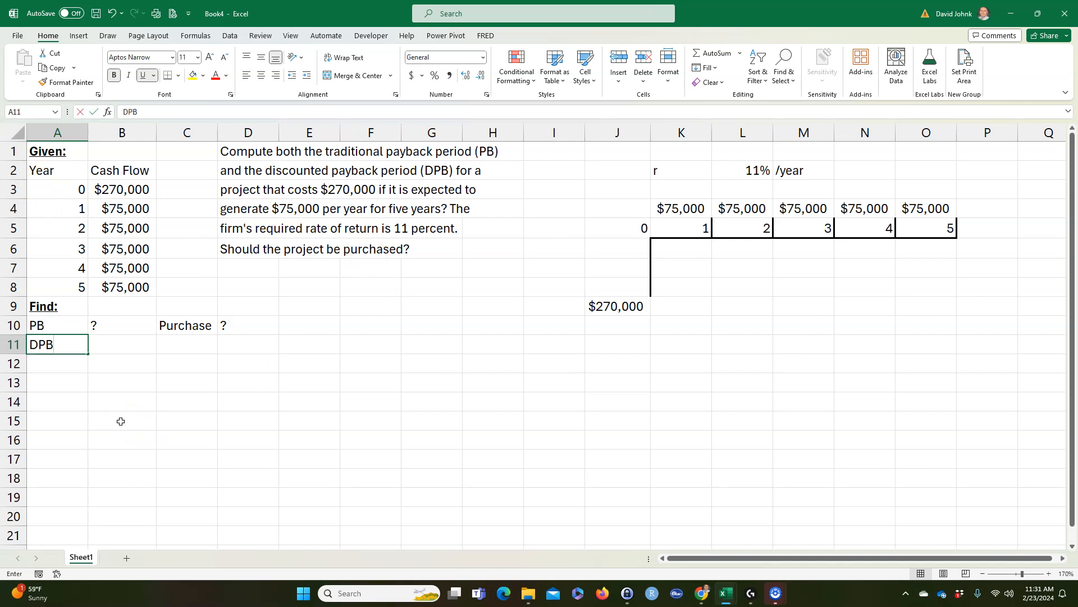
click(111, 414)
drag(125, 325, 281, 346)
click(212, 396)
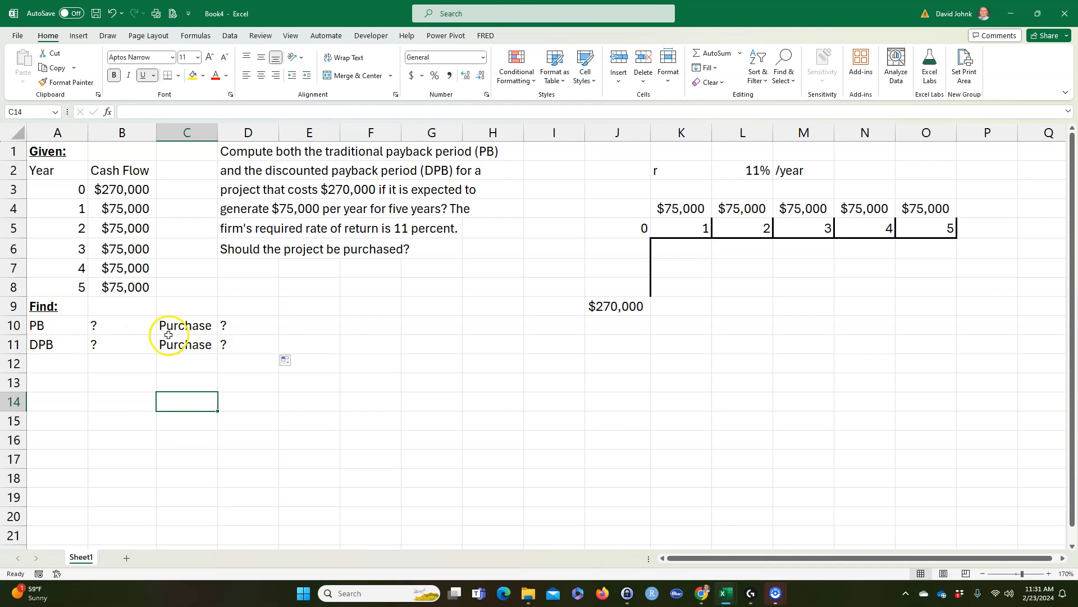
Step: Enter the heading "Solution:" in cell A12 and format it bold and underlined
click(79, 416)
click(67, 369)
text(Solution:)
click(67, 369)
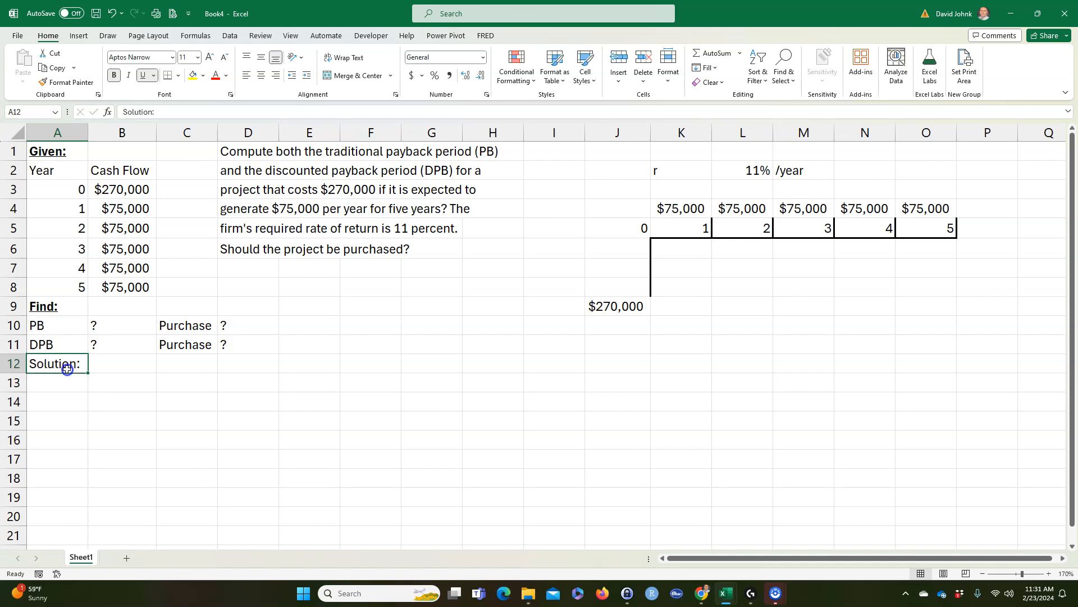
click(143, 76)
click(114, 75)
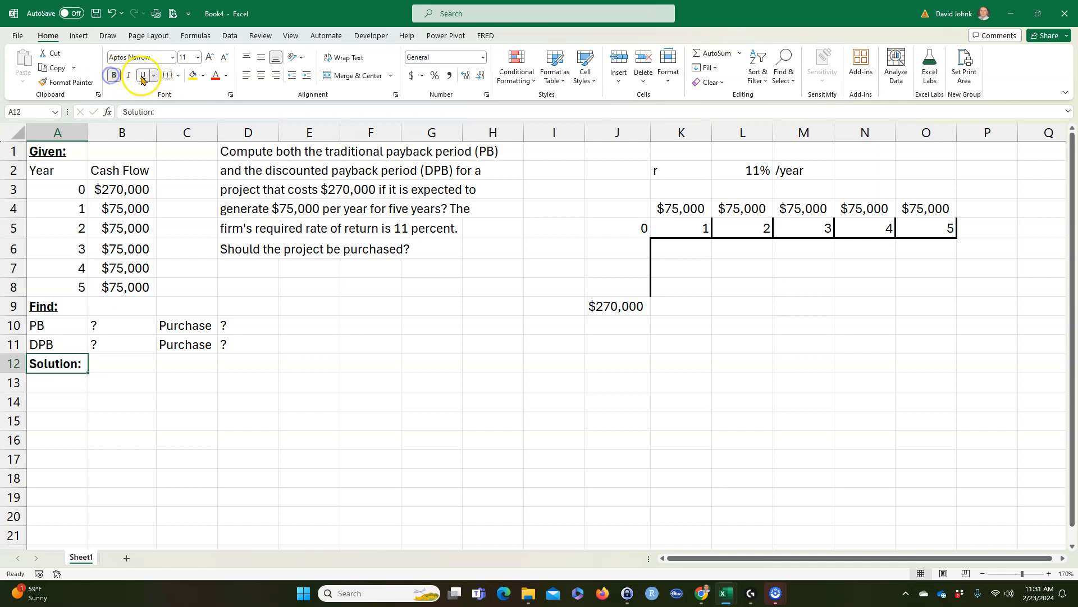
Step: Link A13 to the Year heading with =A2 and fill the formula down through A19
click(61, 383)
text(=)
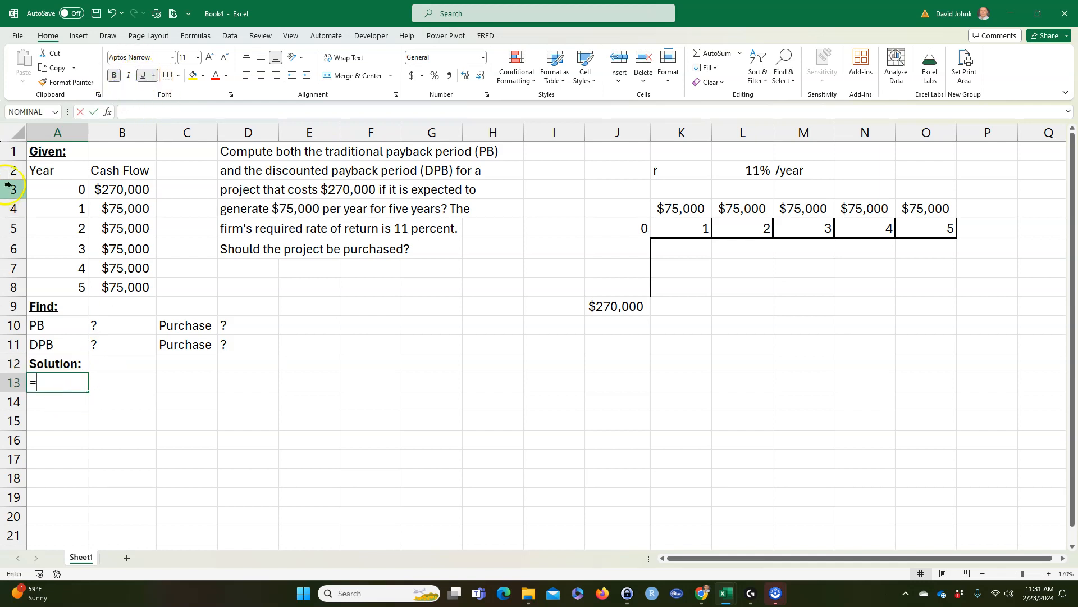
click(49, 173)
key(Return)
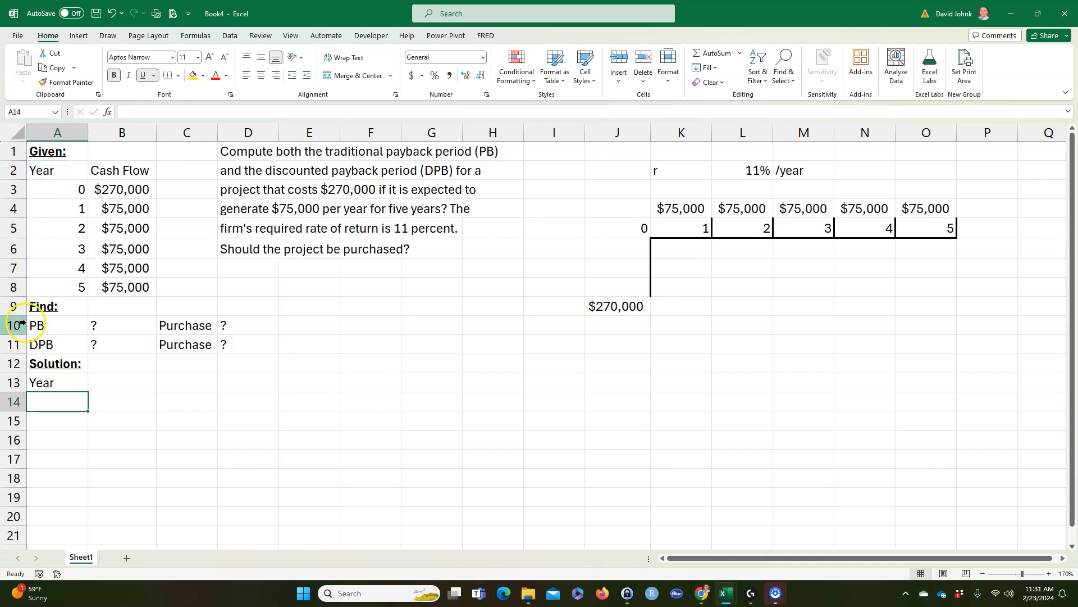
click(50, 384)
drag(89, 395, 96, 512)
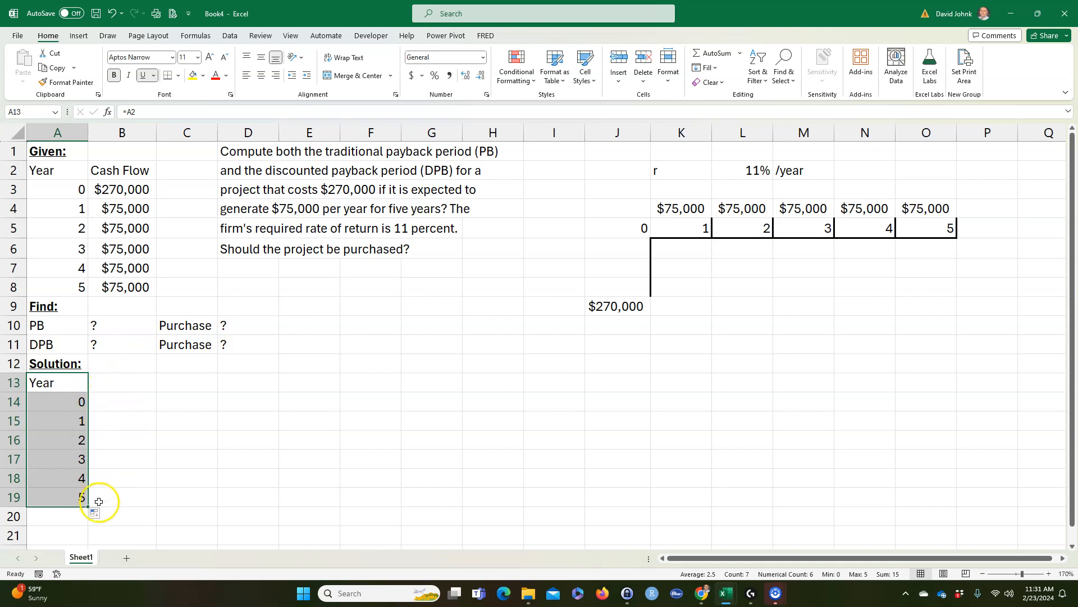
Step: Fill the linked formulas from A13:A19 across into column B and copy B3's currency format onto B14:B19
drag(89, 509, 140, 504)
mouse_move(135, 403)
mouse_down()
mouse_move(157, 415)
mouse_move(143, 497)
mouse_up()
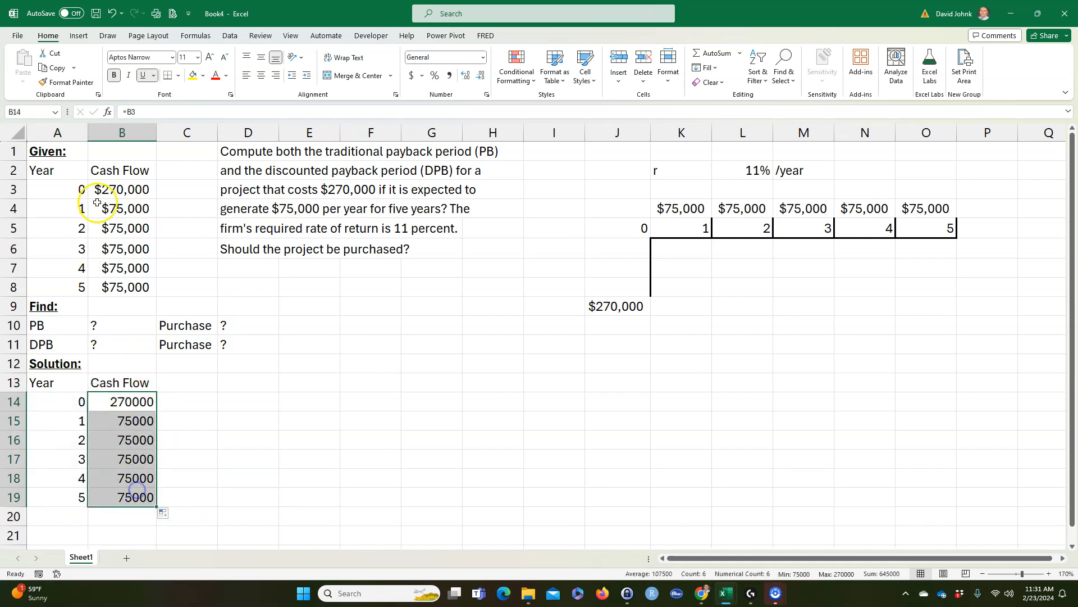
click(119, 190)
click(71, 83)
mouse_move(119, 402)
mouse_down()
mouse_move(115, 498)
mouse_move(142, 495)
mouse_up()
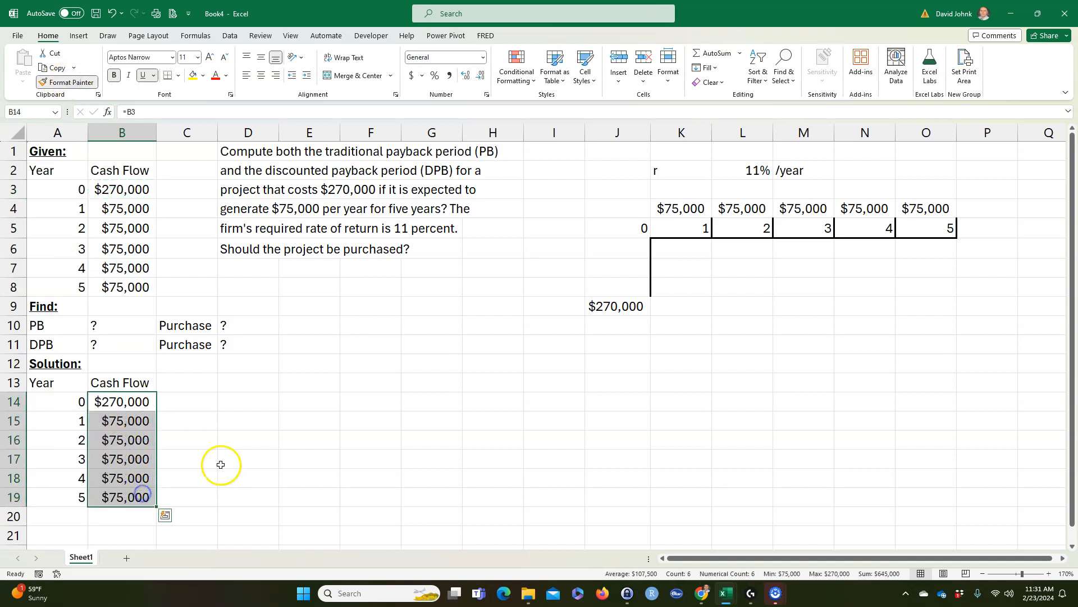
Step: Change the year 0 cash flow in B3 to negative $270,000 and autofit column B
double_click(106, 401)
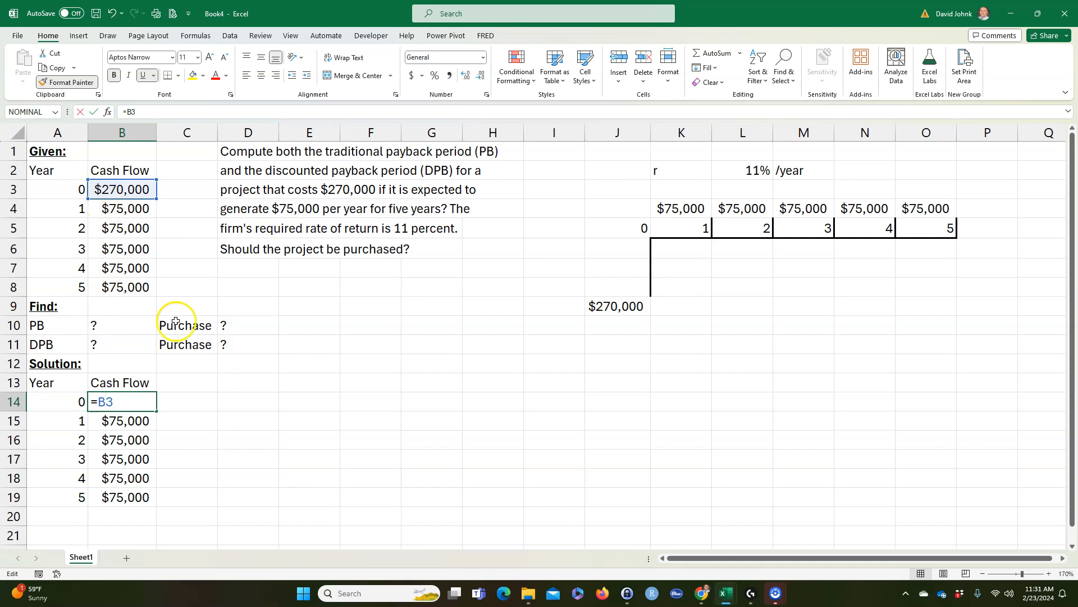
key(Escape)
click(100, 190)
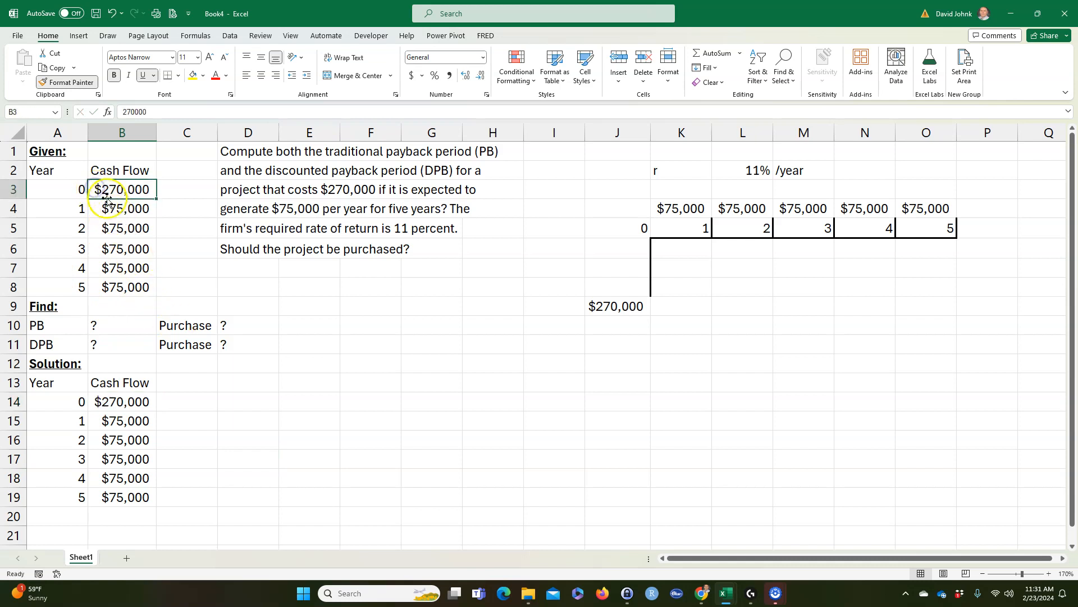
double_click(101, 191)
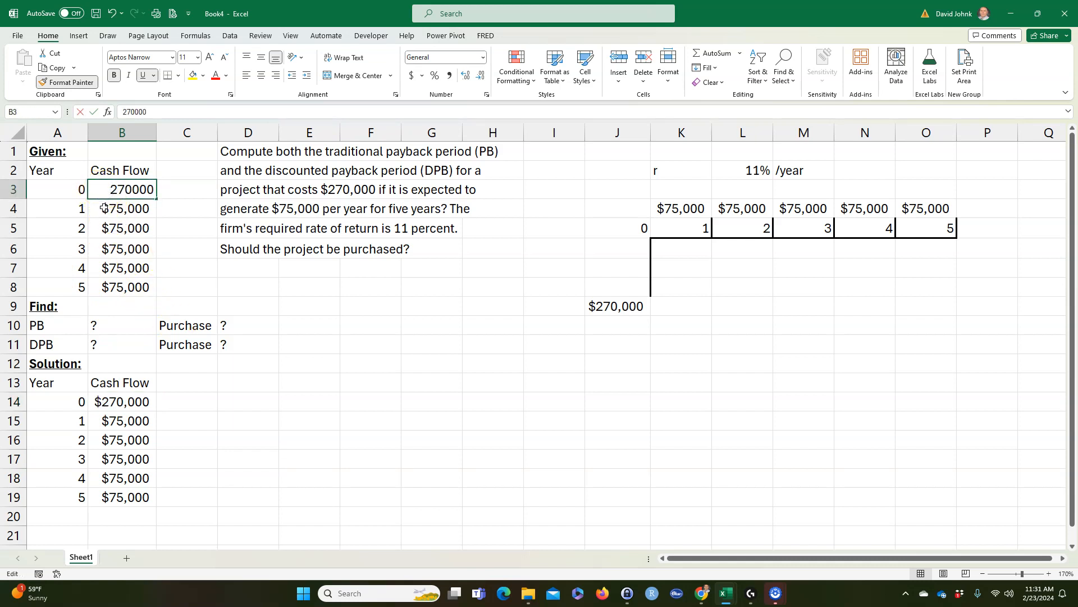
key(Return)
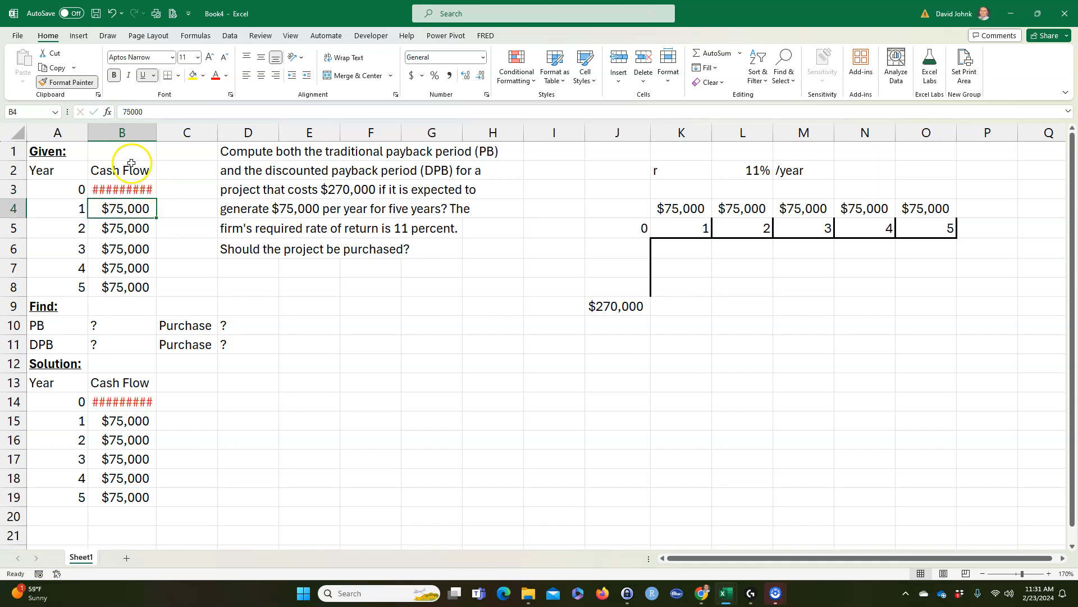
double_click(158, 131)
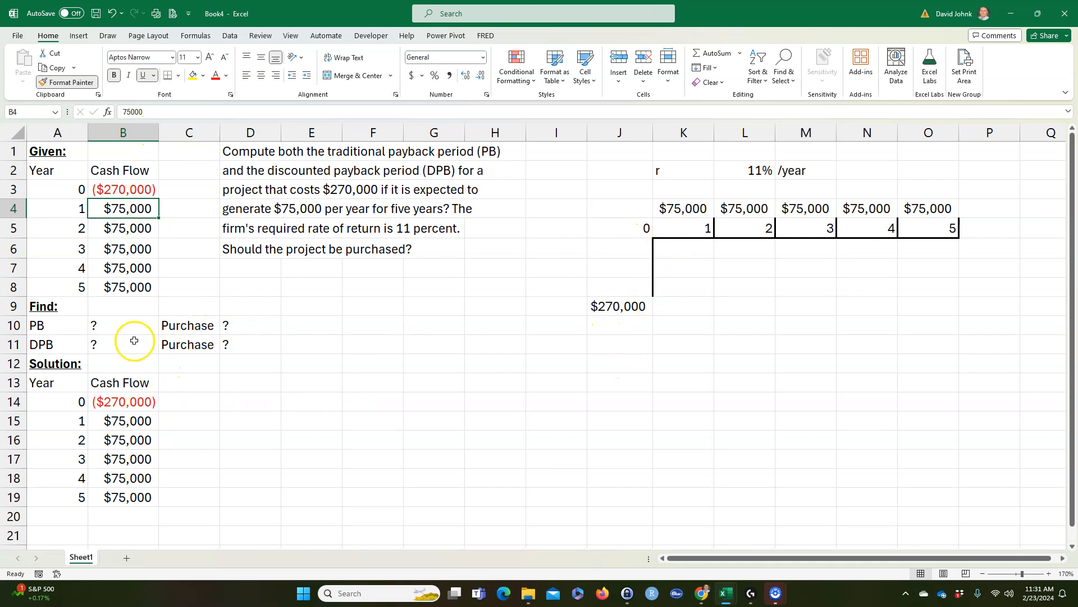
click(113, 187)
drag(112, 212, 115, 286)
click(193, 474)
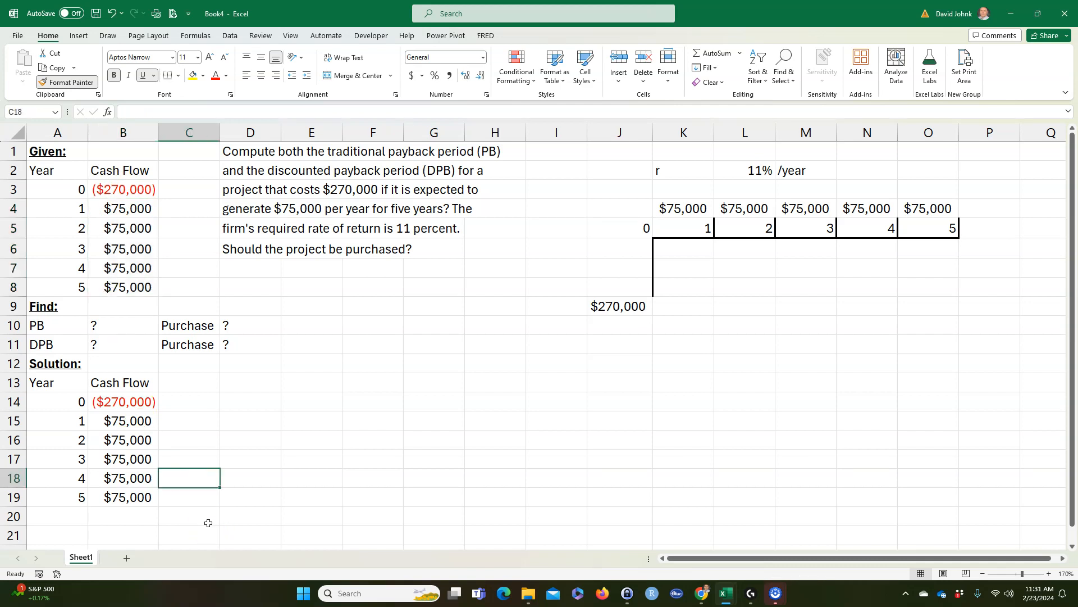
Step: Add a "Balance" heading in C13 and set the year 0 balance in C14 to =B14
click(185, 376)
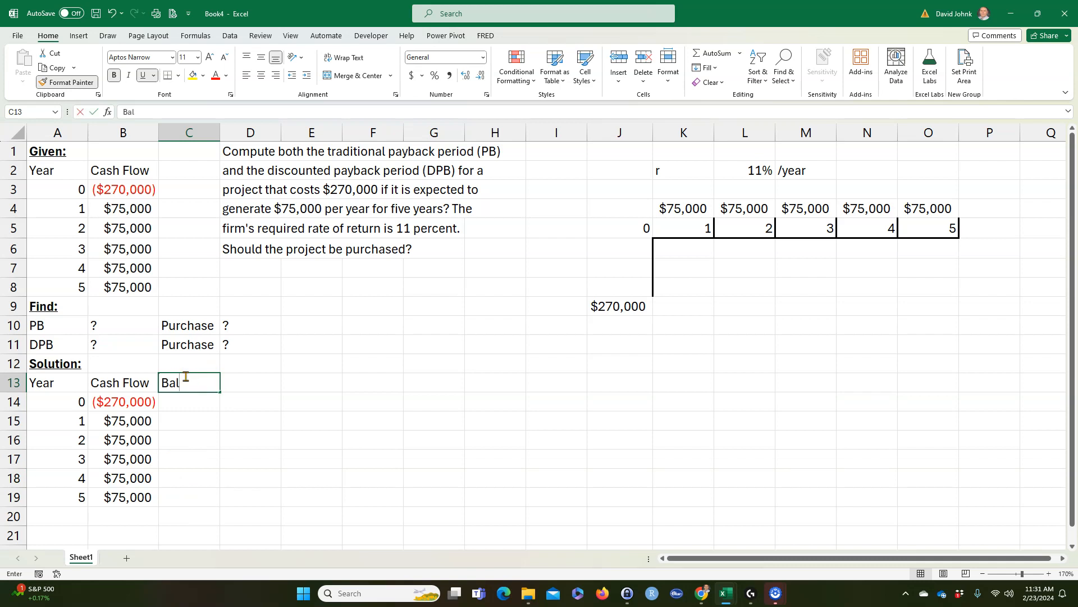
text(e)
key(Return)
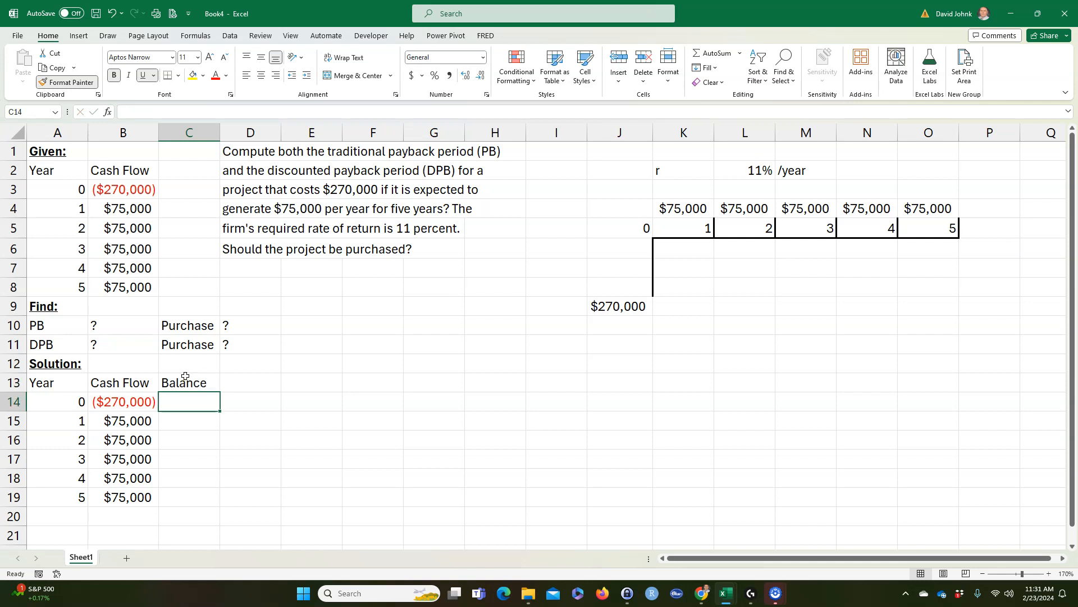
text(=)
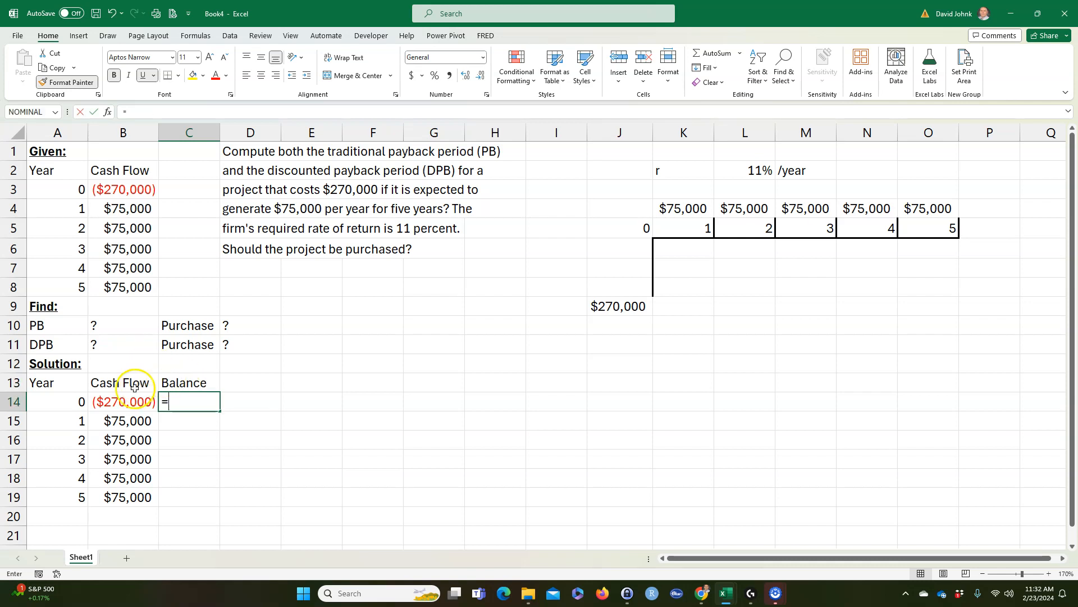
click(128, 400)
key(Return)
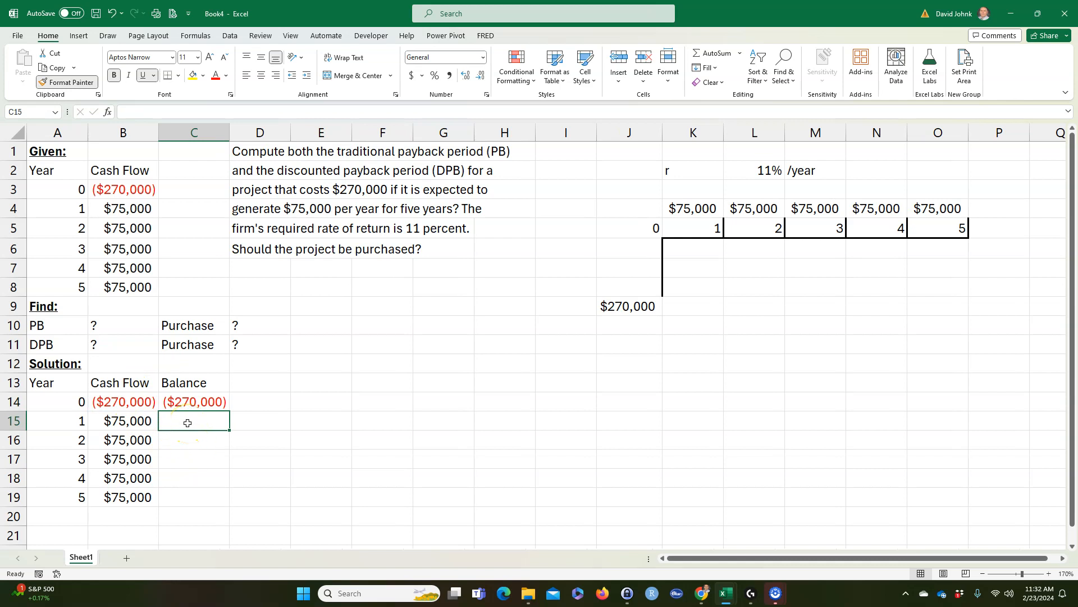
Step: Compute the year 1 balance in C15 as =C14+B15 and fill the formula down through C19
click(130, 424)
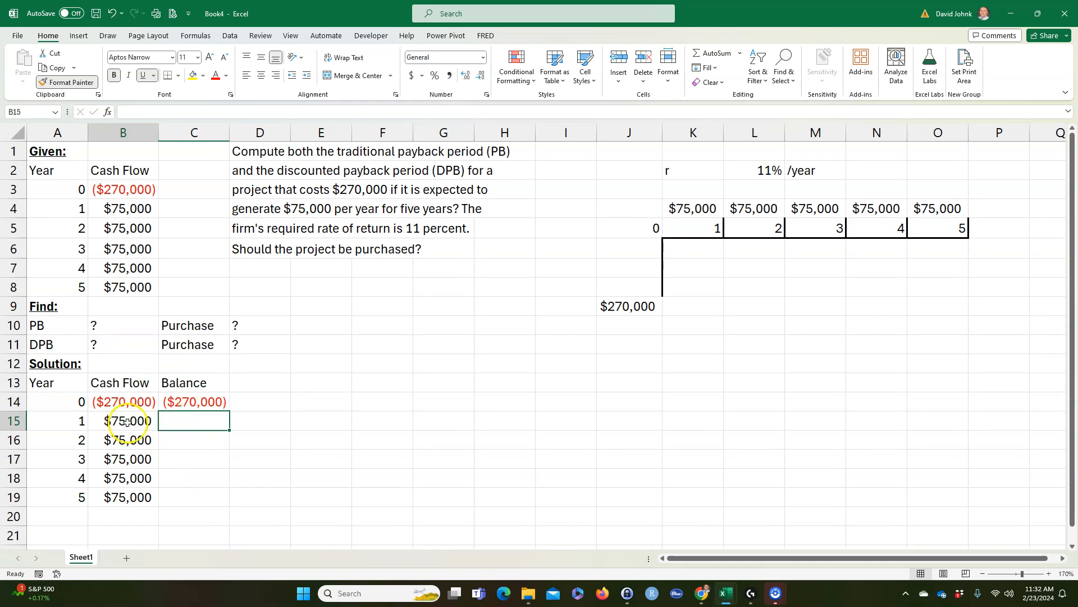
click(188, 421)
text(=)
click(192, 400)
text(+)
click(128, 421)
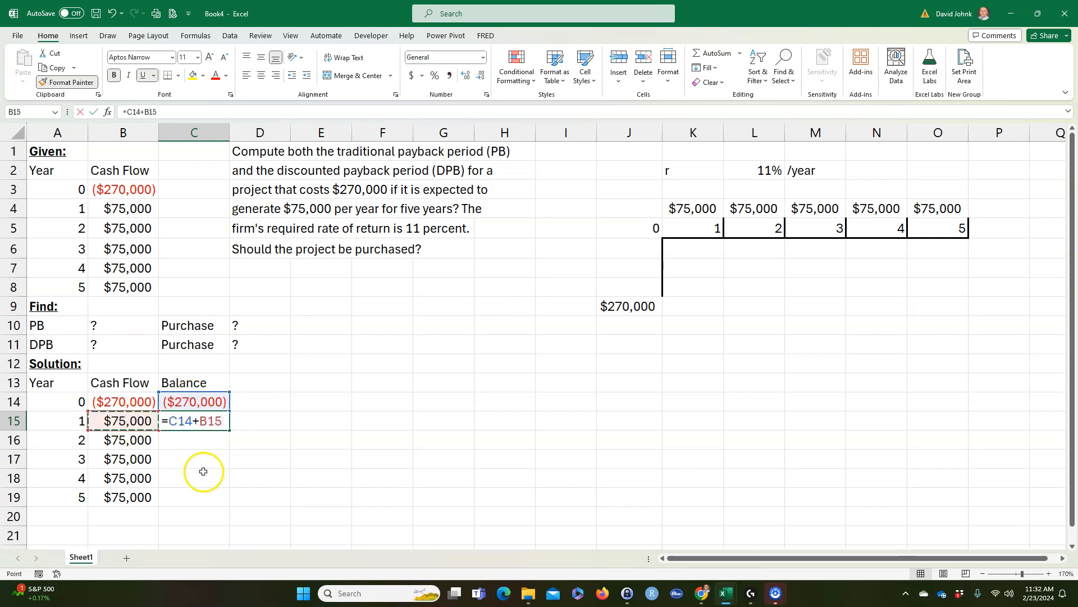
key(Return)
click(187, 422)
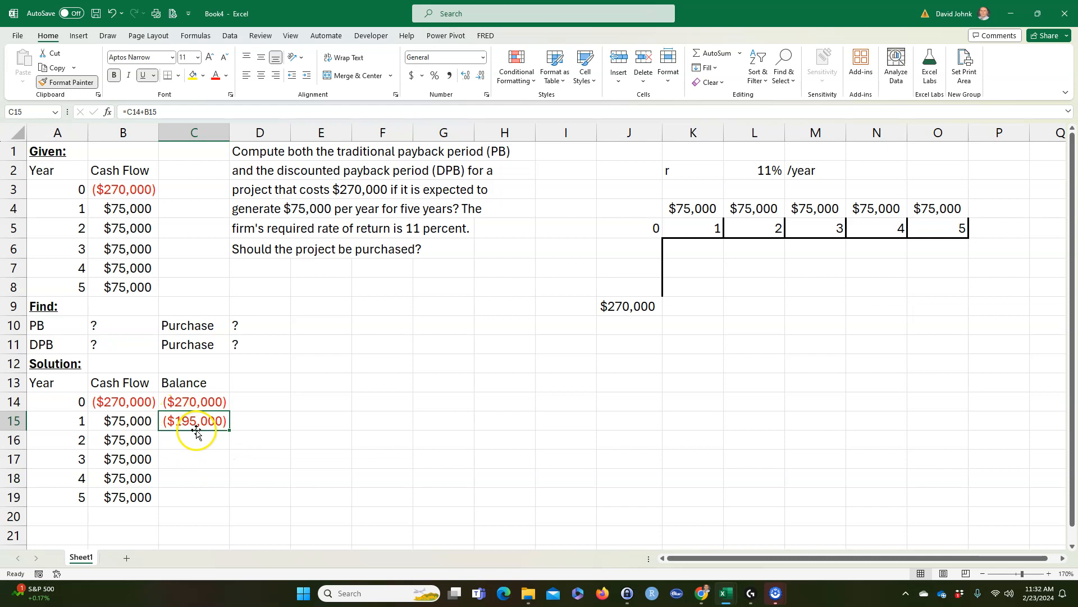
double_click(230, 429)
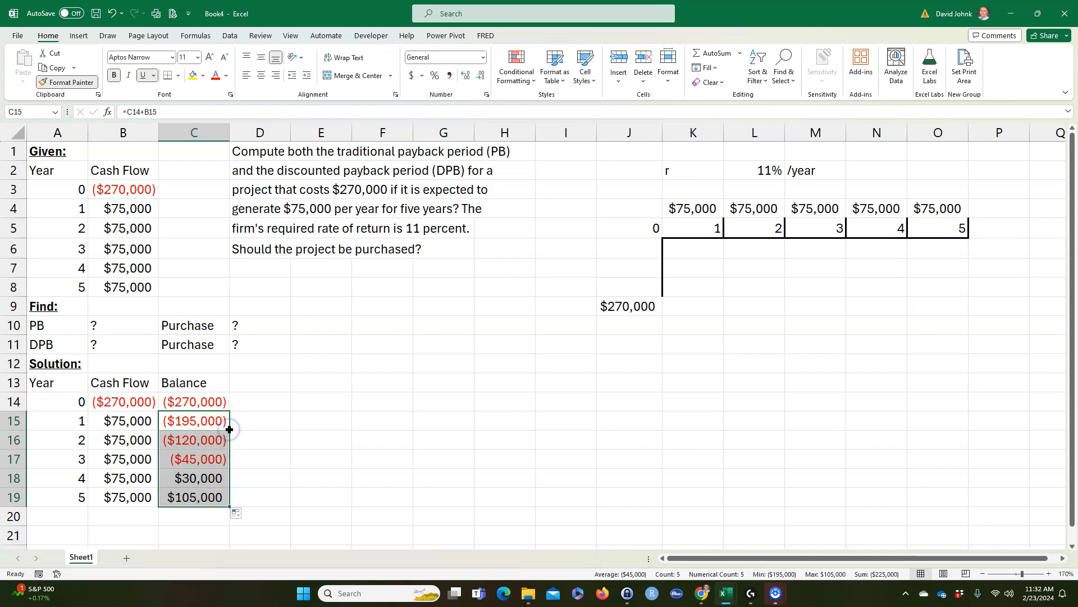
Step: Display the balance formulas in column D by entering =FORMULATEXT(C14) in D14 and filling down through D19
click(248, 404)
text(=f)
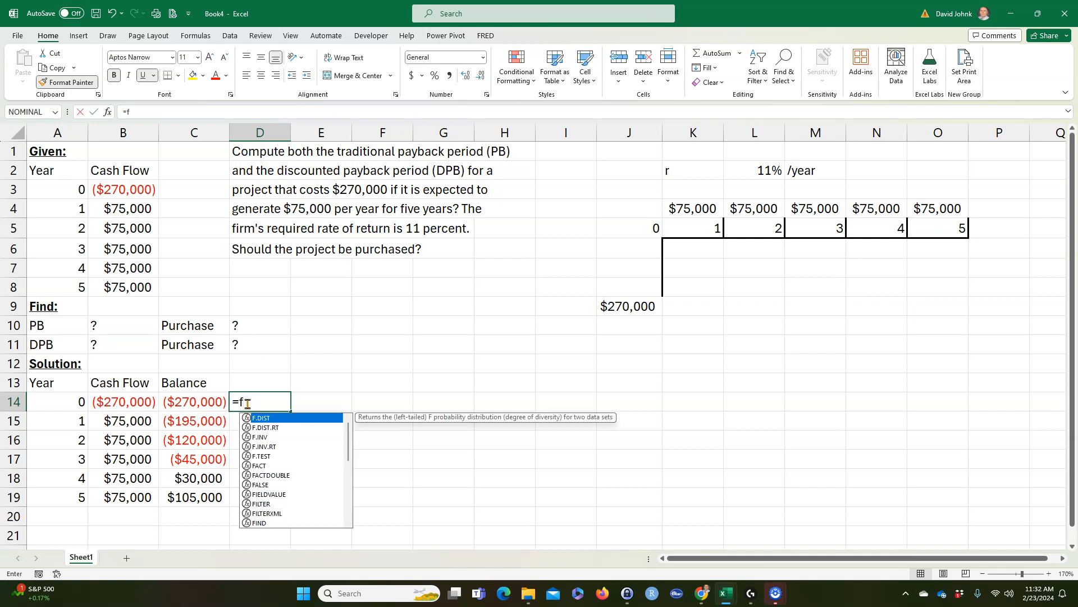
text(orm)
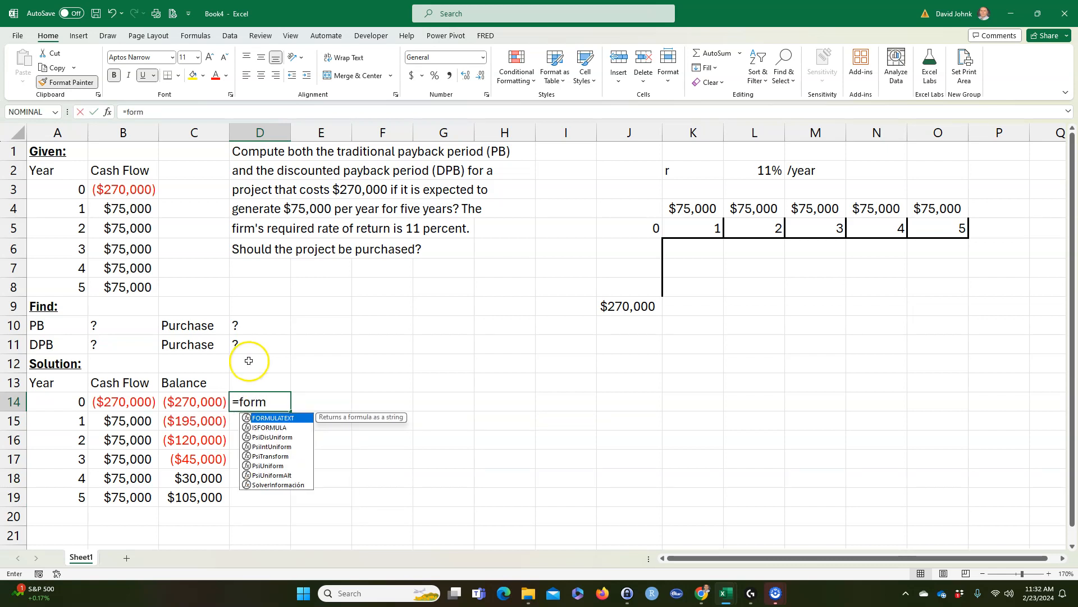
double_click(280, 417)
click(178, 398)
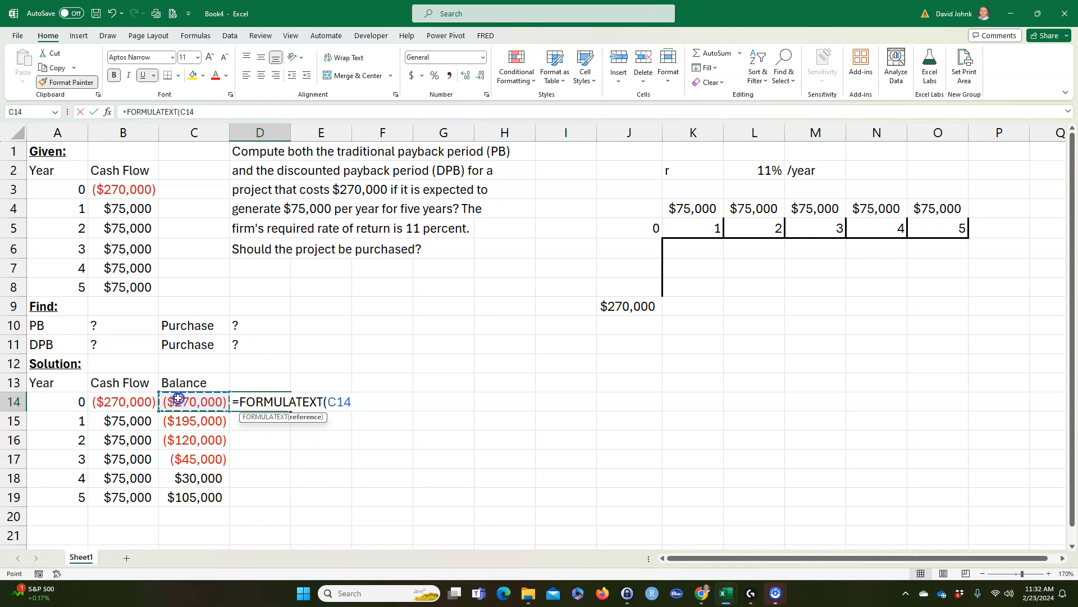
key(Return)
click(249, 402)
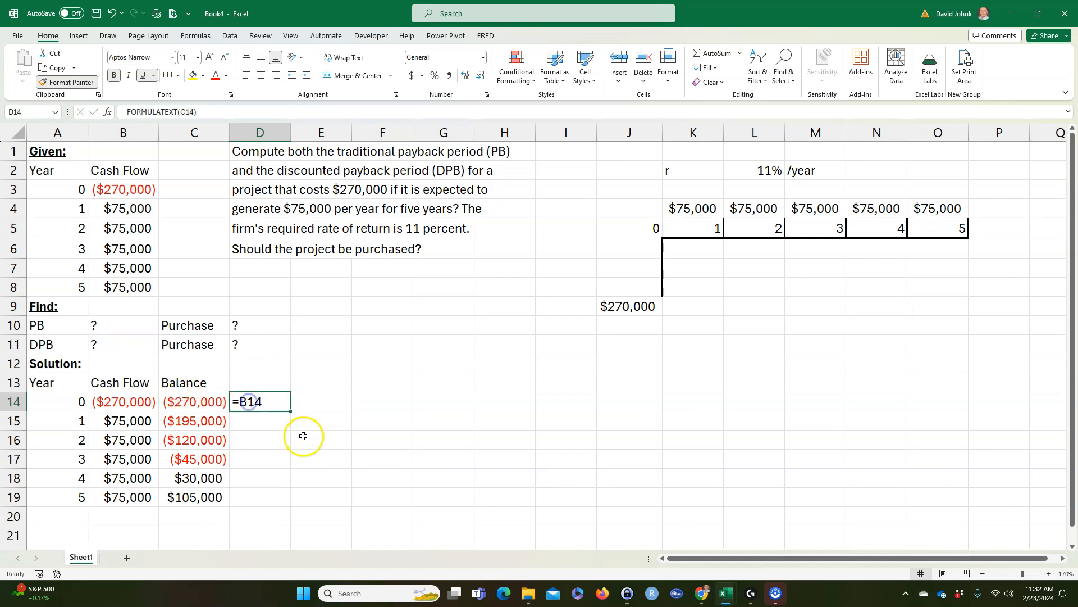
drag(291, 411, 274, 511)
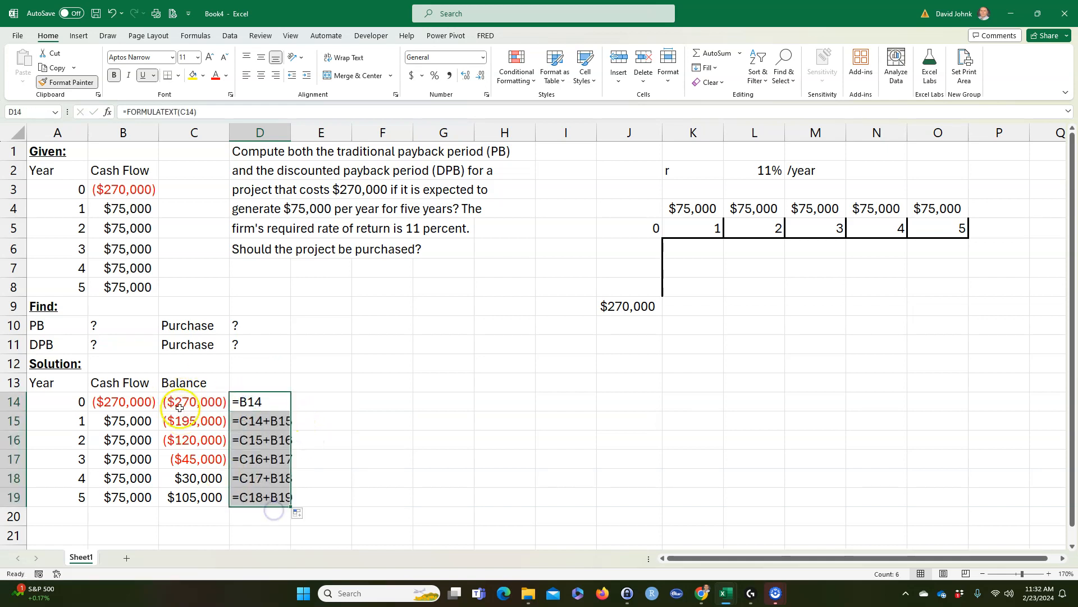
Step: Examine where the balance changes sign, comparing the year 3 balance with the year 4 cash flow
click(104, 401)
drag(66, 456, 198, 478)
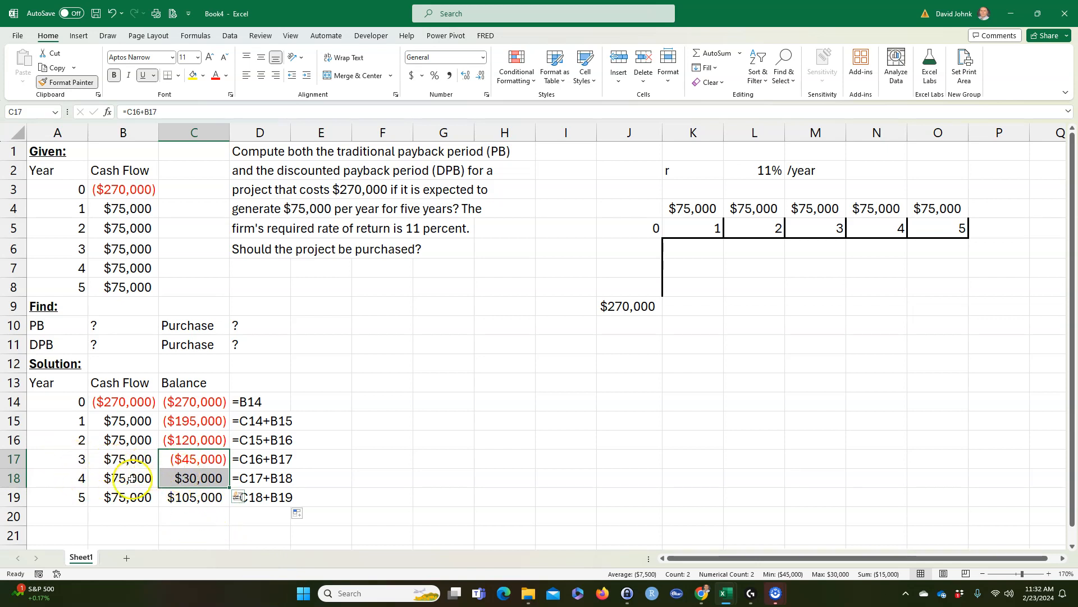
click(201, 458)
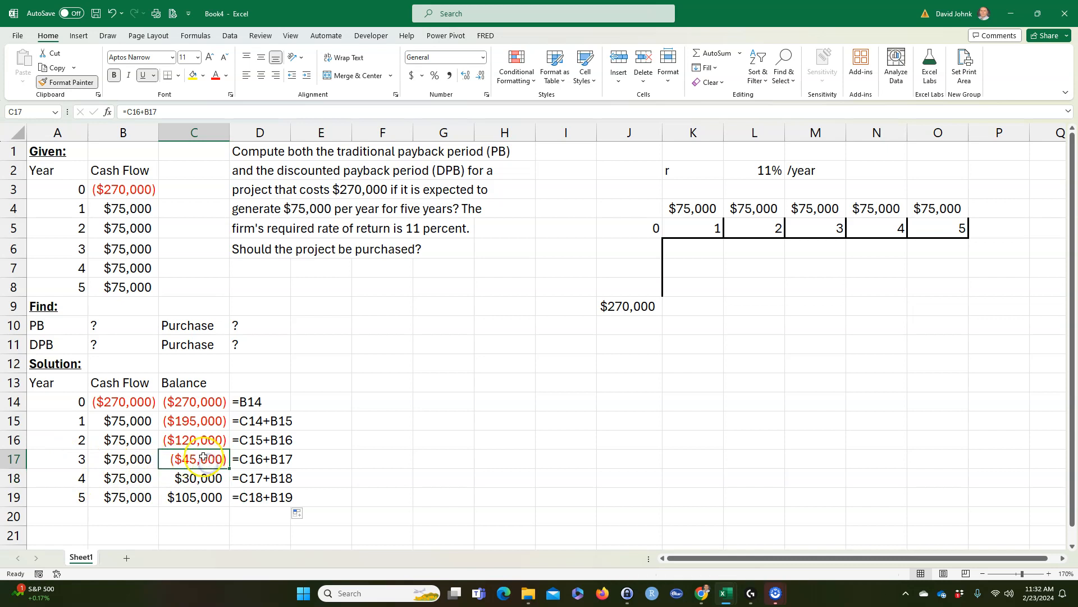
click(115, 483)
click(182, 460)
click(114, 484)
click(184, 460)
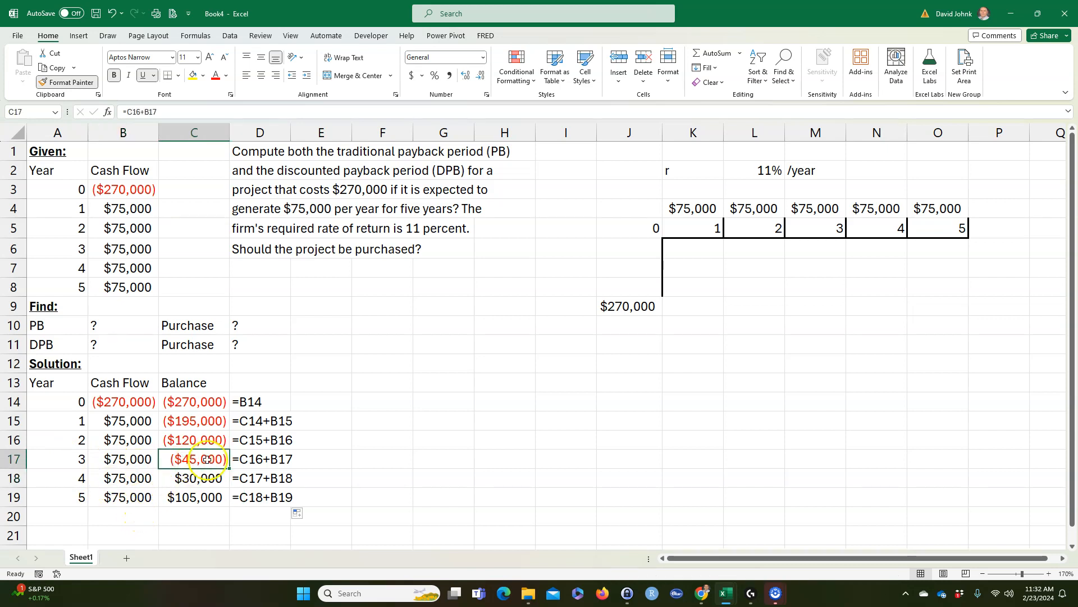
click(114, 478)
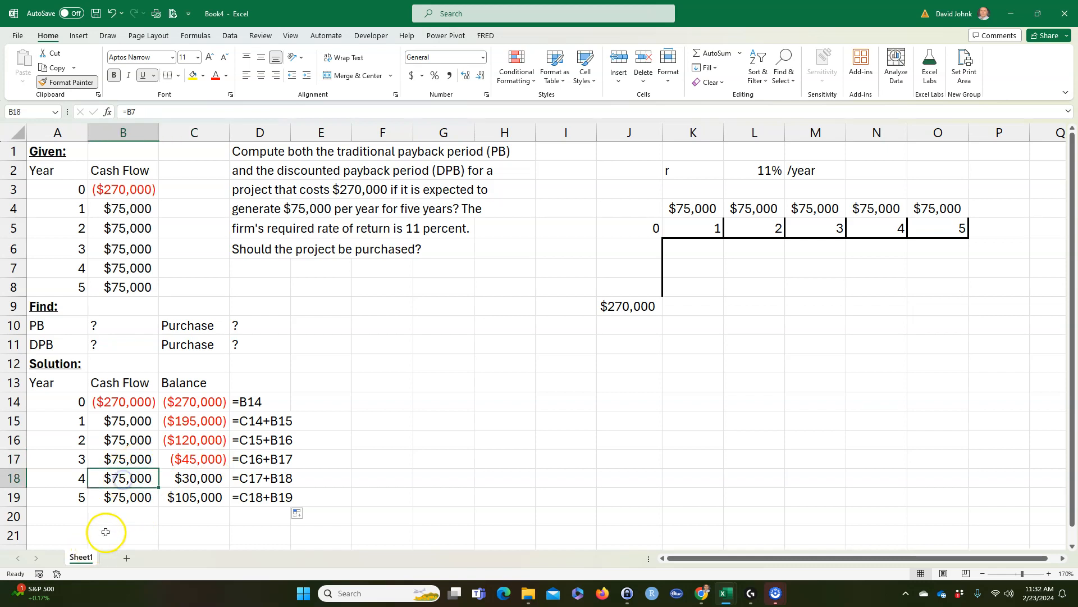
Step: Label A20 "PB" and compute the payback period in B20 as =A17+-C17/B18
click(65, 519)
text(P)
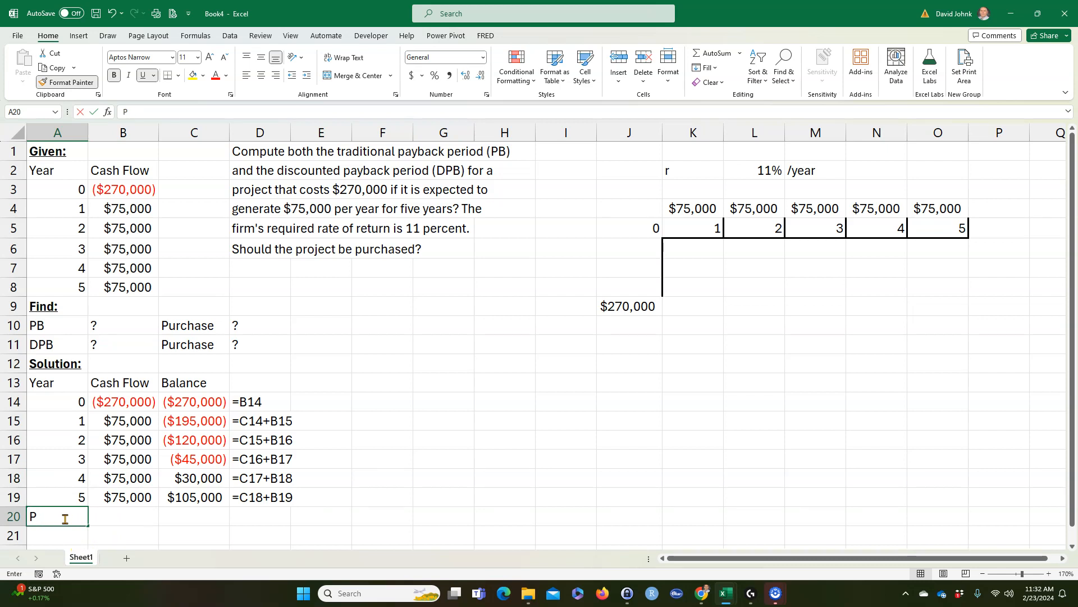
text(BB)
key(Tab)
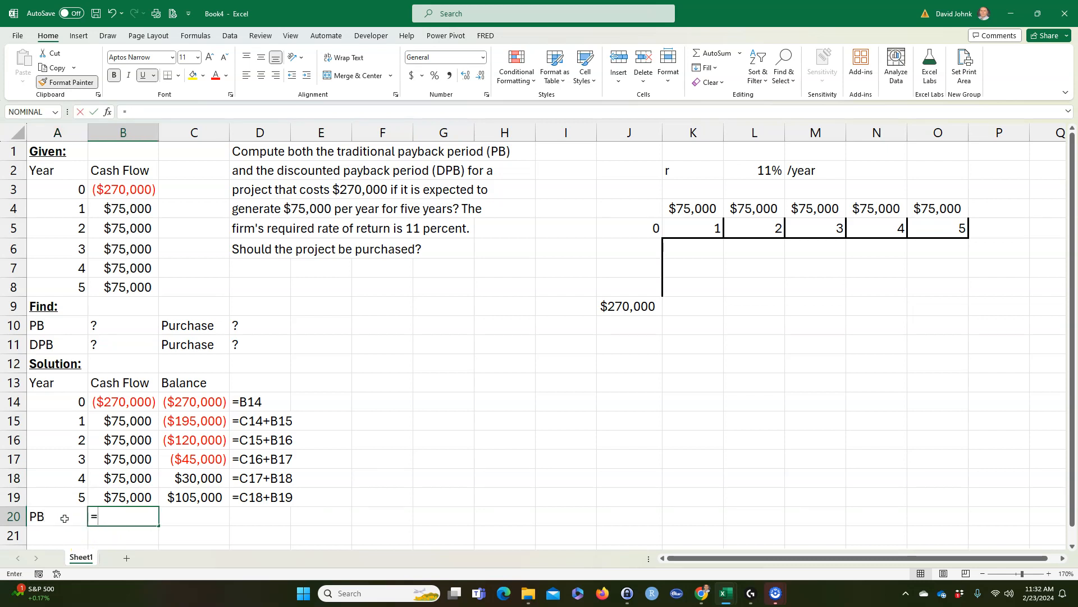
text(=)
click(67, 458)
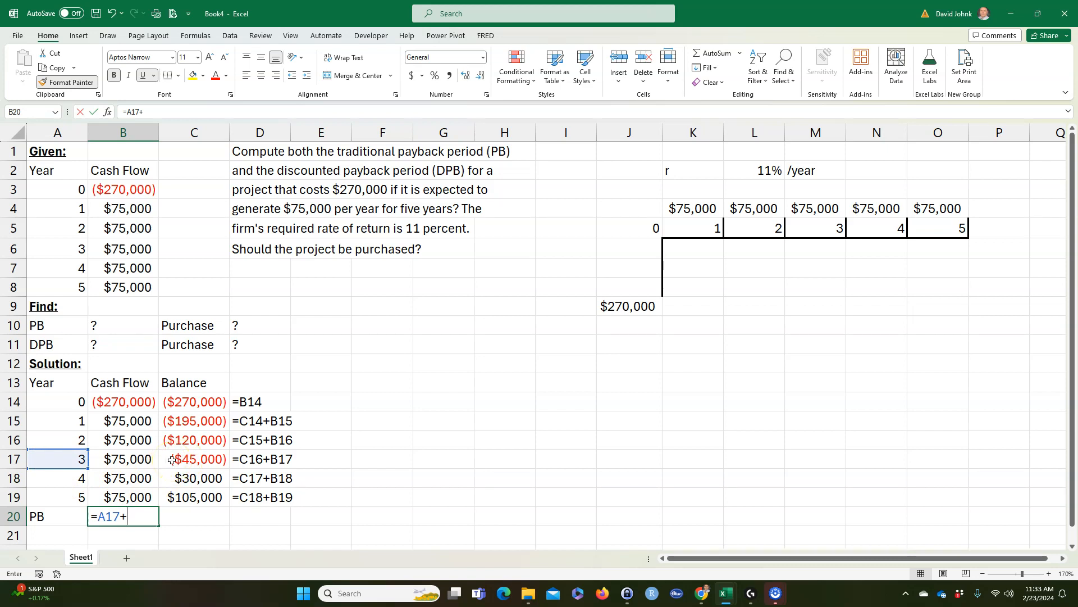
text(-)
click(201, 459)
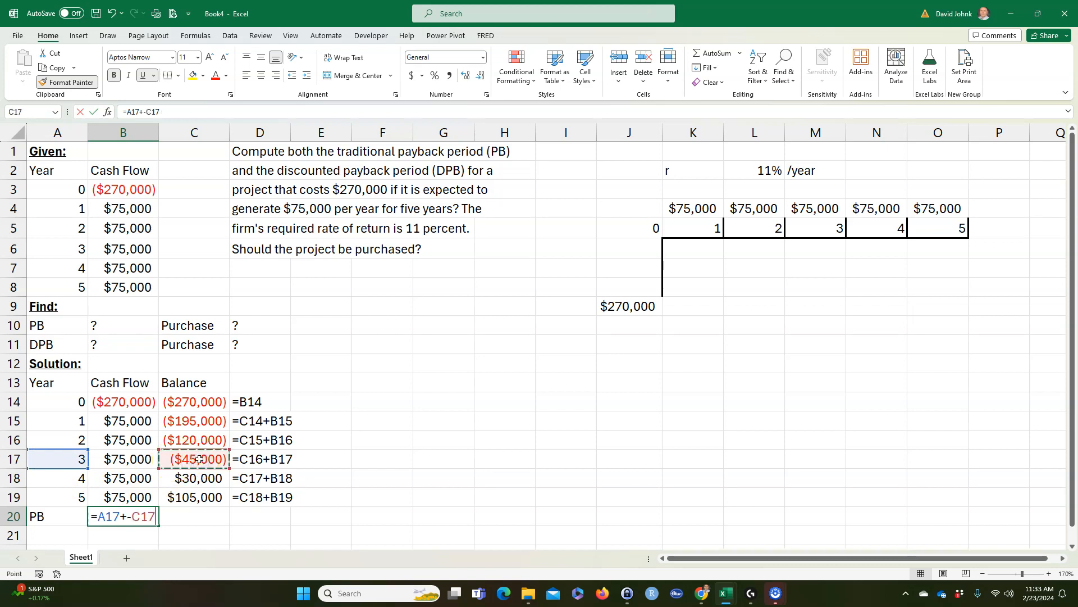
text(/)
click(116, 479)
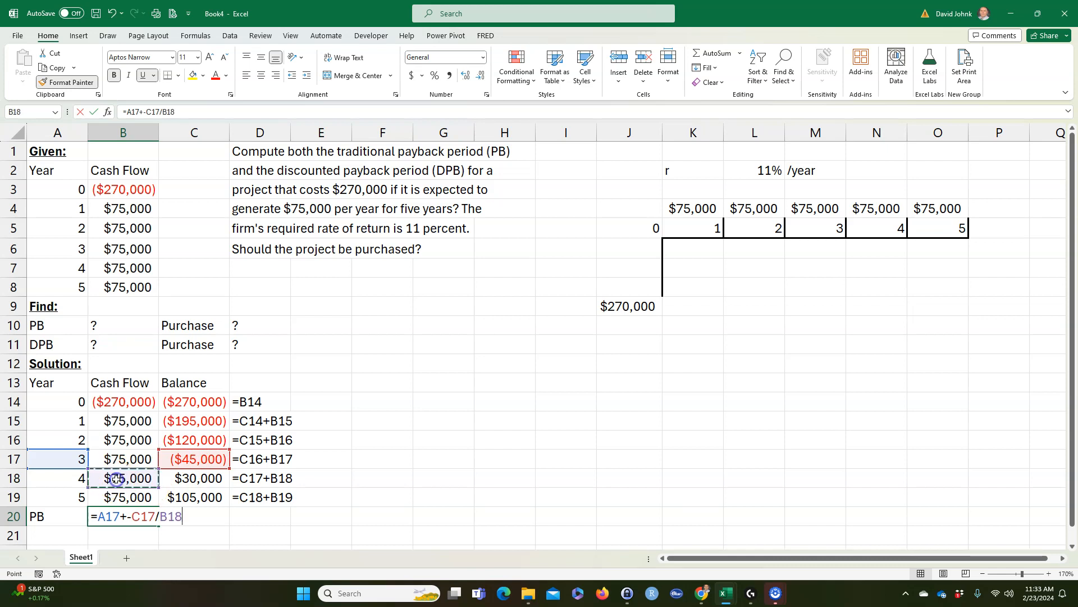
key(Return)
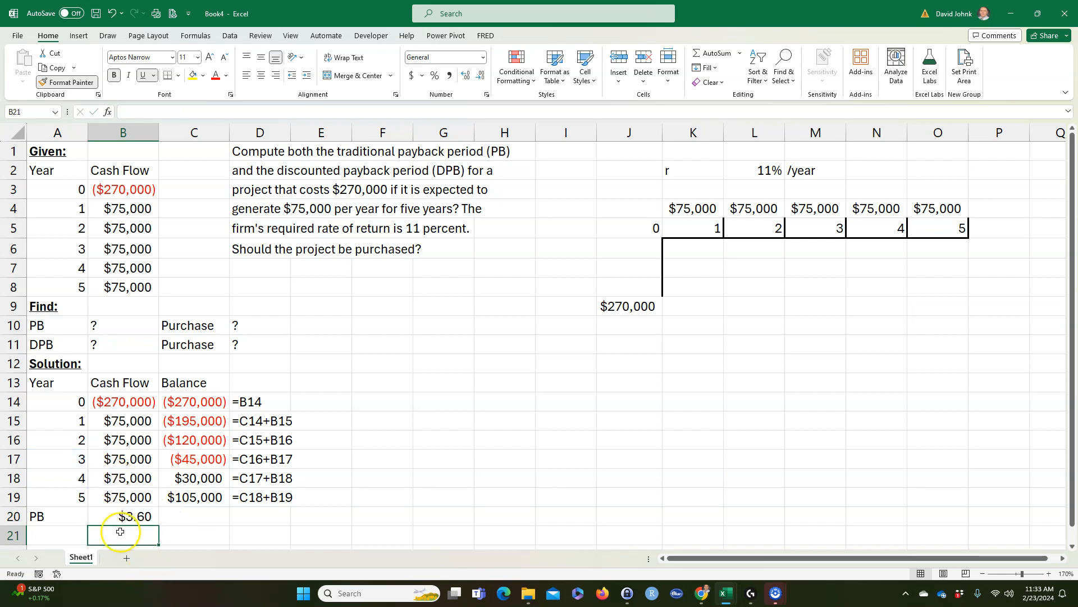
Step: Apply the comma number style to the payback result in B20 and enter the unit "years" in C20
click(142, 520)
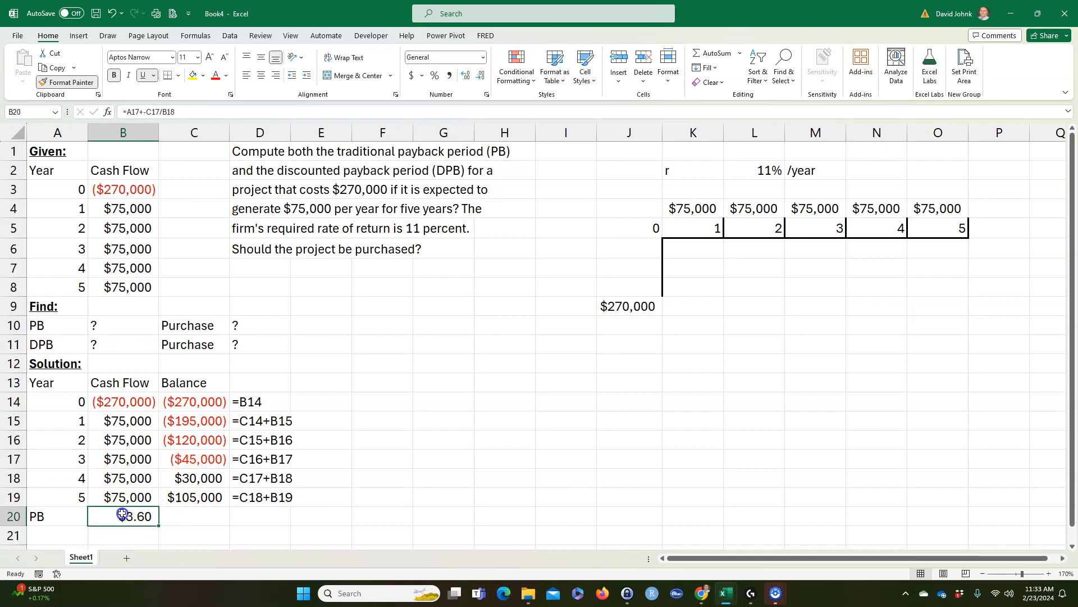
click(449, 76)
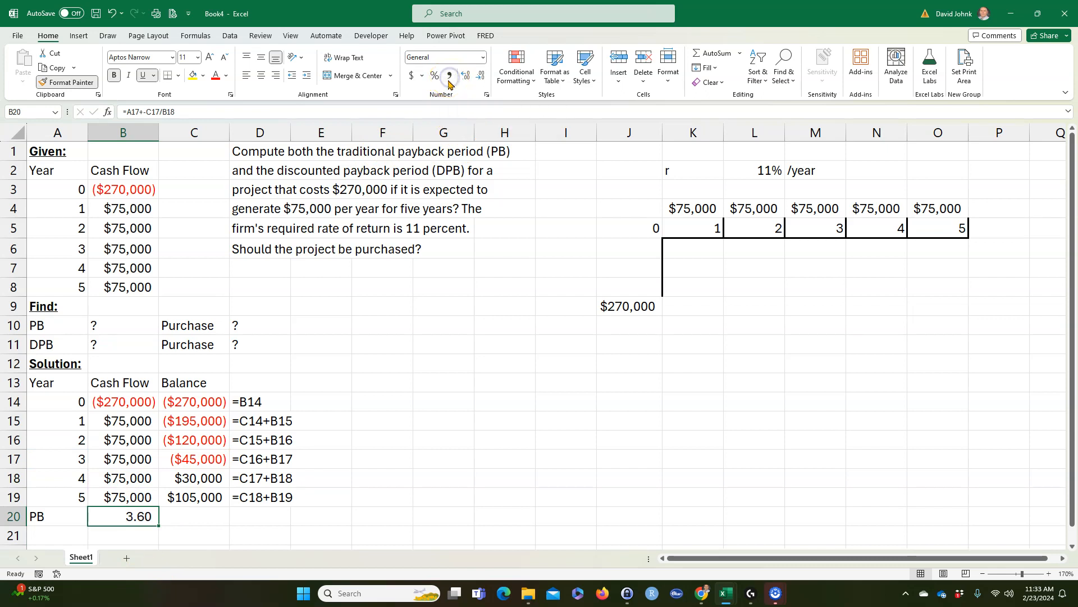
click(180, 514)
text(years)
key(Return)
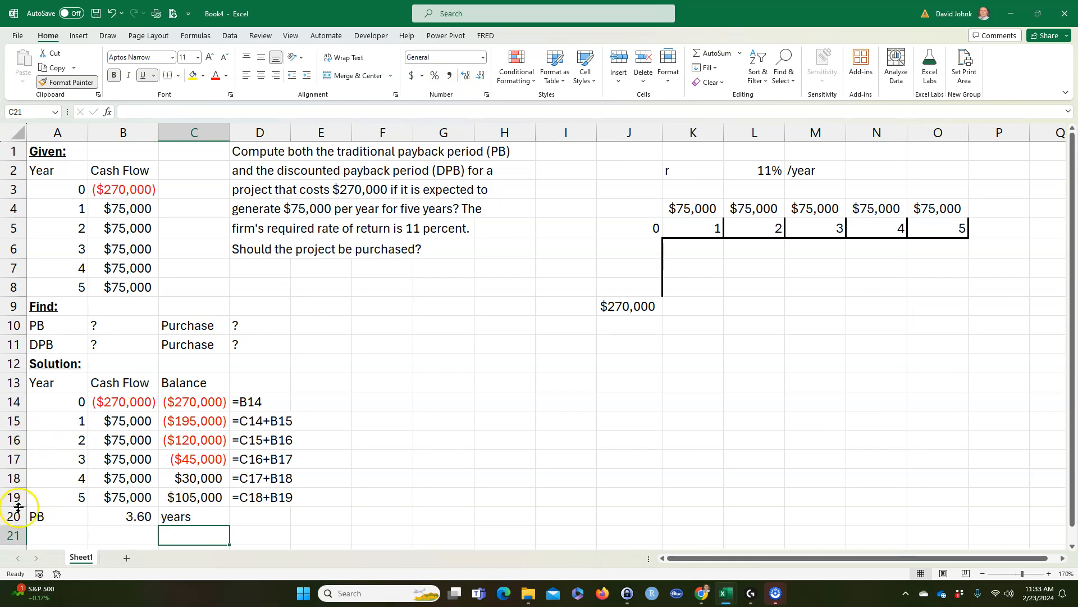
Step: Highlight the payback result row A20:C20 with a yellow fill
click(54, 516)
drag(54, 515, 168, 519)
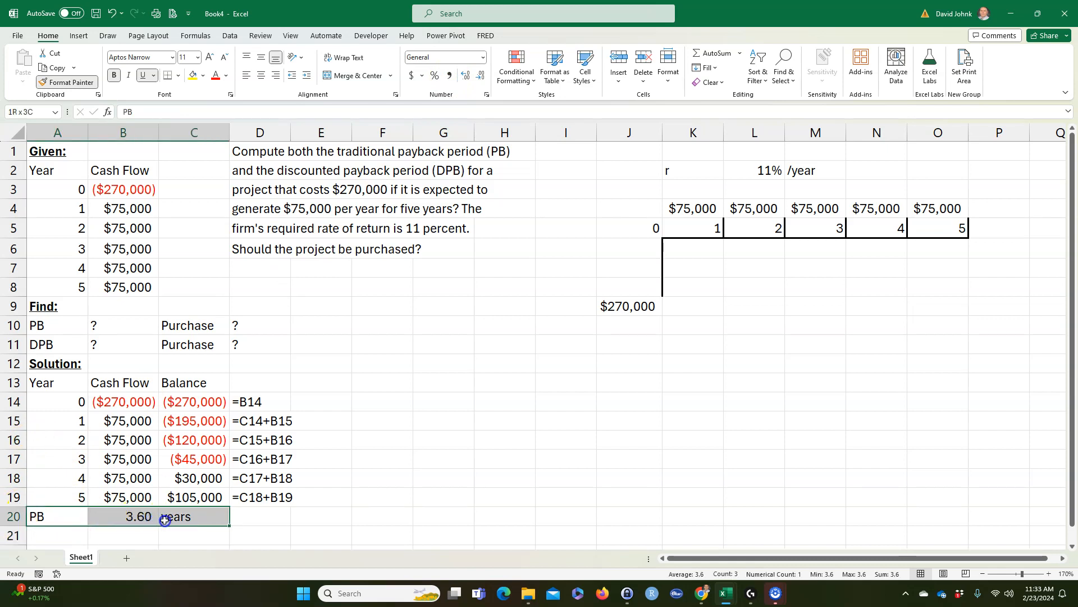
click(192, 75)
click(365, 456)
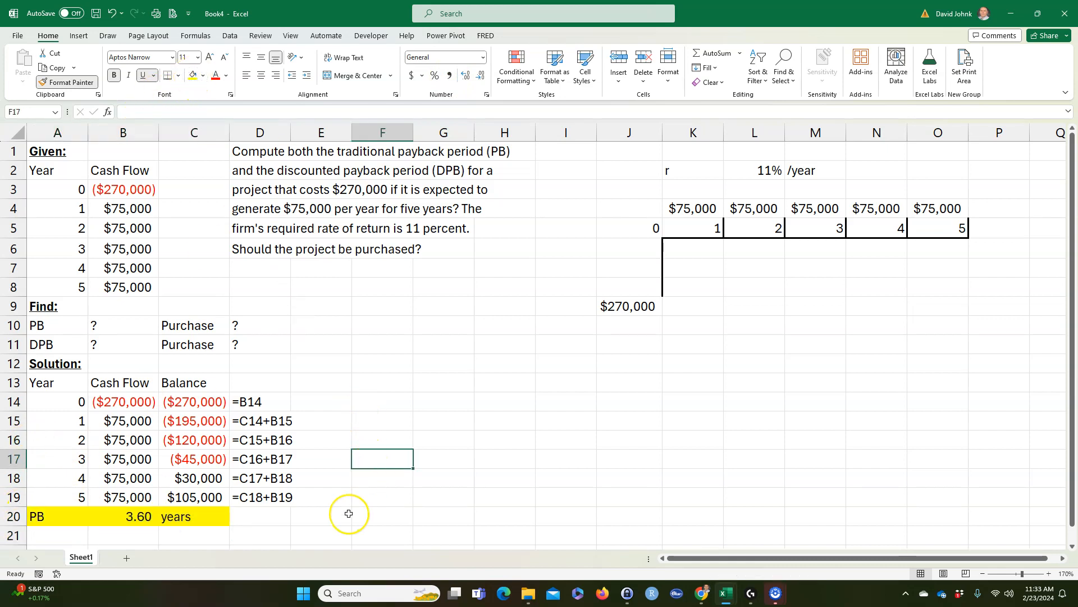
Step: Fill the FORMULATEXT formula from D19 down to D20 and change its reference to B20
click(248, 498)
drag(291, 507, 291, 523)
double_click(251, 516)
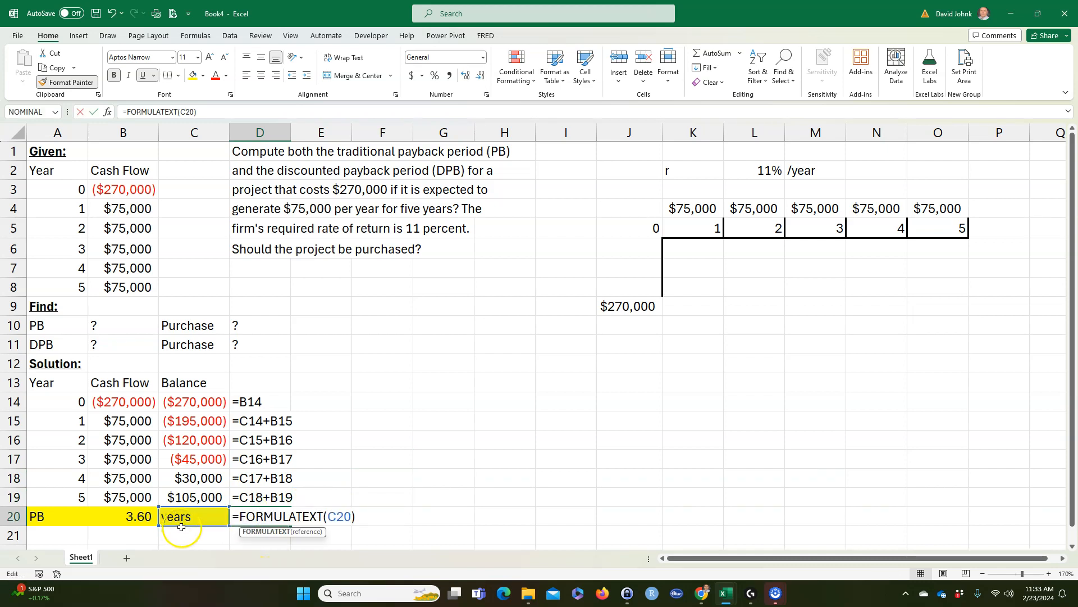
drag(181, 526, 145, 515)
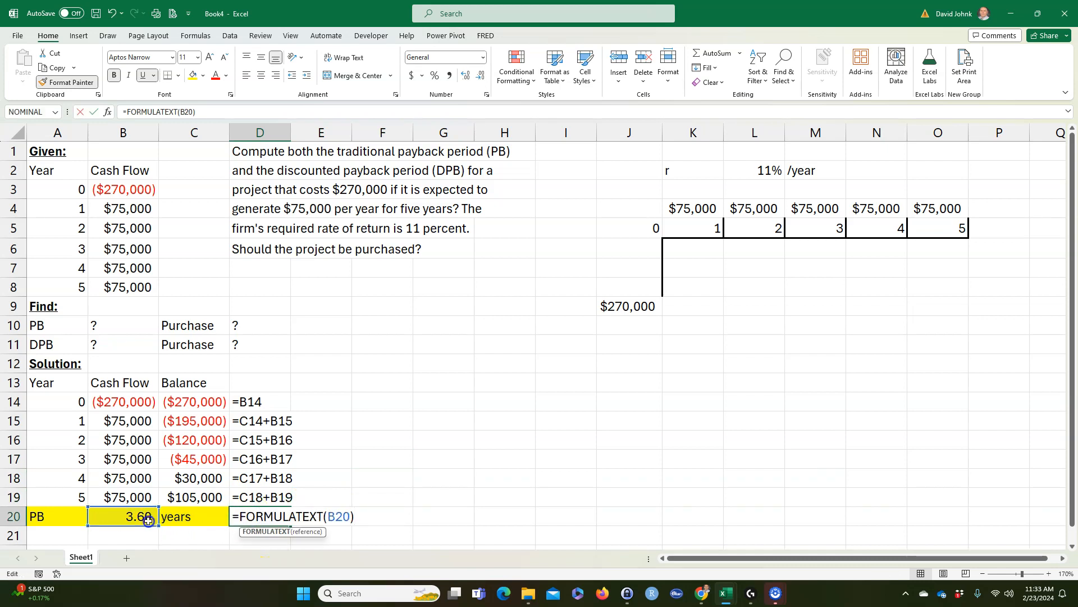
key(Return)
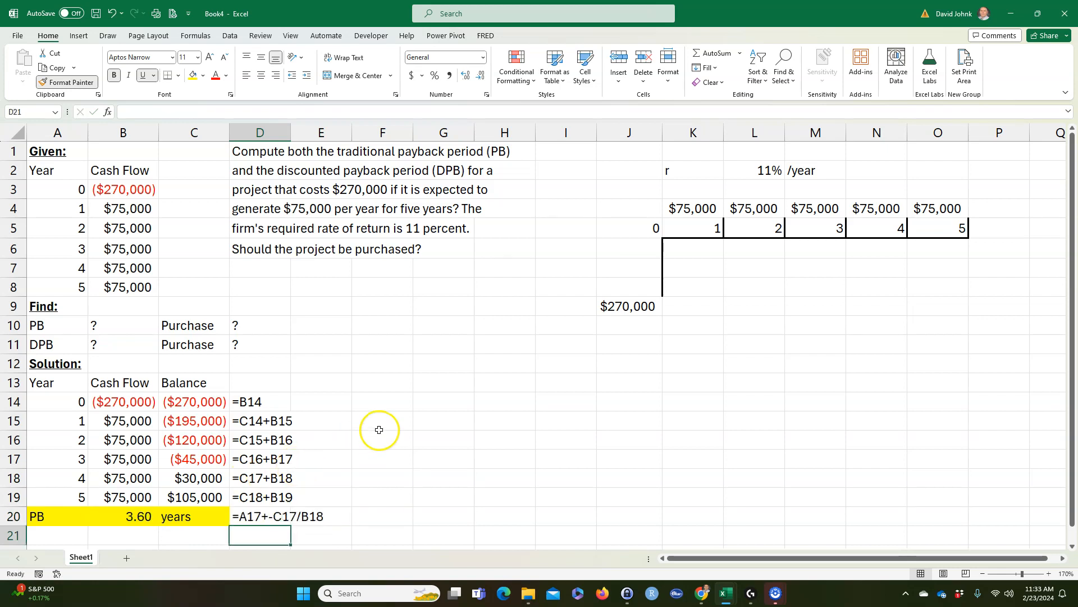
Step: Label A21 by linking it to the "Purchase" heading with =C10
scroll(382, 425, down, 1)
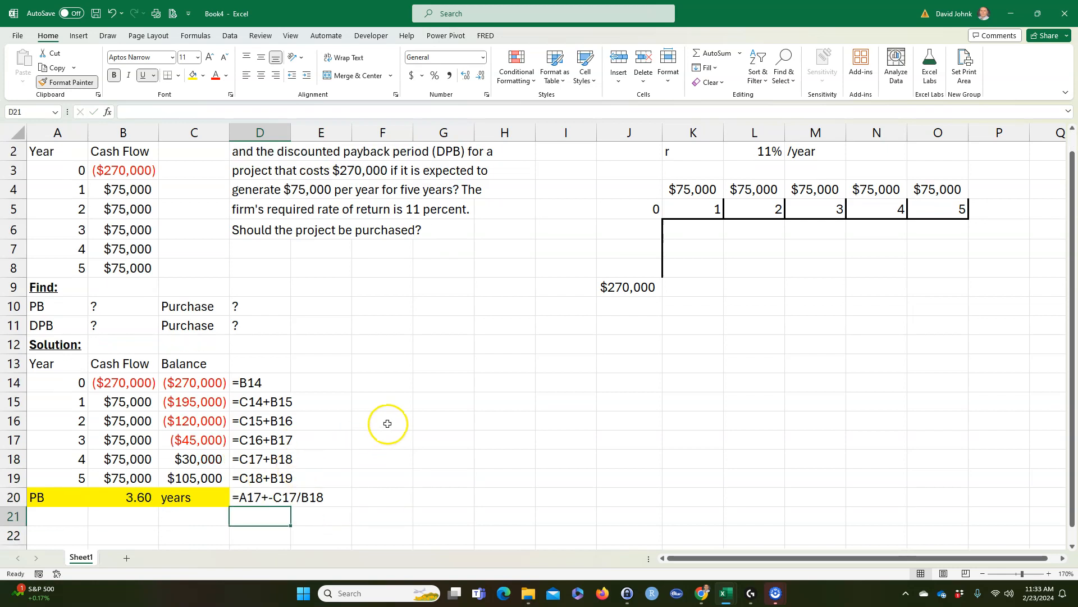
click(51, 515)
text(=)
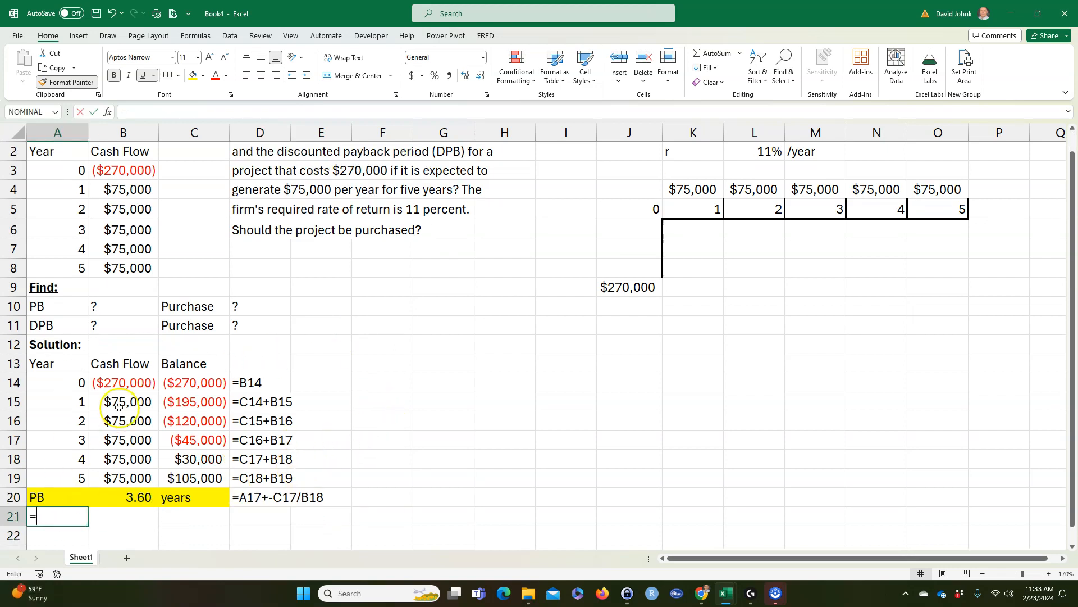
click(176, 305)
key(Return)
Step: Compare the payback period in B20 with the project's five-year life and the yearly cash flows
scroll(174, 525, up, 1)
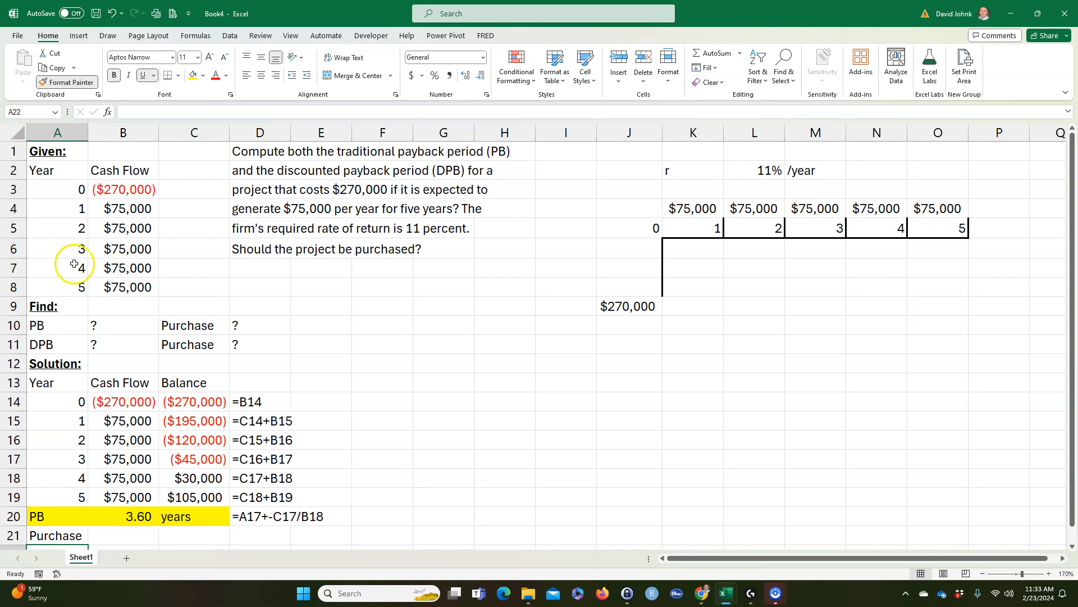
drag(46, 196, 55, 286)
click(59, 286)
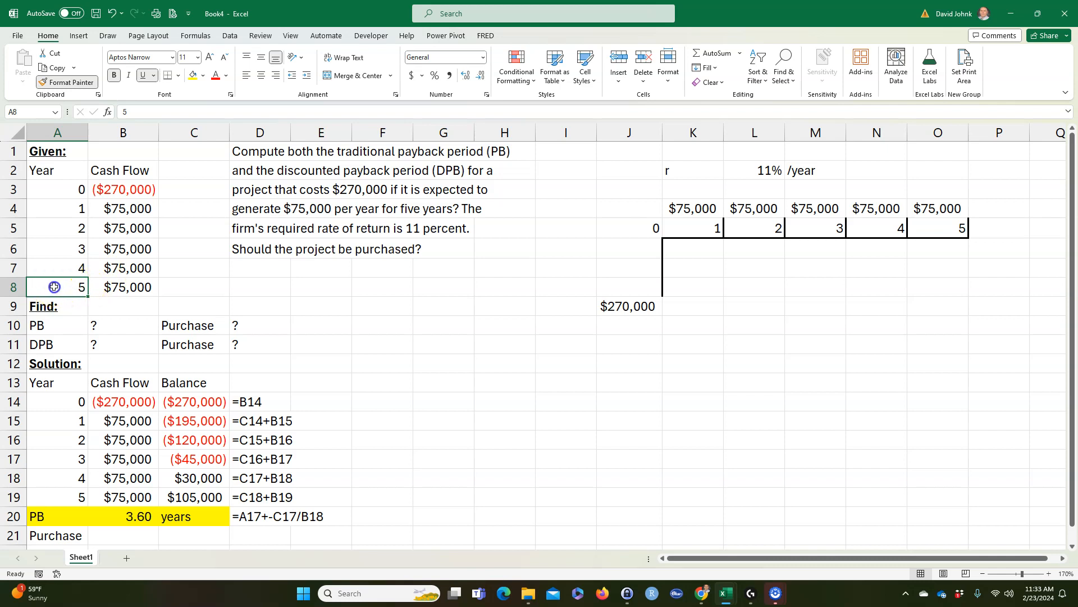
drag(52, 283, 112, 292)
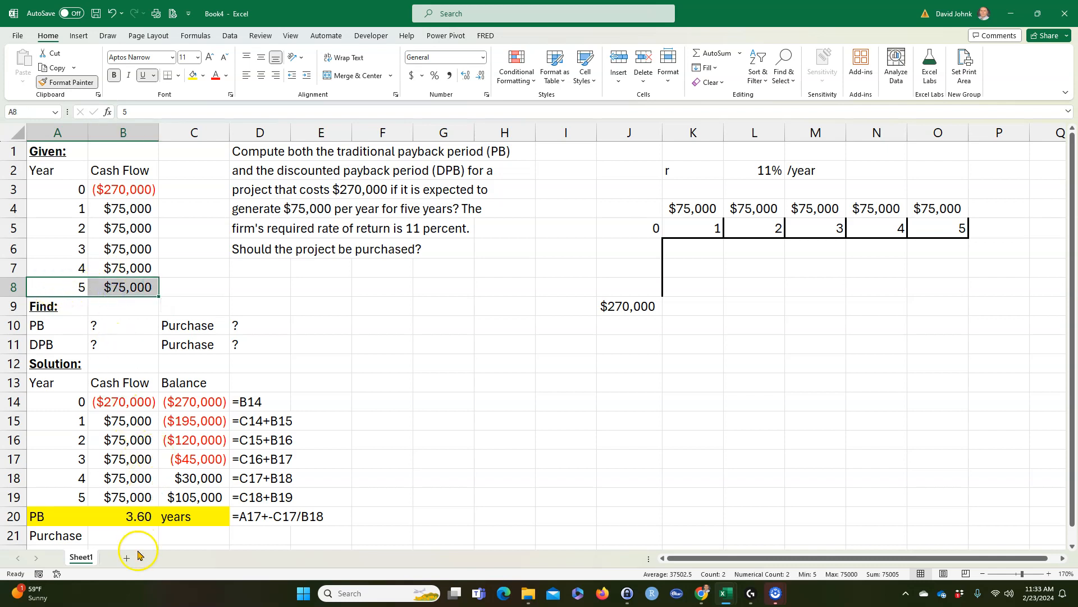
click(134, 509)
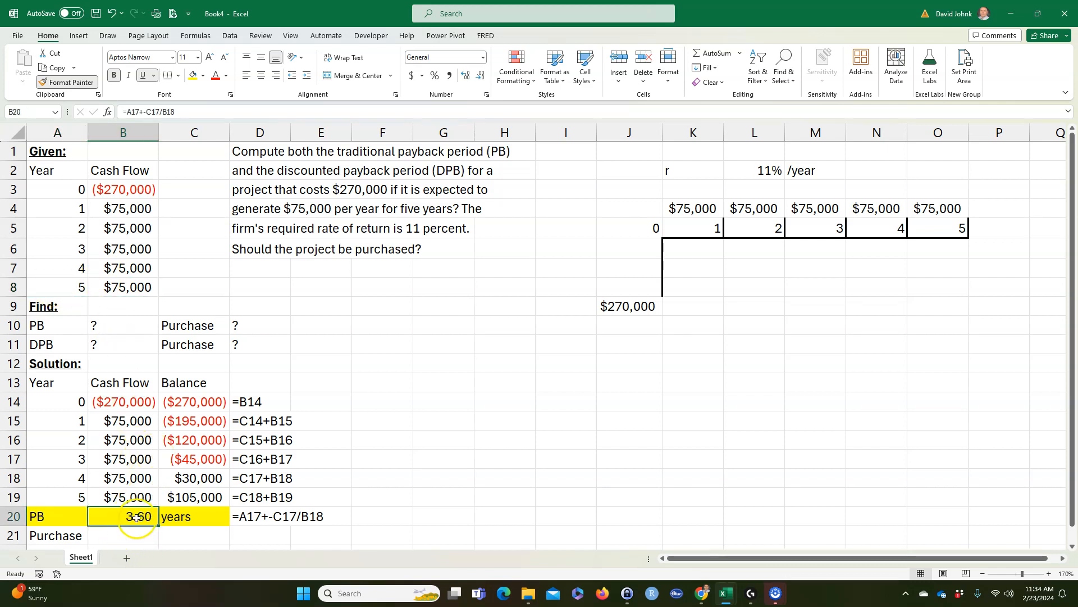
drag(76, 294, 125, 287)
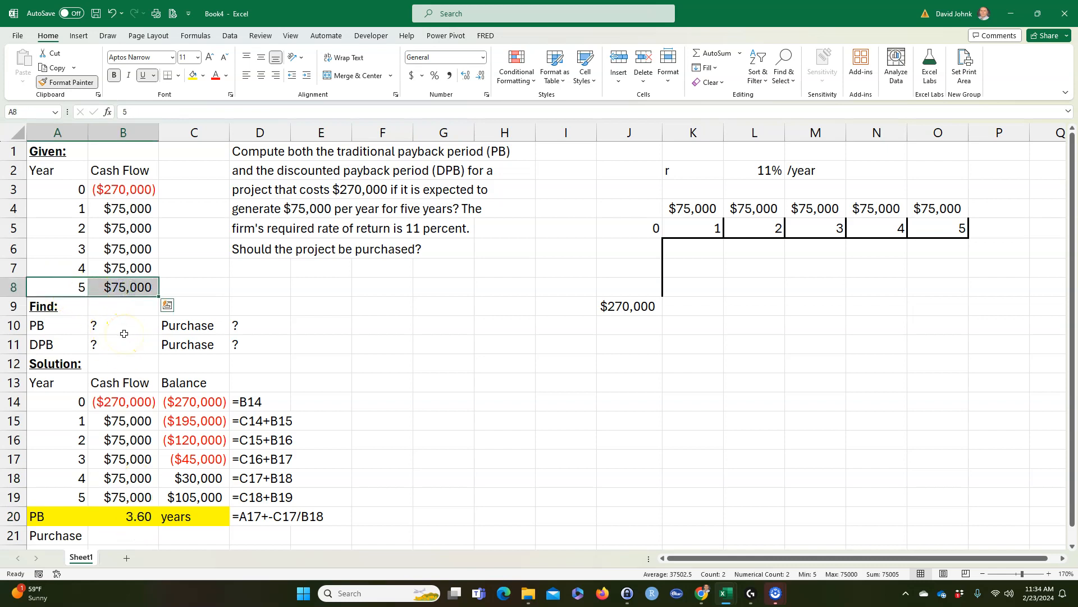
drag(75, 512, 104, 513)
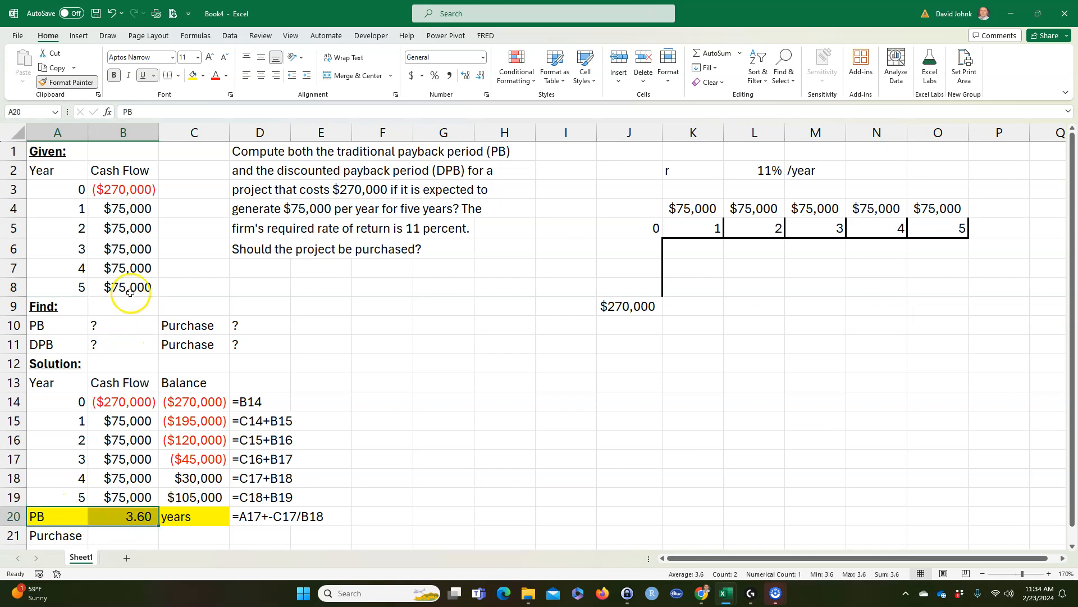
drag(78, 191, 105, 189)
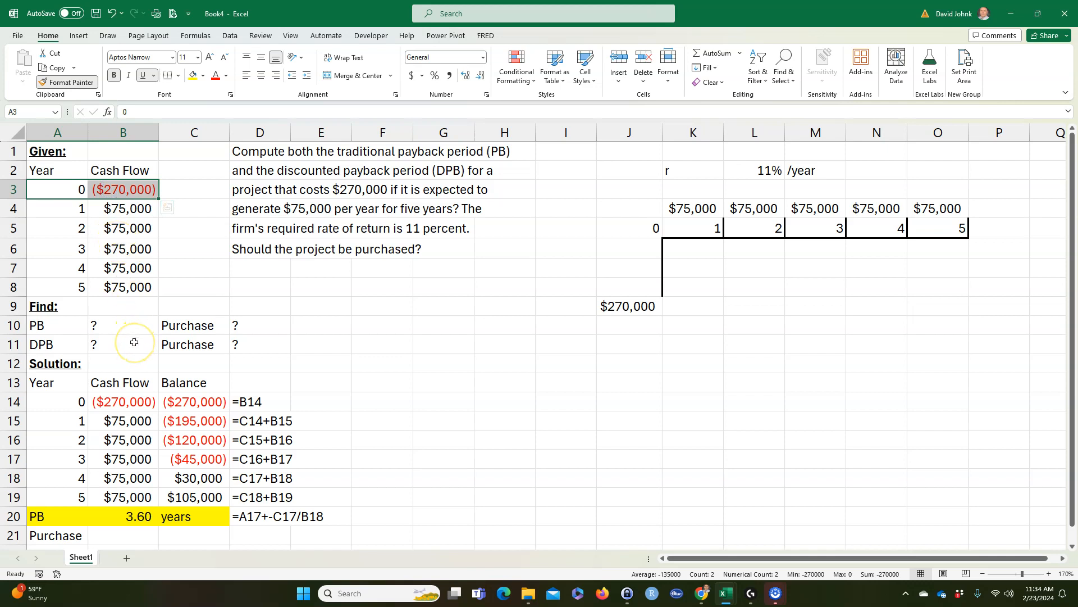
click(71, 211)
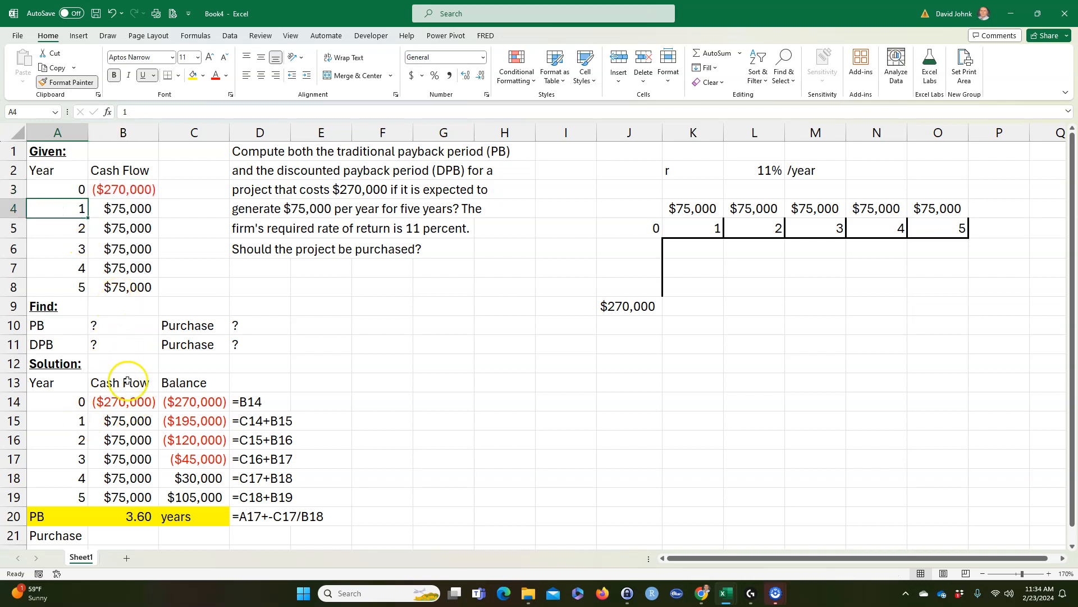
click(113, 401)
click(117, 422)
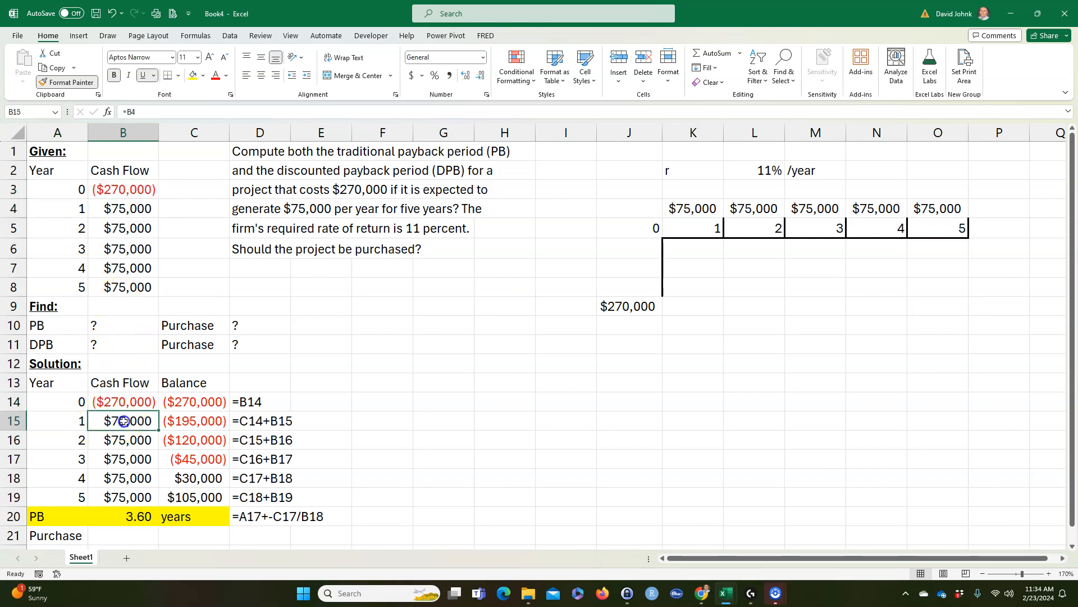
drag(79, 419, 109, 419)
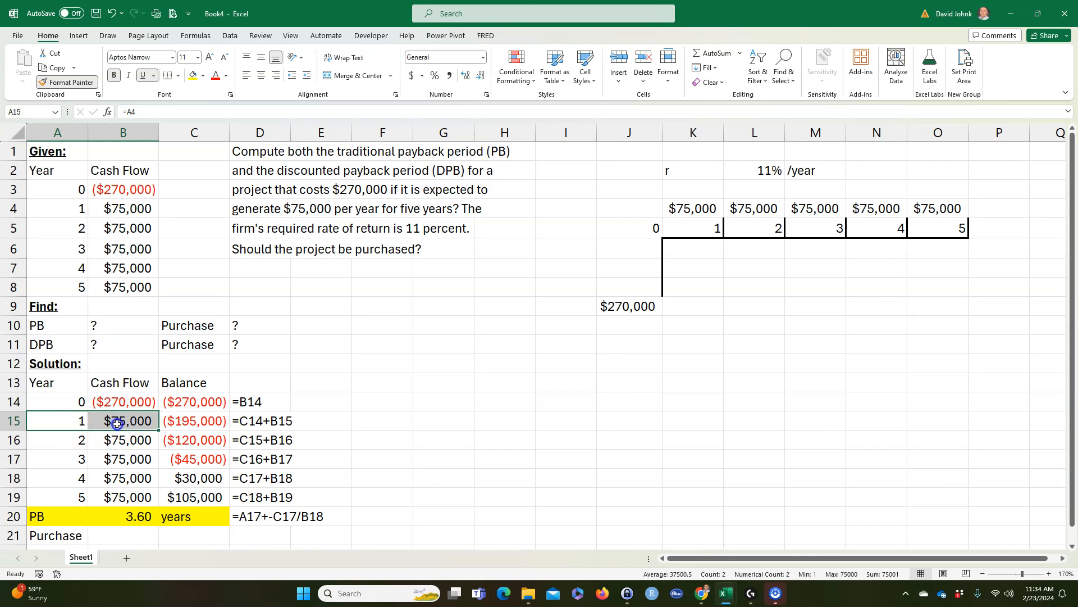
click(120, 329)
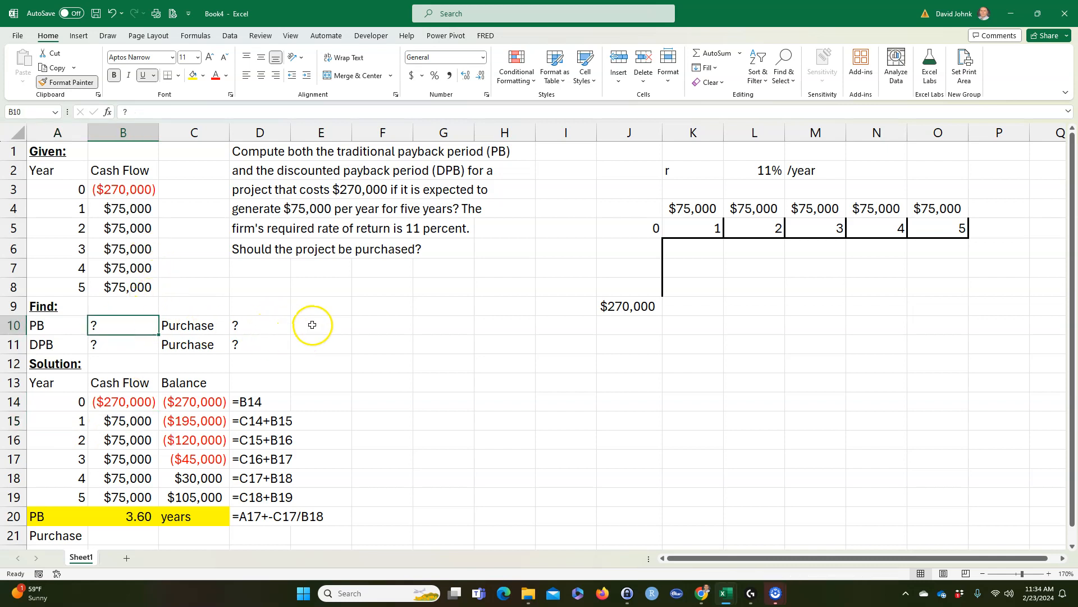
scroll(313, 319, down, 1)
scroll(241, 344, up, 1)
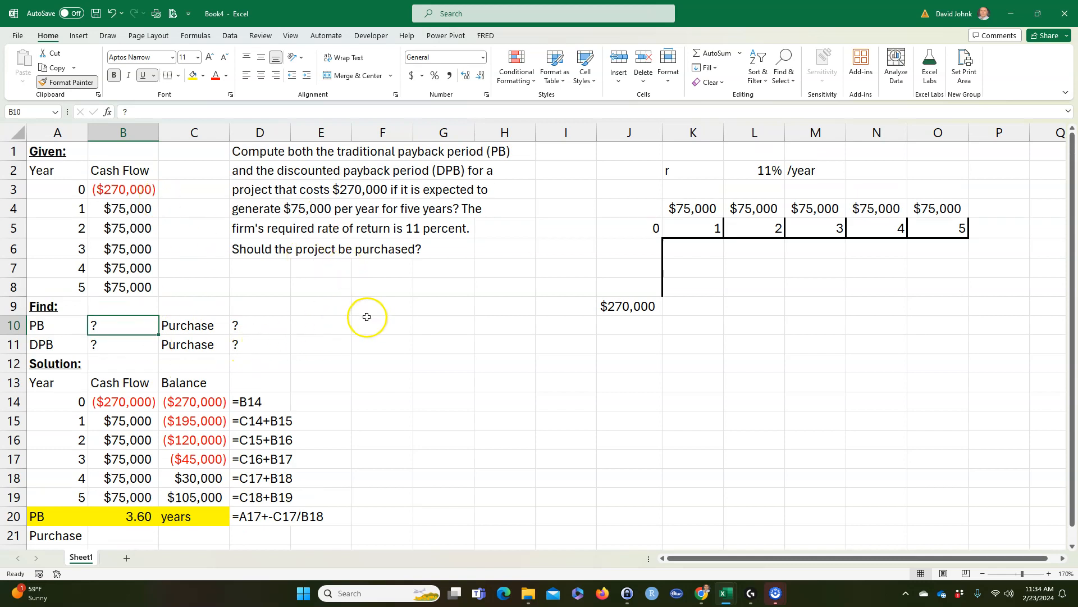
Step: Enter =IF(B20<A19,"yes","no") in B21 to decide the purchase by comparing the payback period with the project's life
scroll(344, 340, down, 1)
click(113, 516)
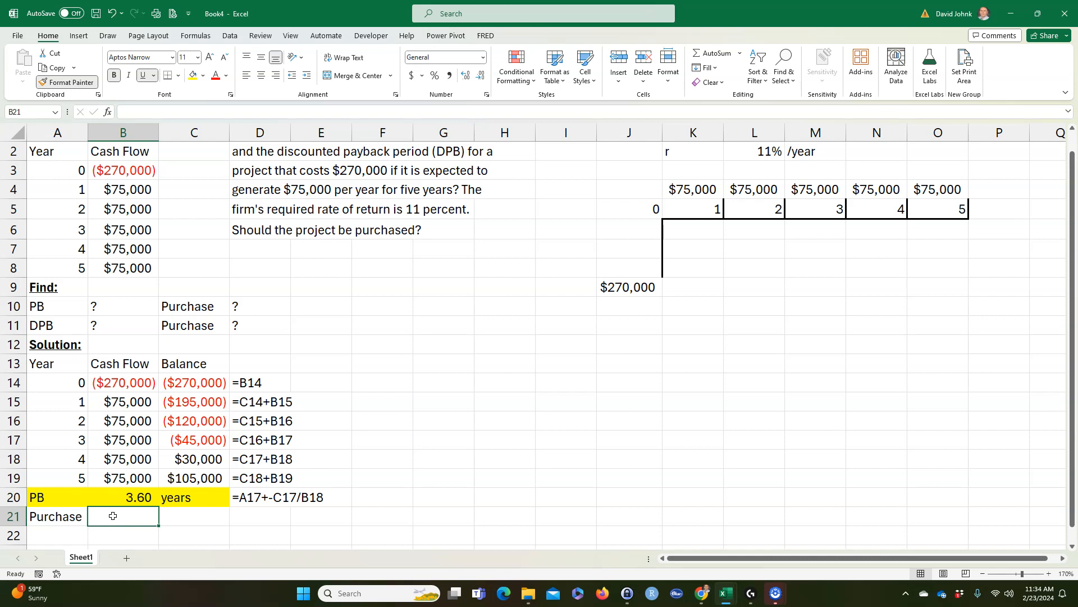
text(=f)
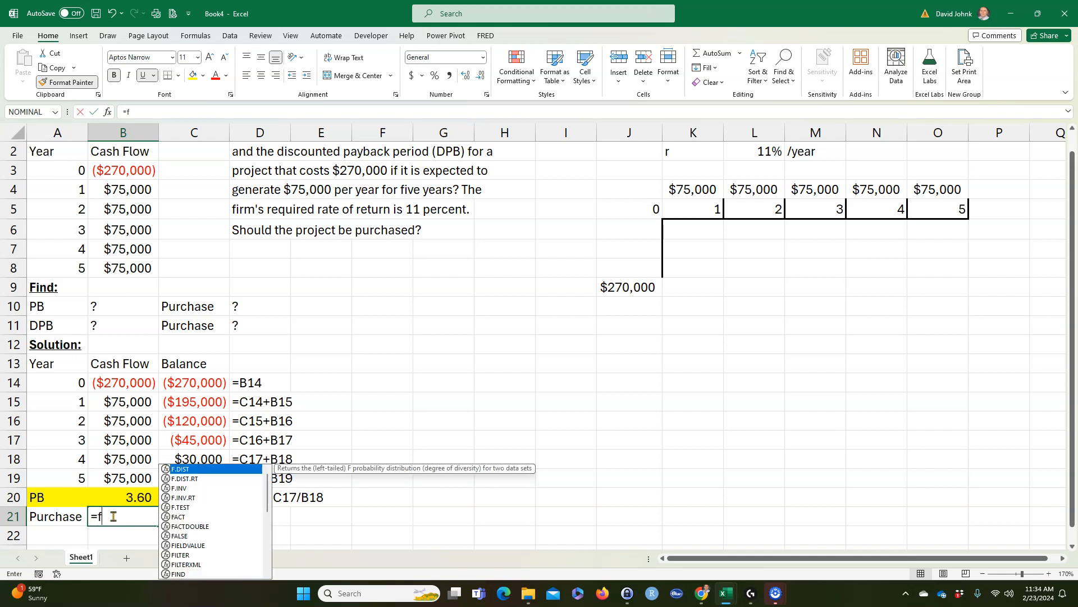
key(BackSpace)
text(if)
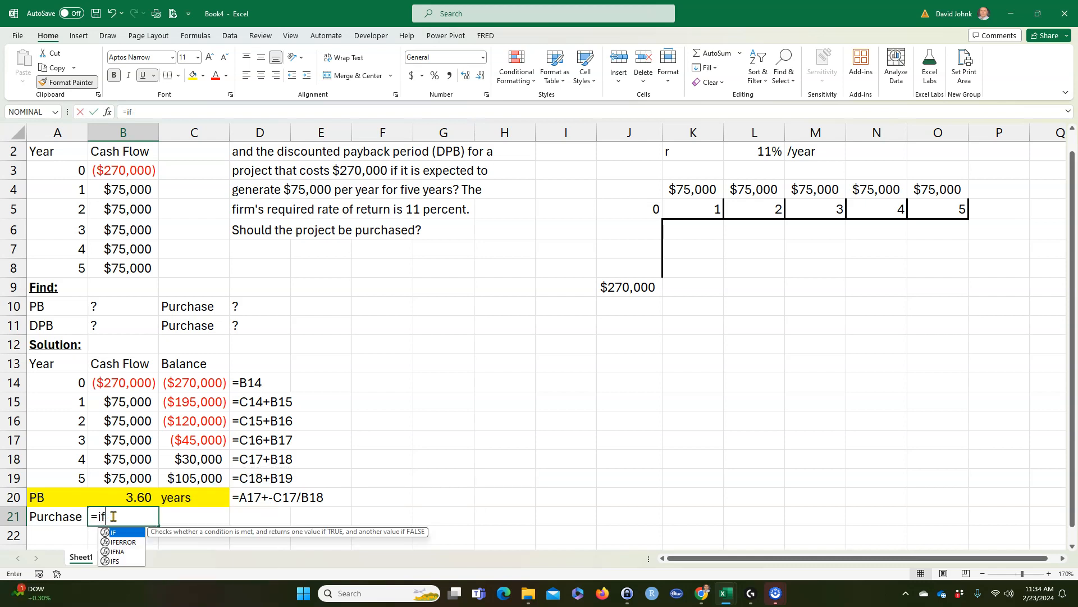
text(()
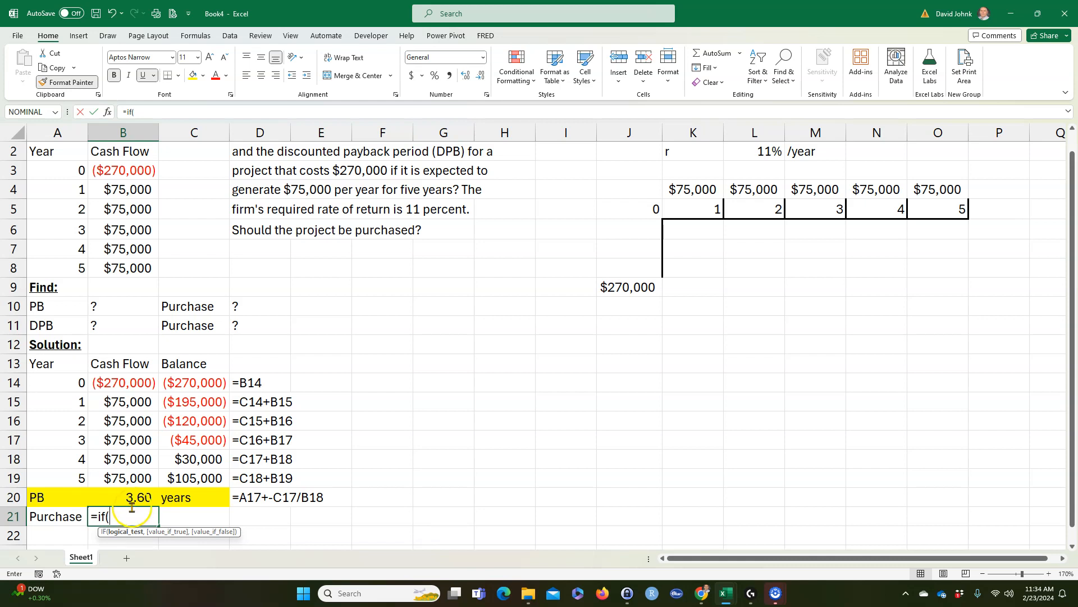
click(129, 498)
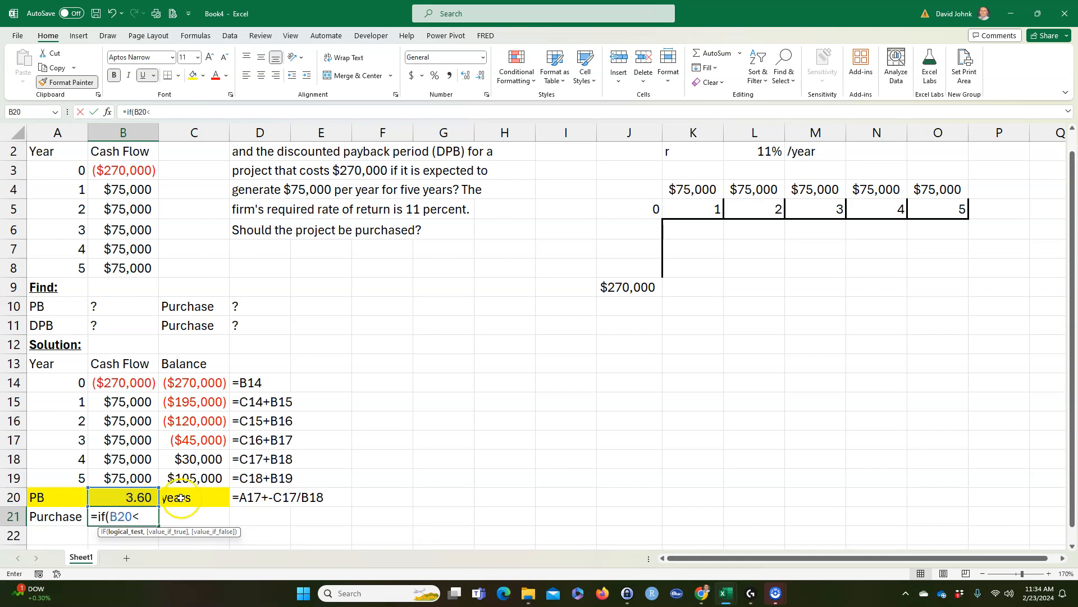
click(71, 477)
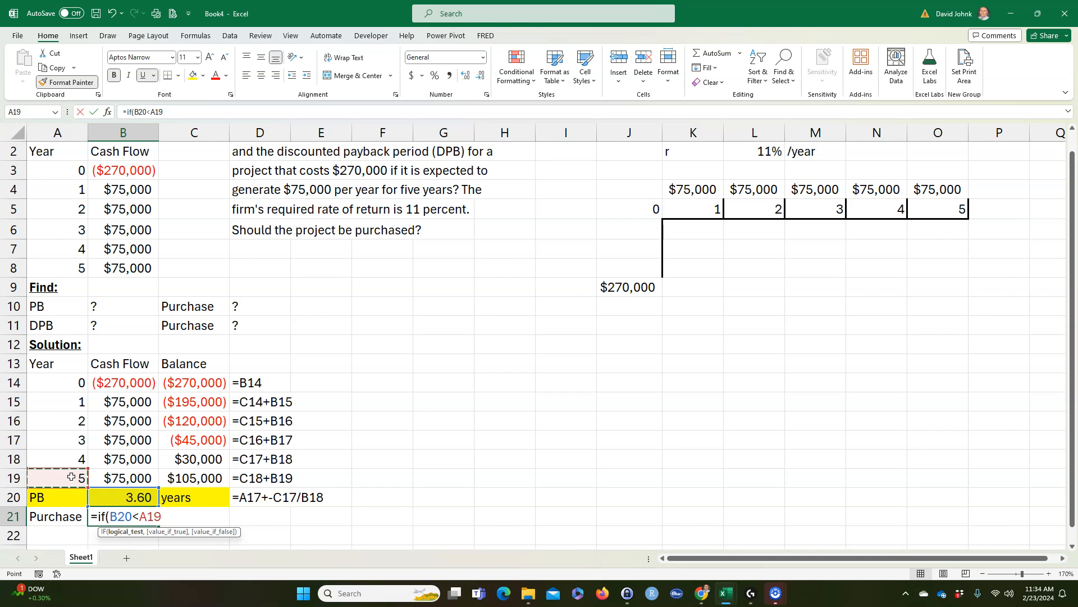
text(,)
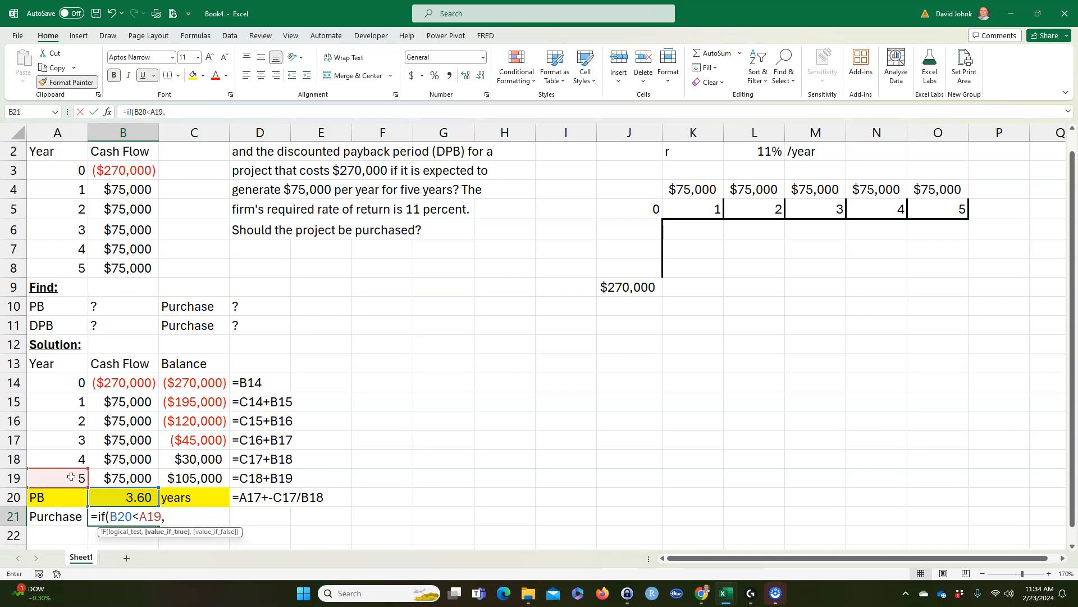
text("yes","no)
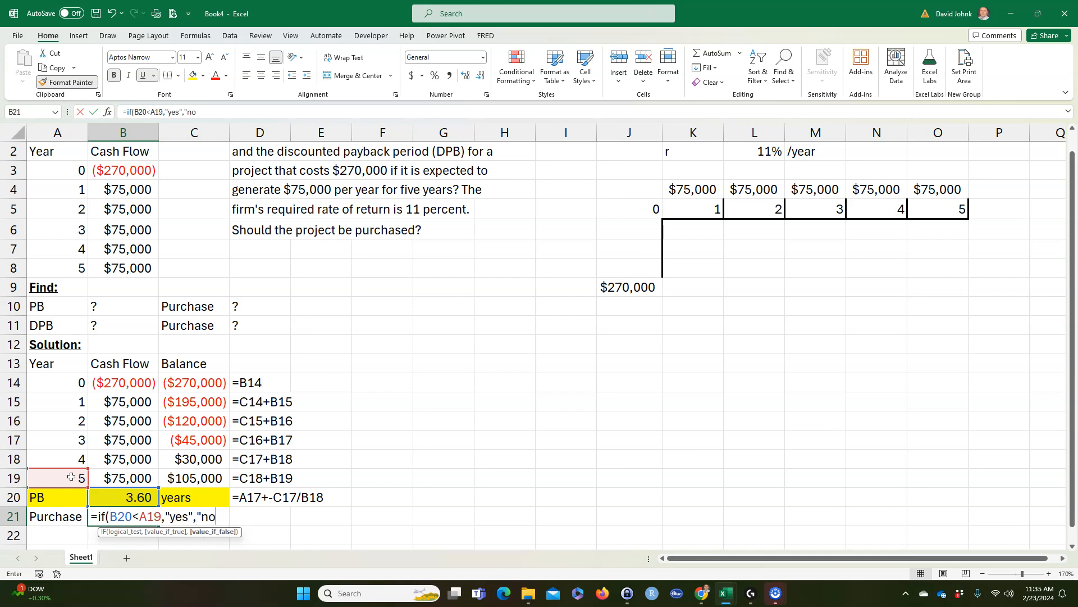
key(Return)
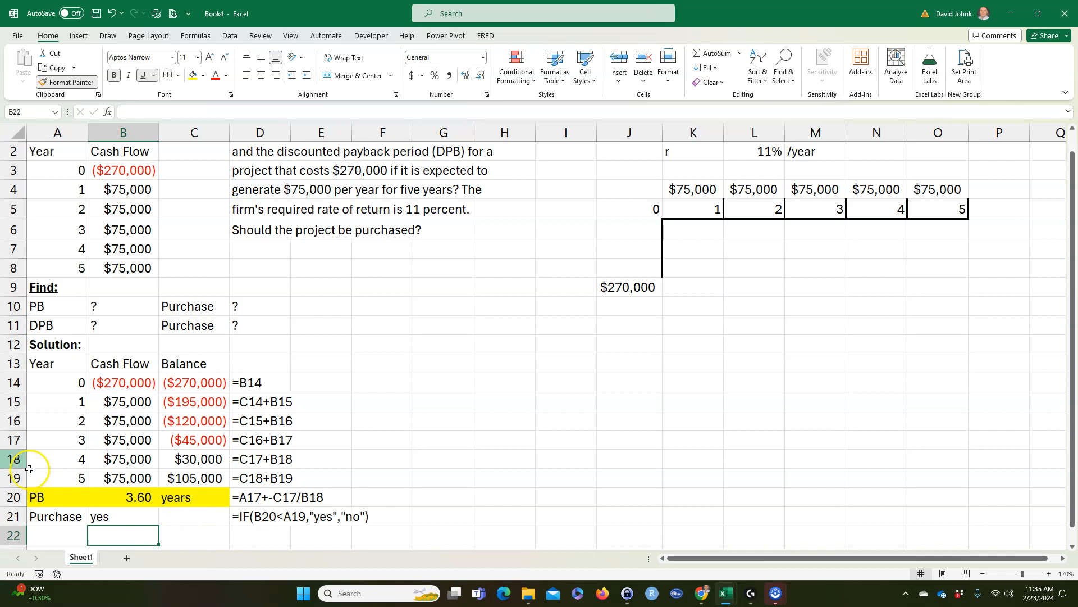
Step: Highlight the purchase decision cells A21:B21 with a yellow fill
drag(42, 517, 107, 517)
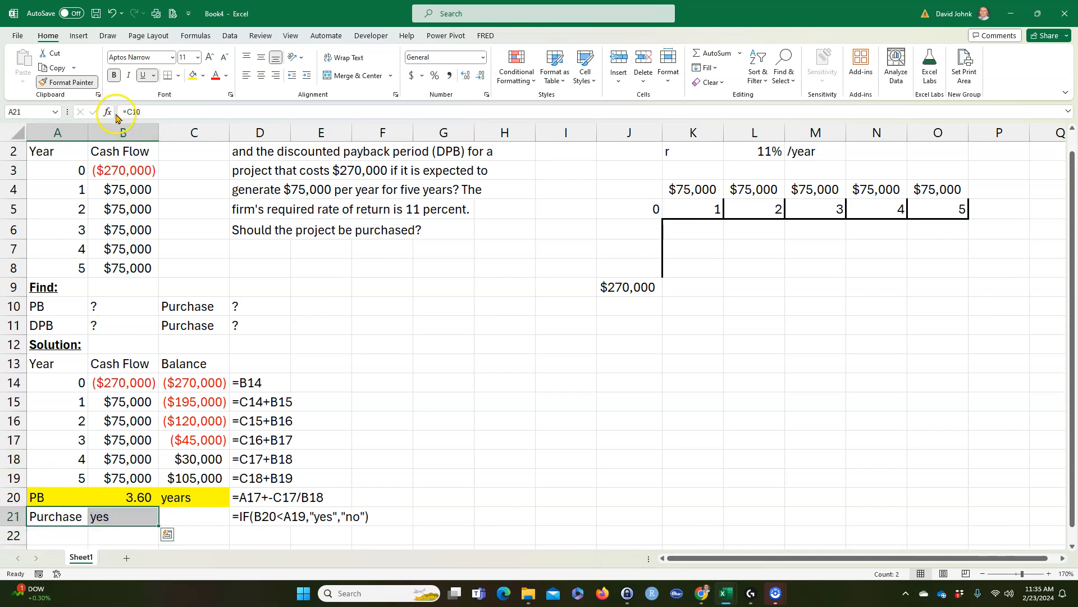
click(192, 79)
click(421, 339)
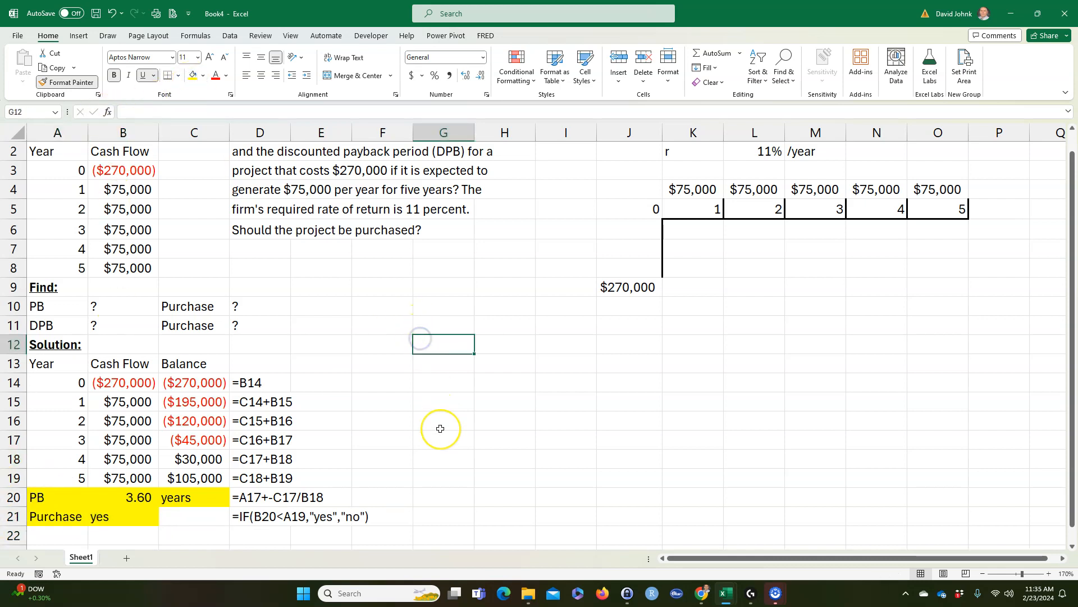
Step: Move the displayed formula text for the purchase decision from D21 to C21
click(264, 519)
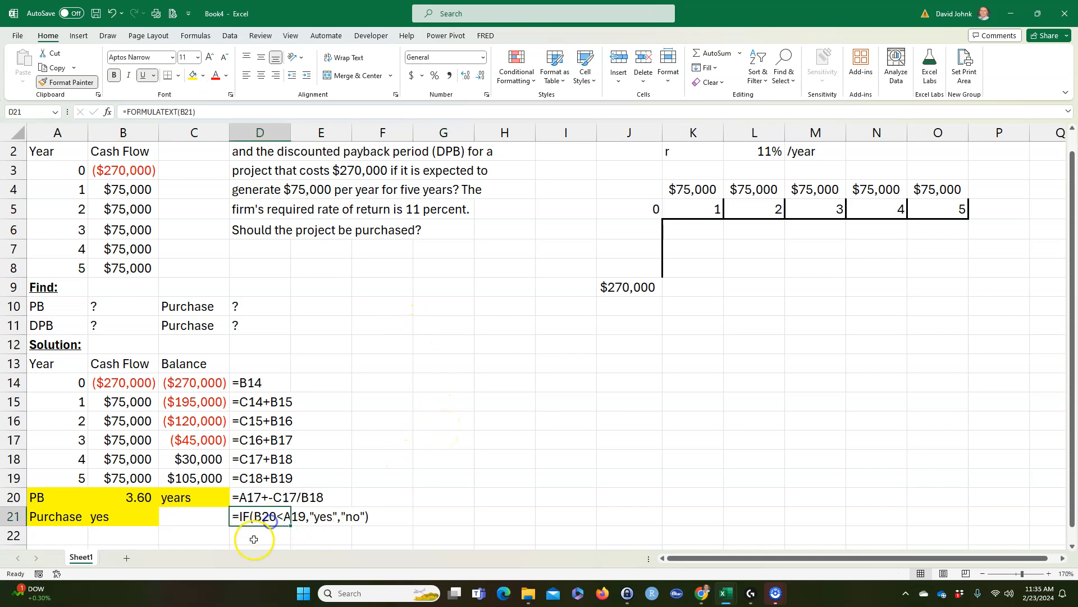
drag(231, 520, 200, 523)
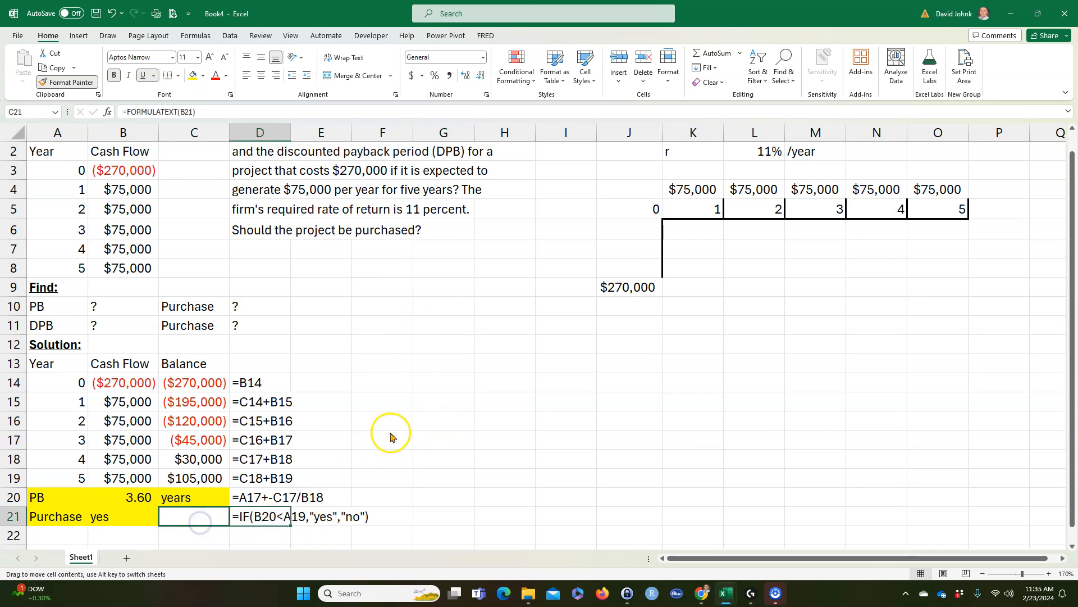
click(459, 377)
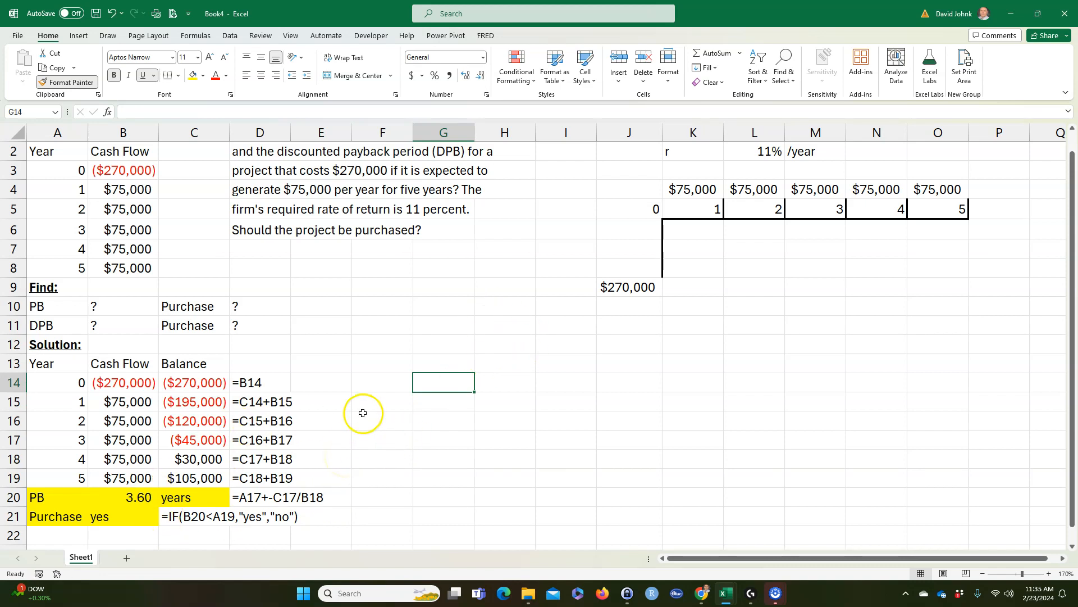
Step: Start a second table by linking G13 to the "Year" heading with =A2
click(442, 367)
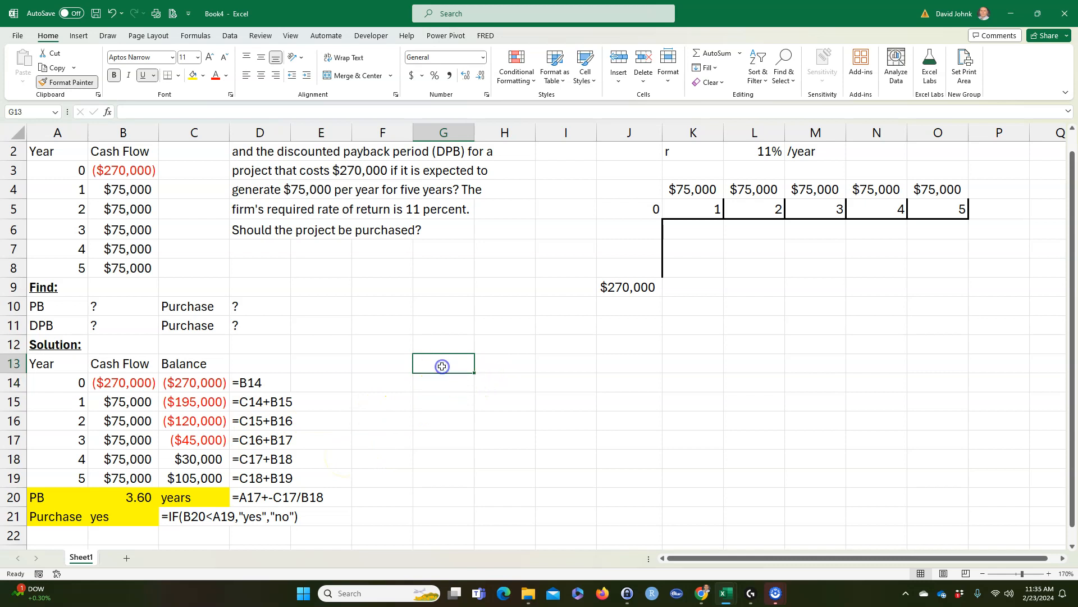
text(=)
click(67, 150)
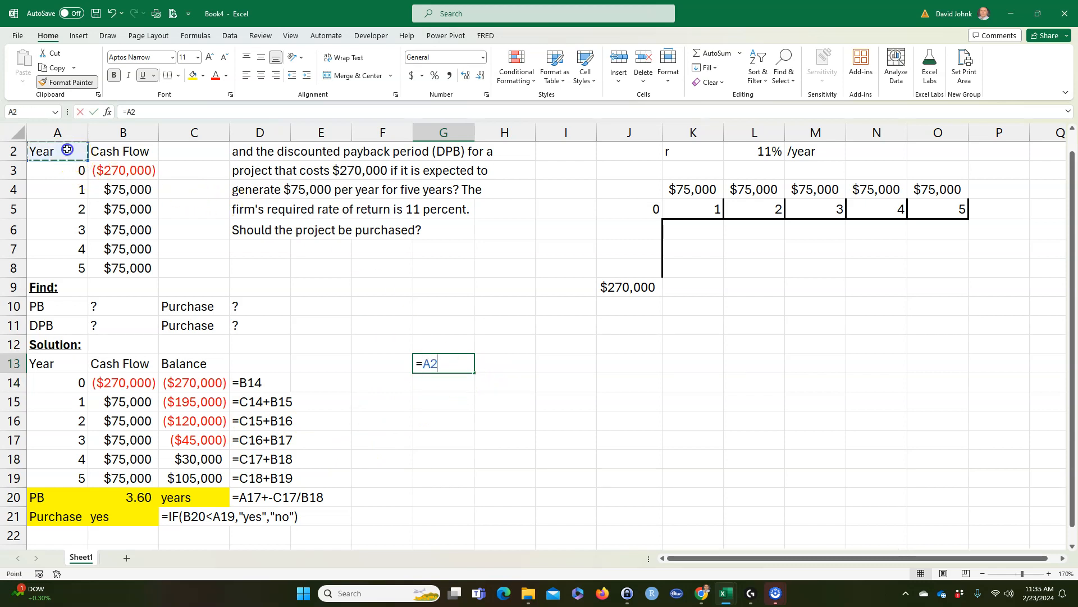
key(Return)
Step: Fill the G13 link down and across through H19 to bring in the years and cash flows
click(424, 362)
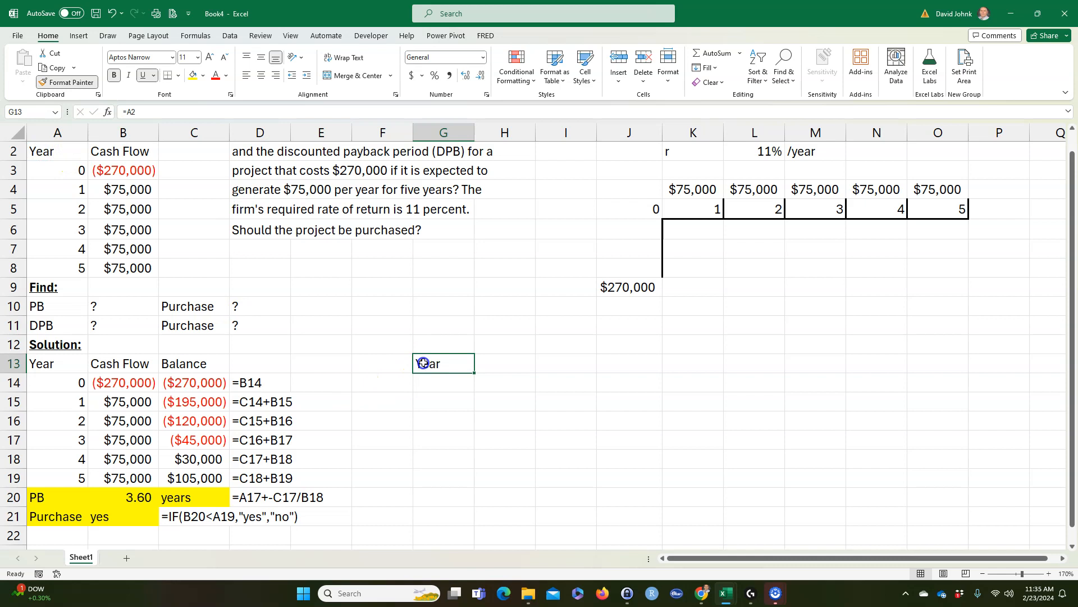
drag(472, 375, 458, 484)
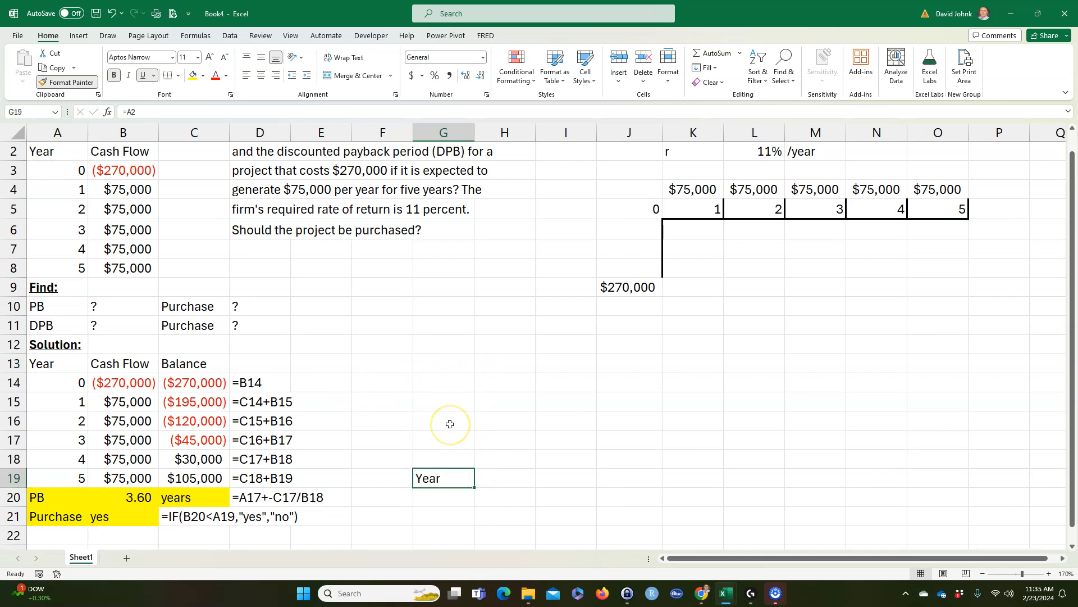
key(ctrl+z)
drag(474, 372, 511, 489)
Step: Copy the currency format from C14:C19 onto the cash flows in H14:H19 and autofit column H
drag(193, 382, 194, 474)
click(68, 82)
drag(506, 383, 505, 478)
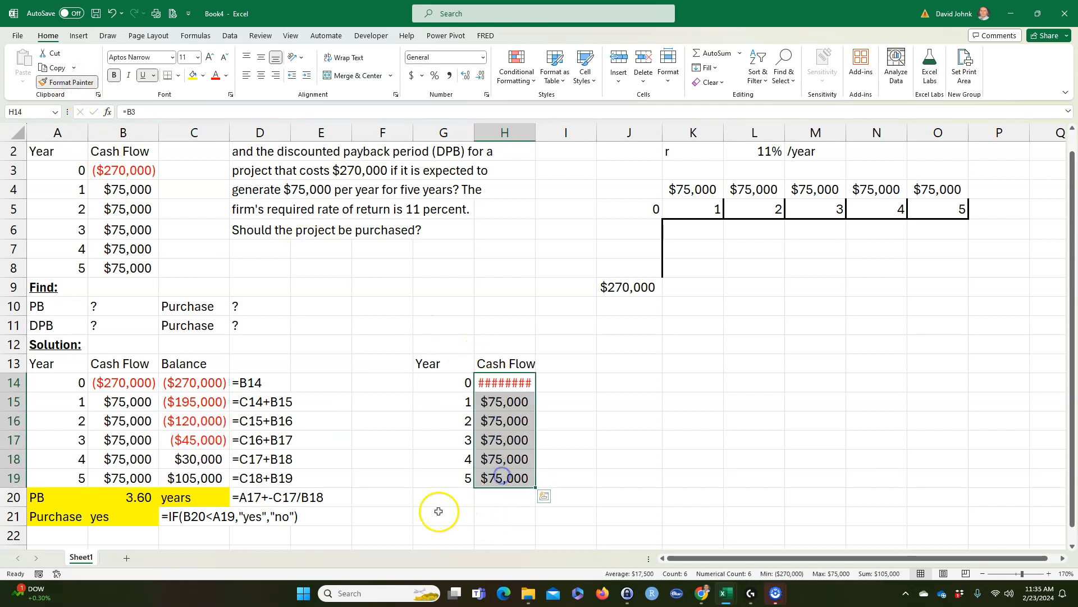
double_click(536, 129)
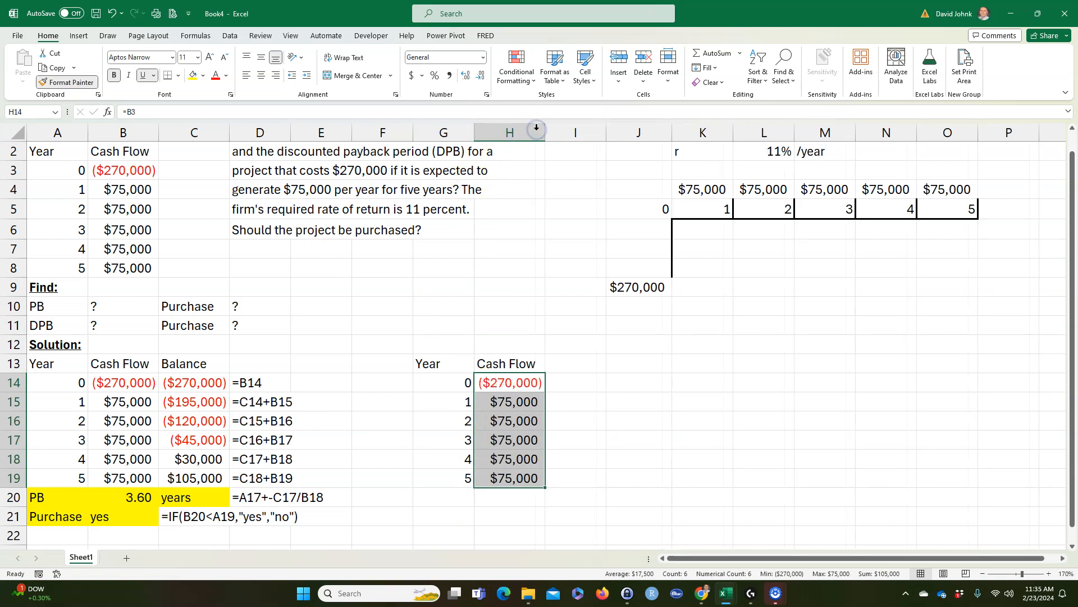
click(462, 439)
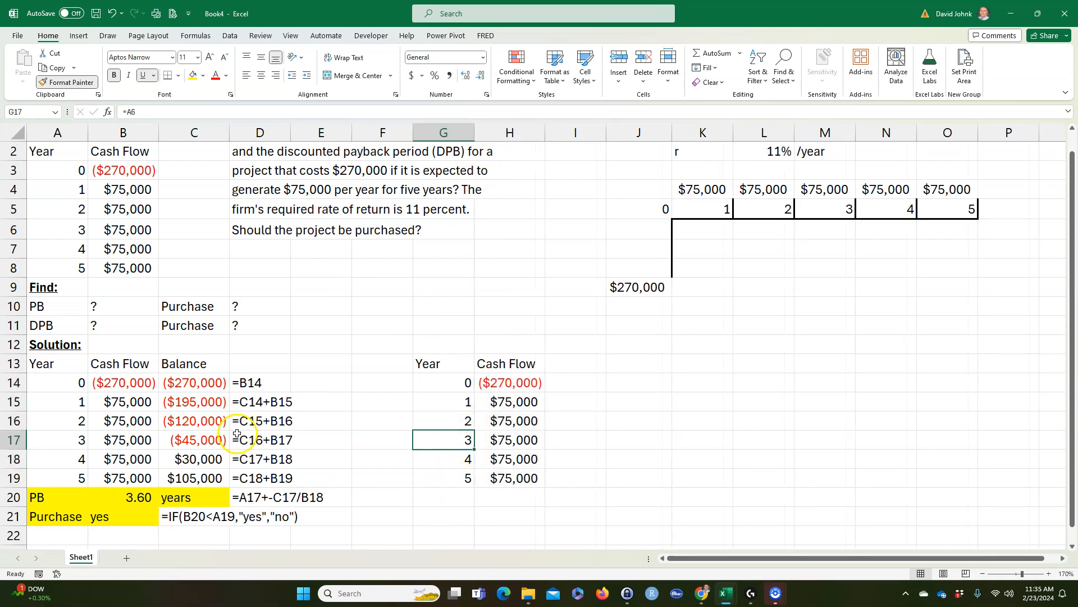
drag(53, 324, 283, 325)
click(352, 435)
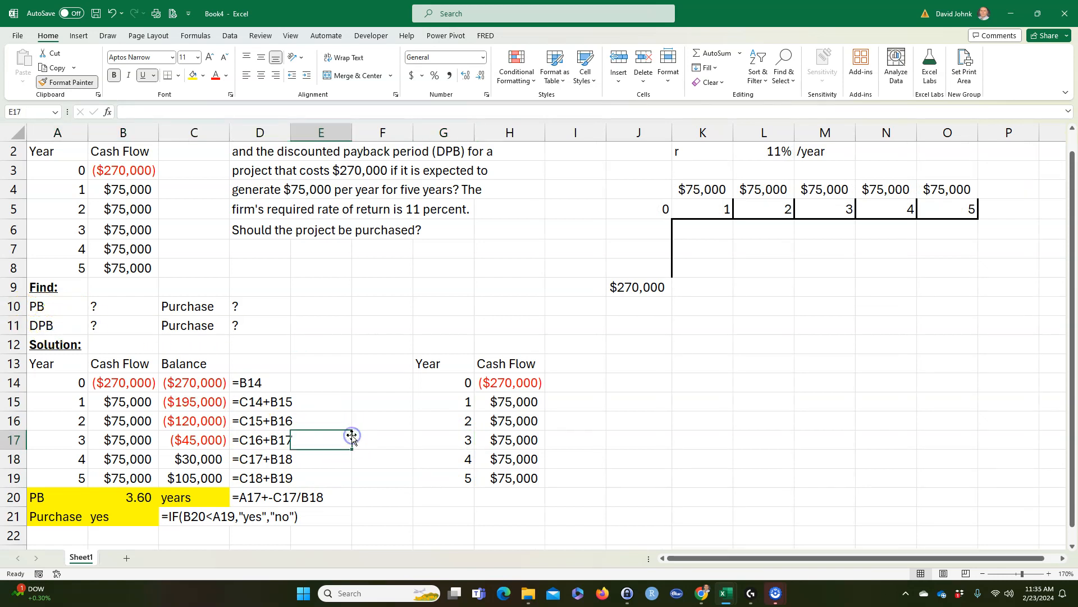
Step: Enter the heading "PV CF's" in I13 beside the second table's Cash Flow column
click(577, 363)
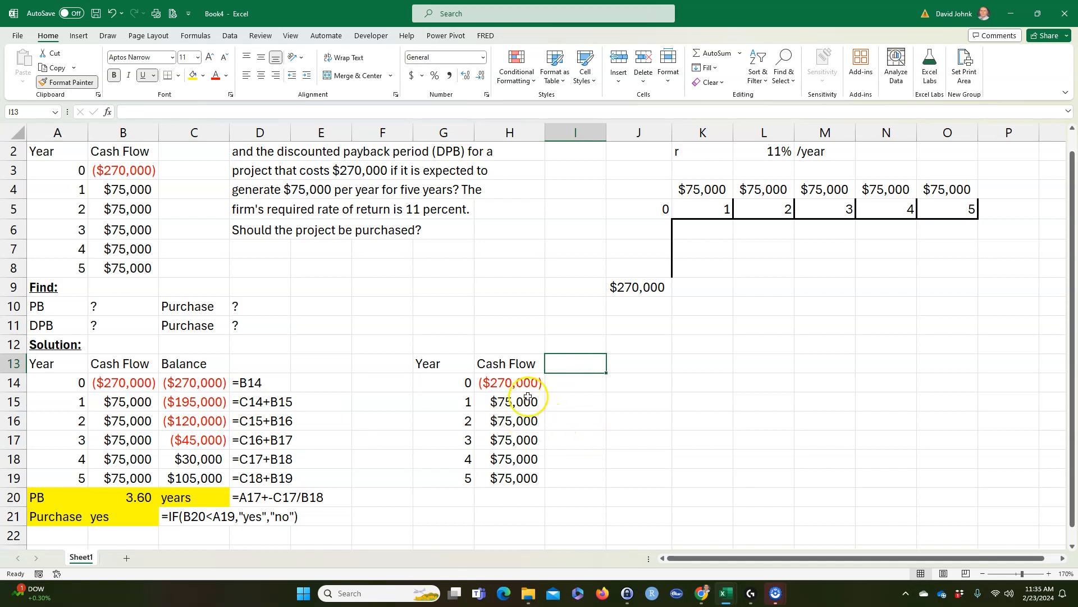
click(514, 384)
click(508, 403)
click(562, 362)
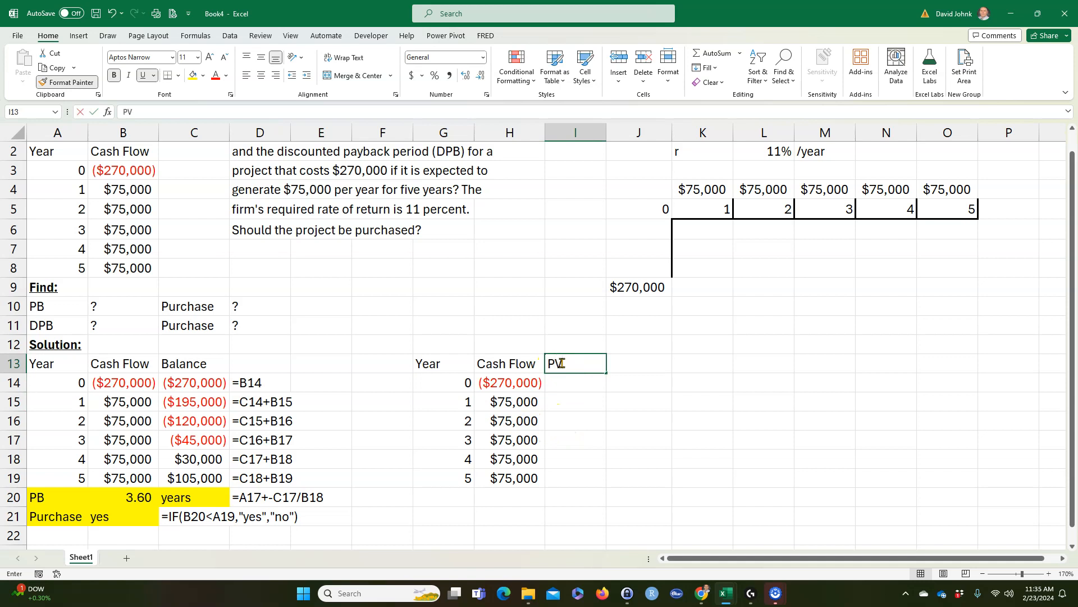
text('s)
key(Return)
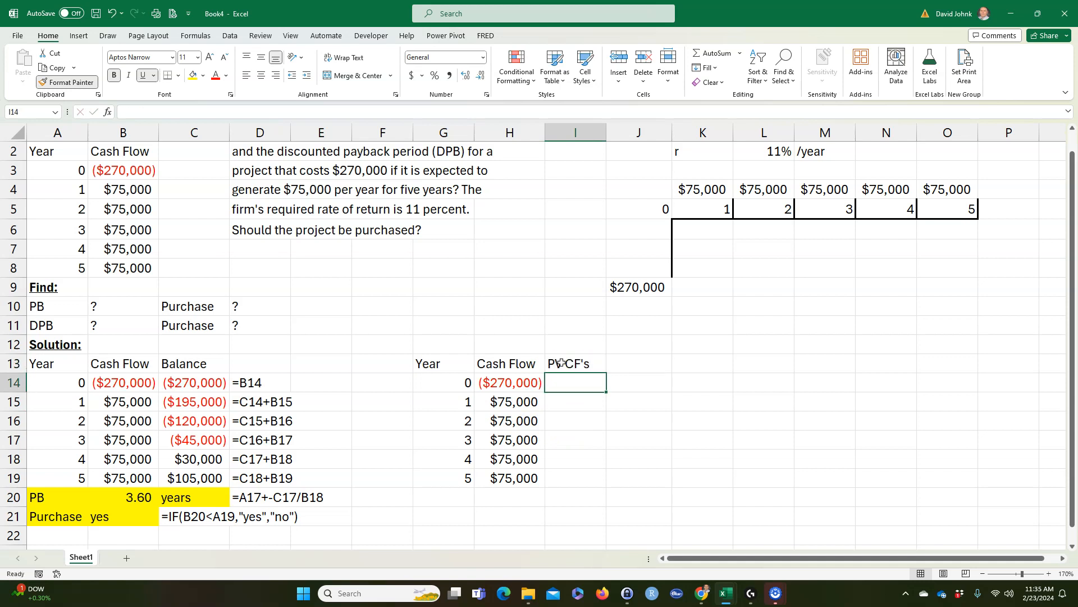
click(573, 433)
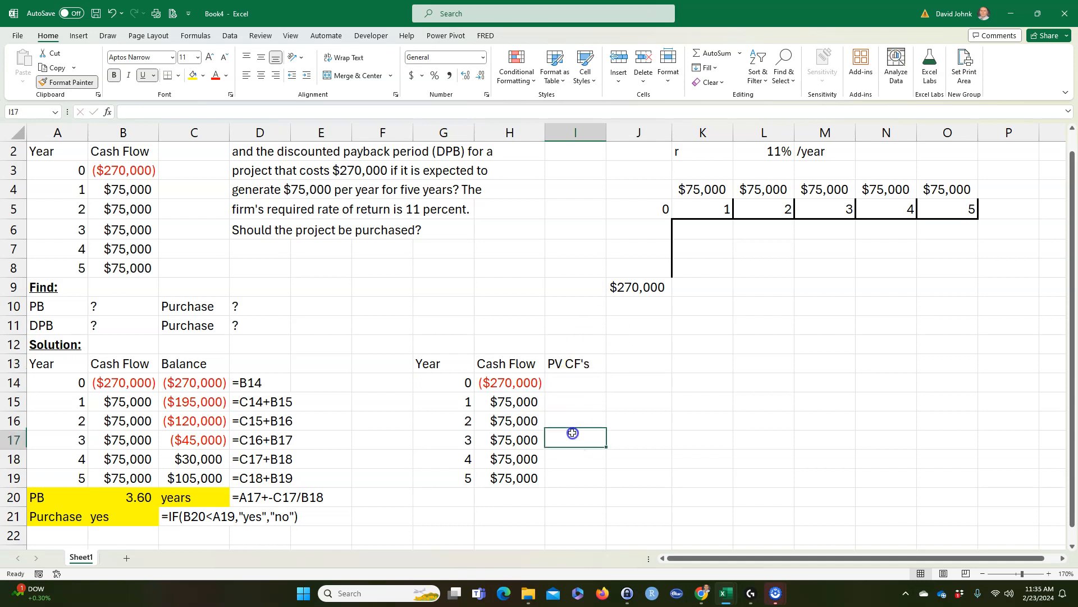
Step: Enter the present value formula =PV($L$2,G14,,H14) in I14, with an absolute reference to the 11% rate
click(569, 386)
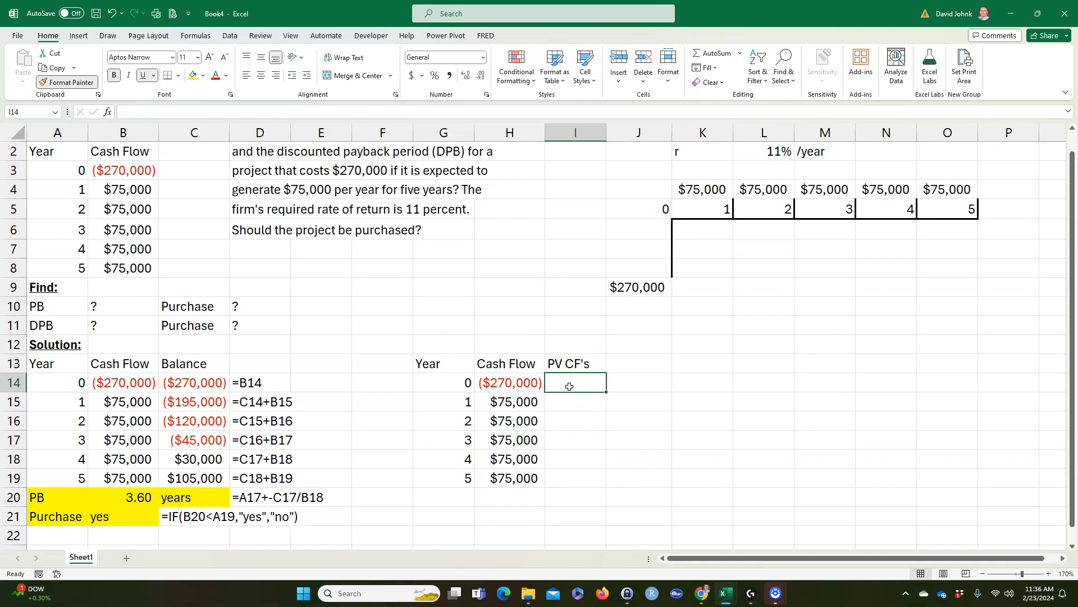
text(=PV()
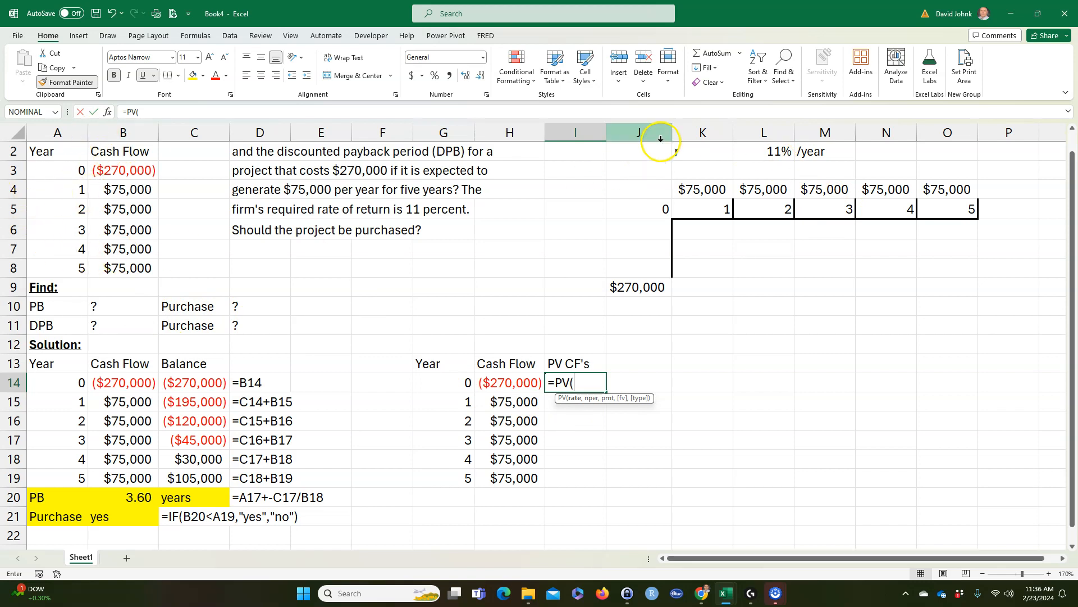
click(770, 152)
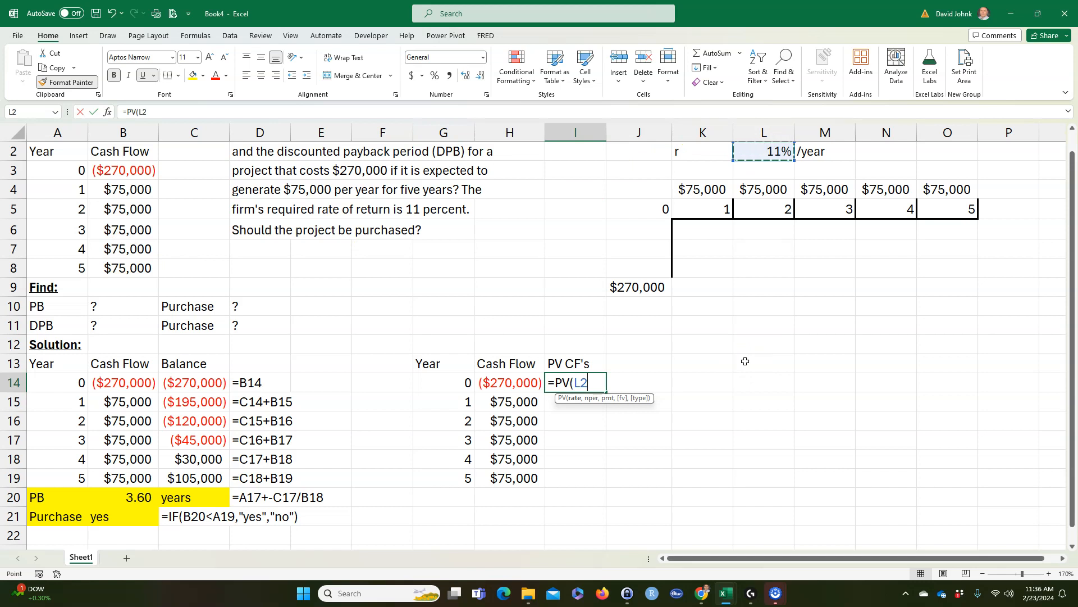
click(586, 384)
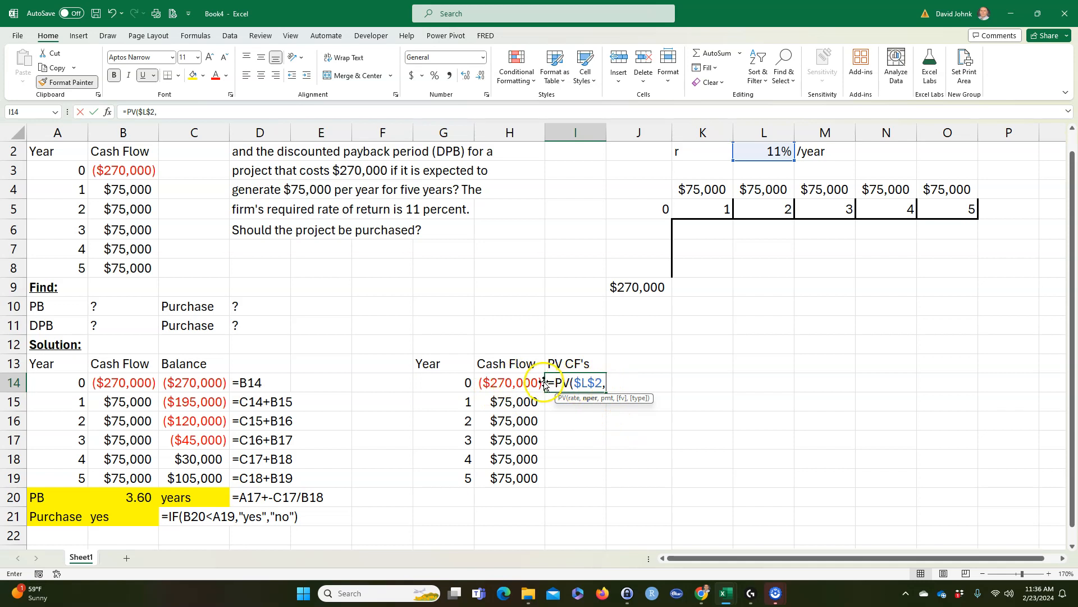
click(453, 383)
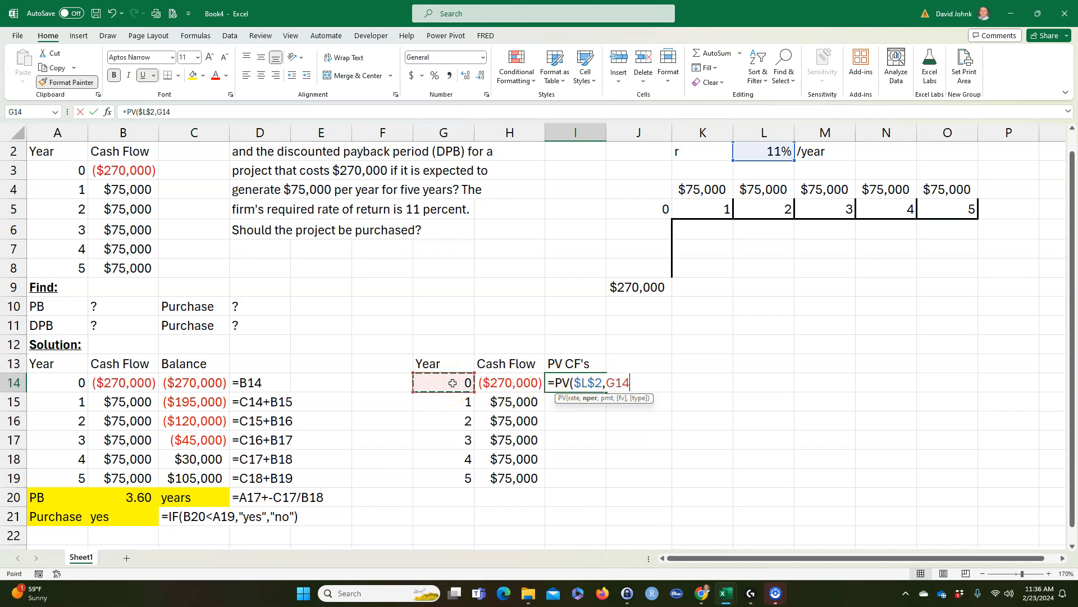
text(,)
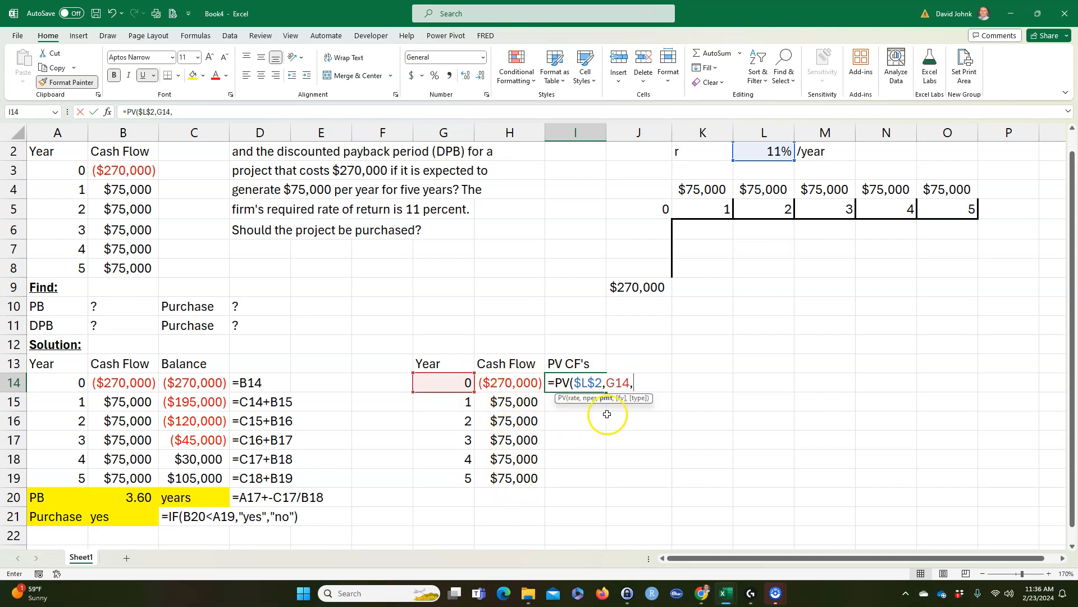
text(,)
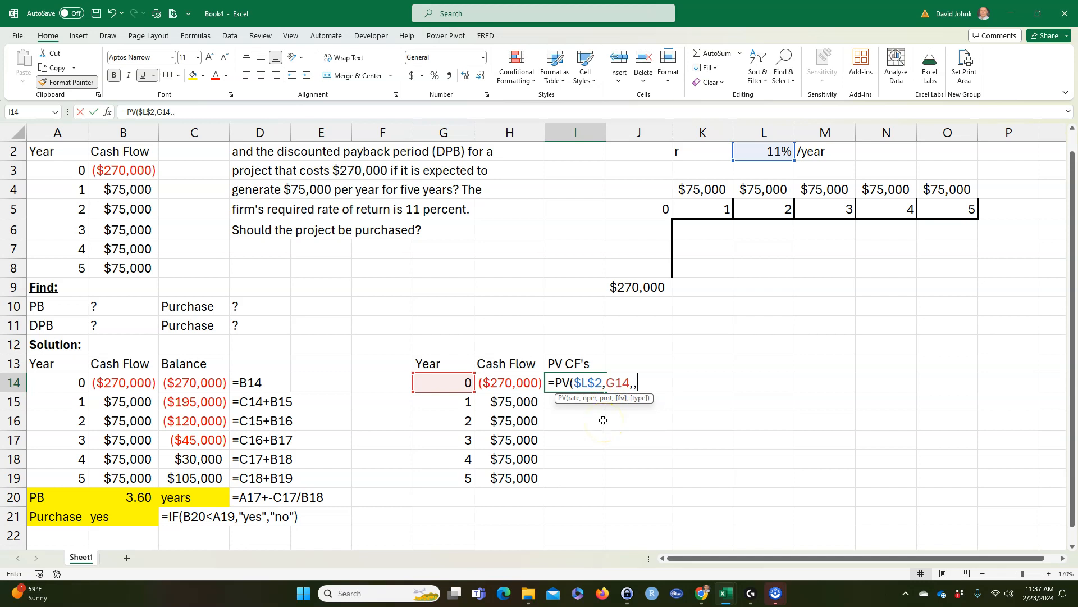
click(513, 383)
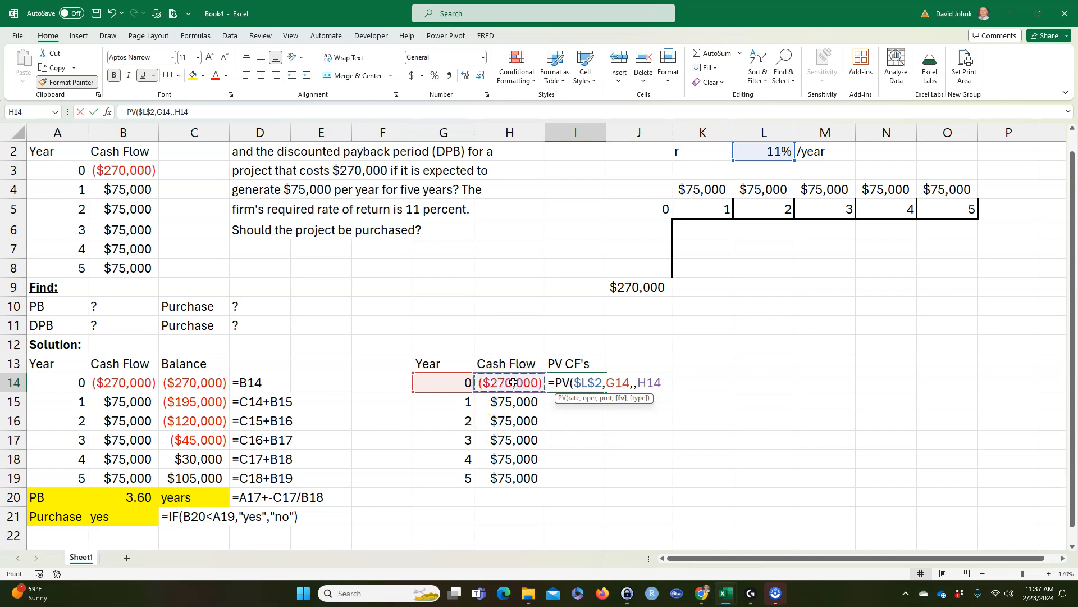
text())
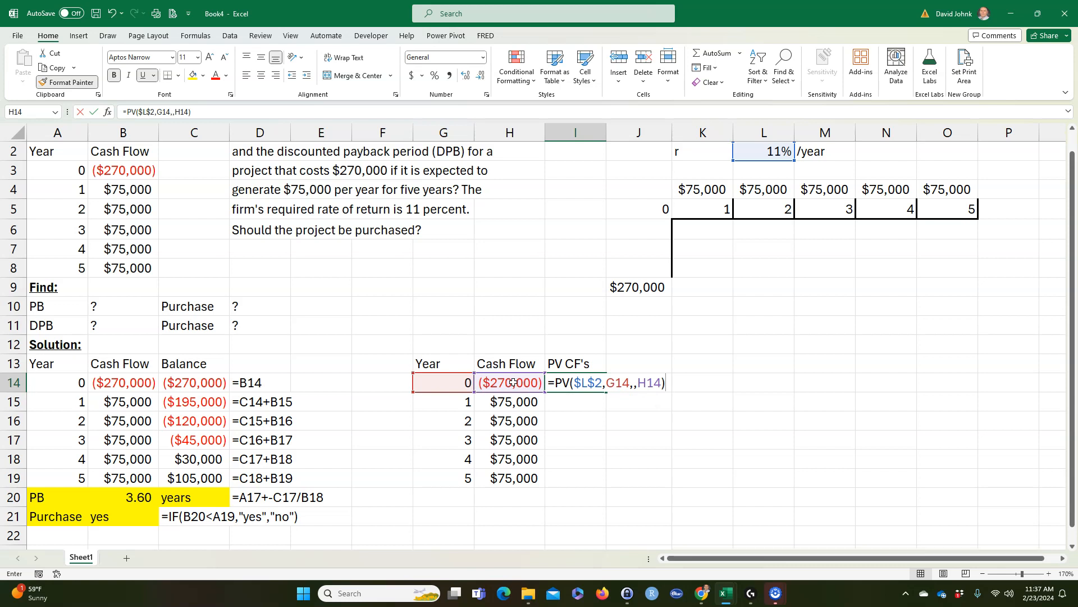
key(Return)
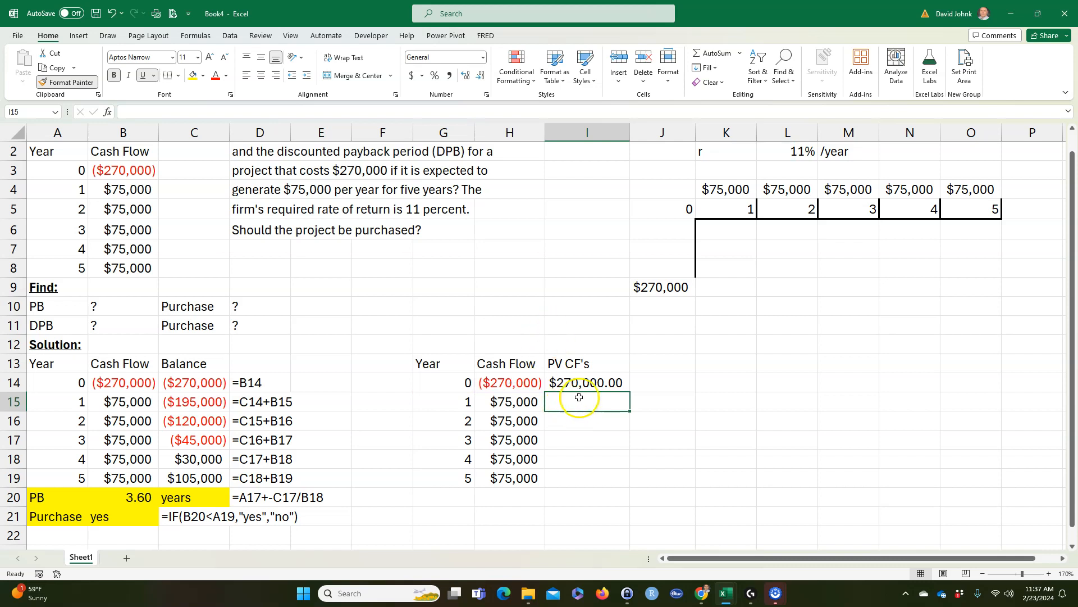
Step: Negate the present value formula in I14 to =-PV($L$2,G14,,H14) and autofit column I
click(568, 383)
click(508, 383)
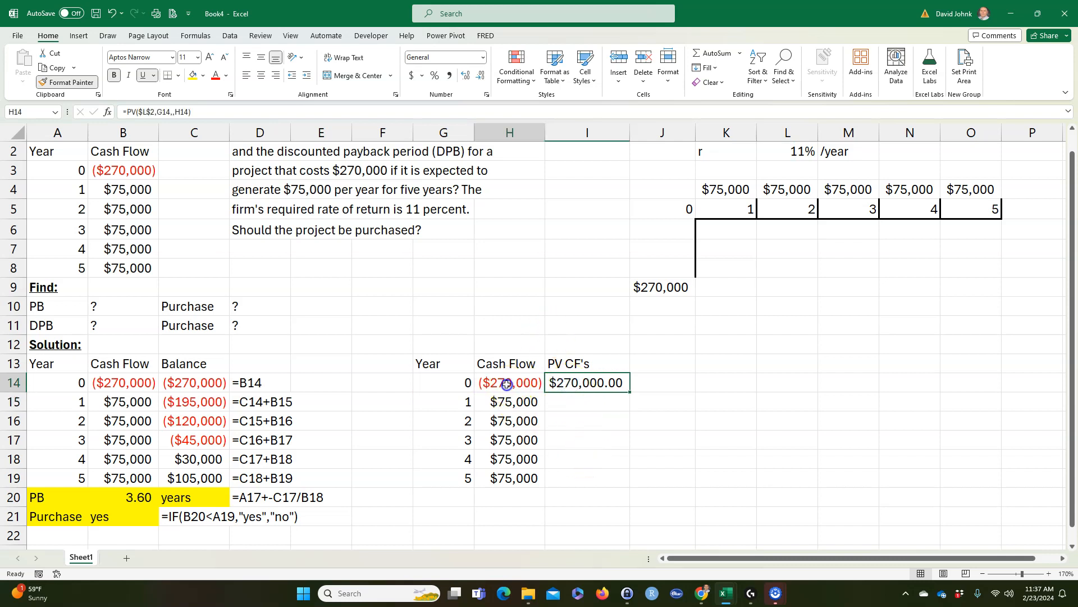
double_click(568, 382)
click(556, 382)
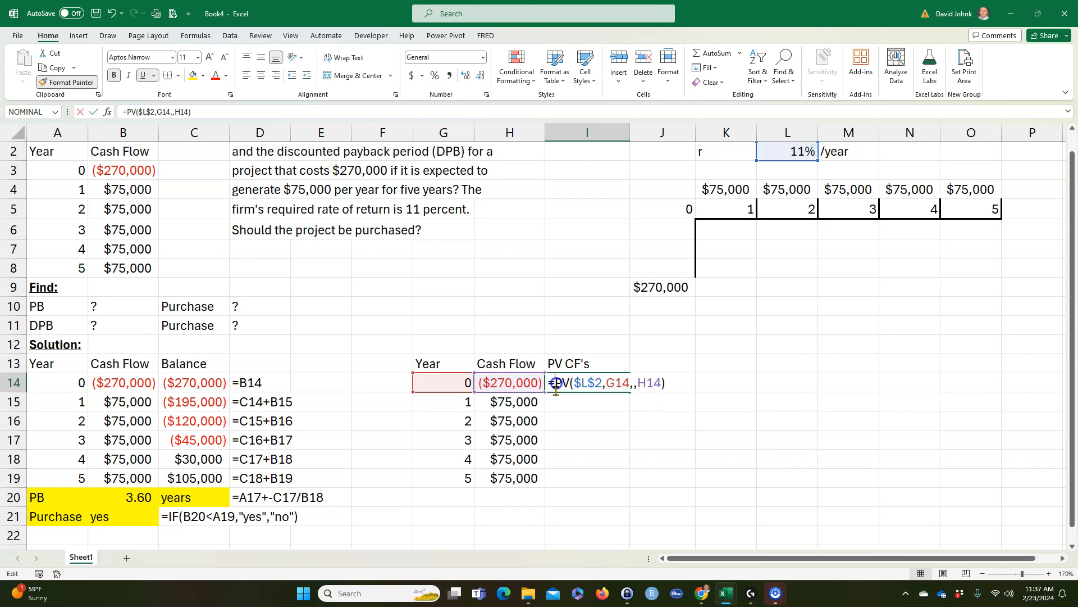
text(-)
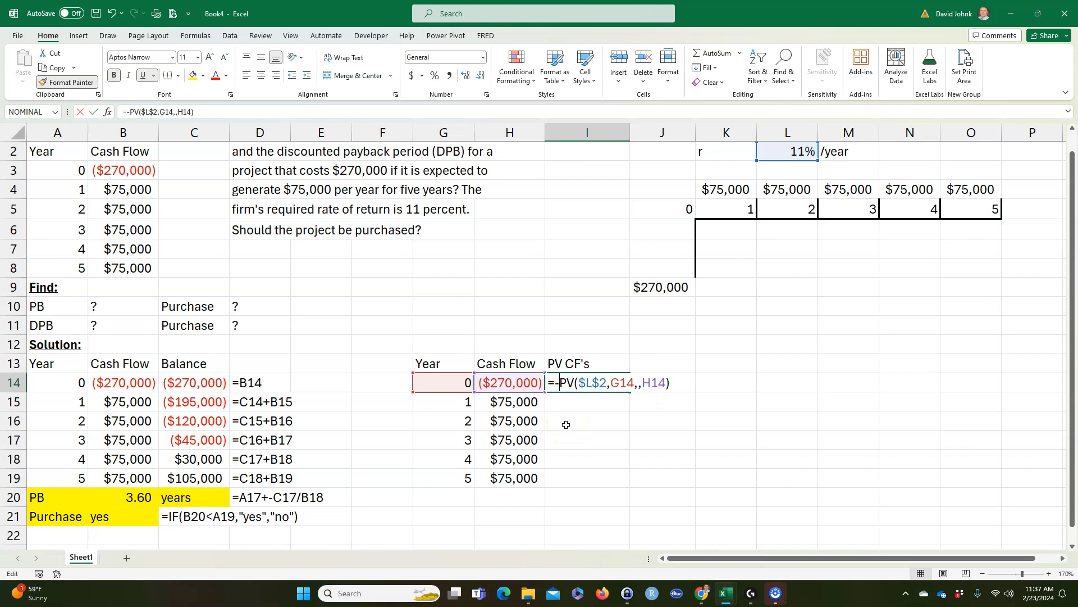
key(Return)
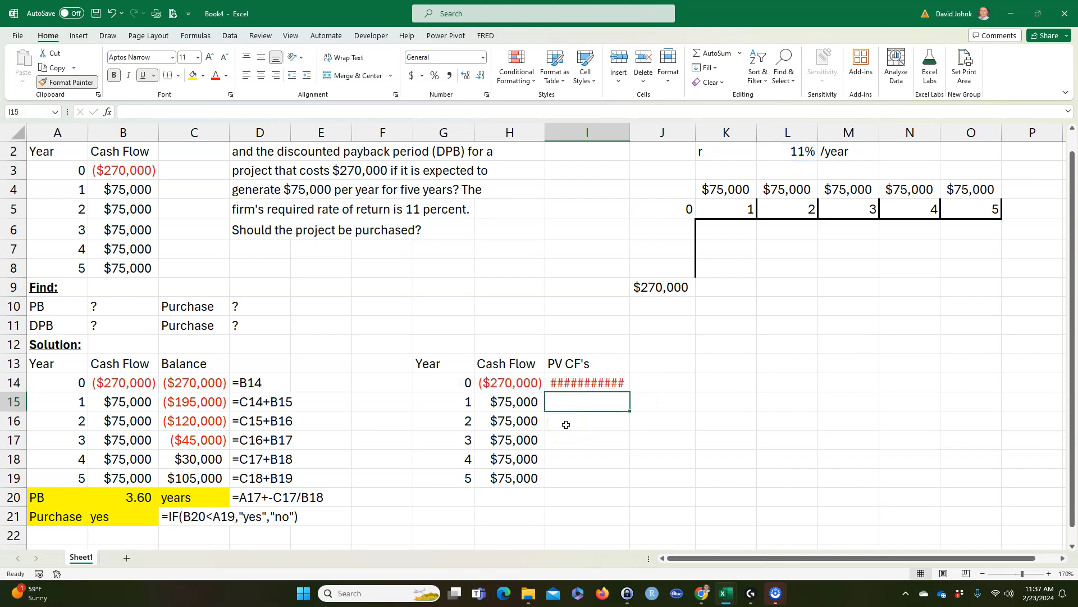
double_click(628, 131)
click(598, 516)
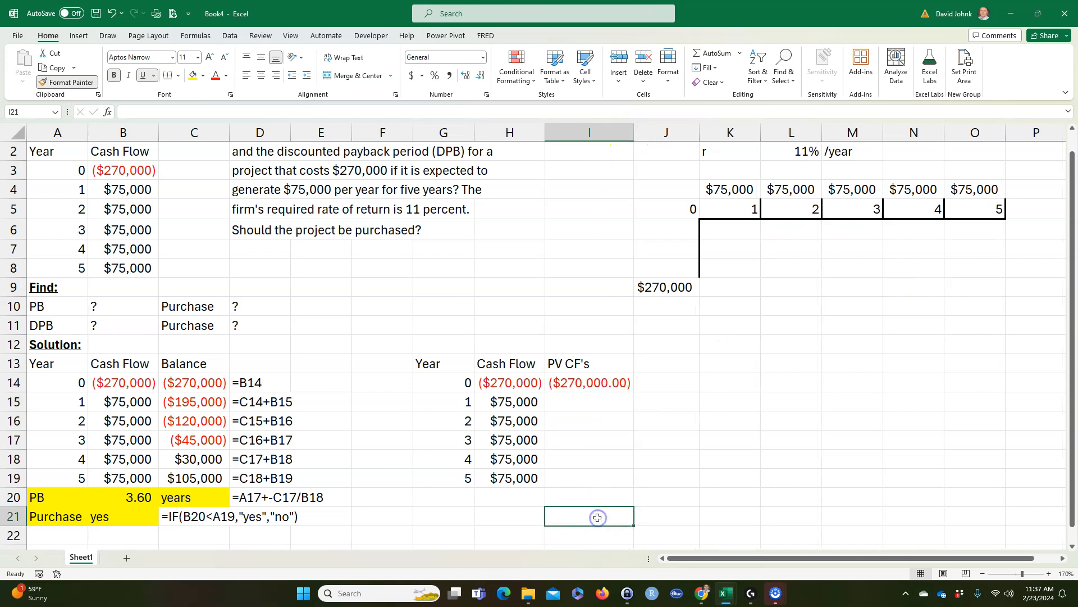
Step: Compare the year 0 cash flow in H14 with its present value in I14
click(587, 385)
click(589, 381)
click(508, 384)
click(466, 386)
click(505, 381)
click(472, 384)
click(493, 382)
click(592, 382)
Step: Show the present value formula of I14 as text in J14 with FORMULATEXT
click(667, 383)
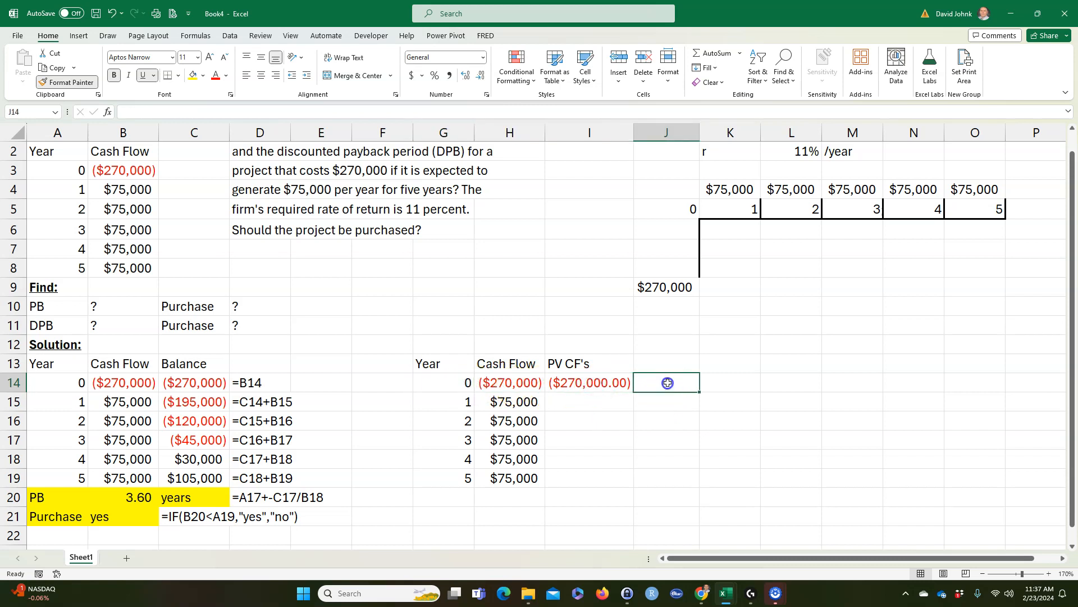
text(=form)
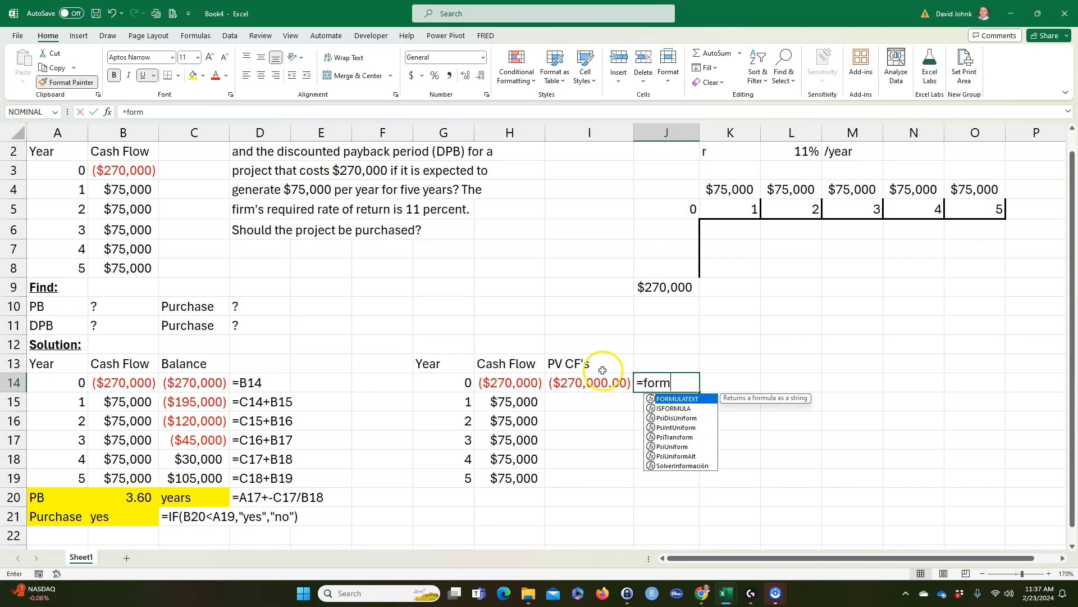
double_click(677, 398)
click(601, 377)
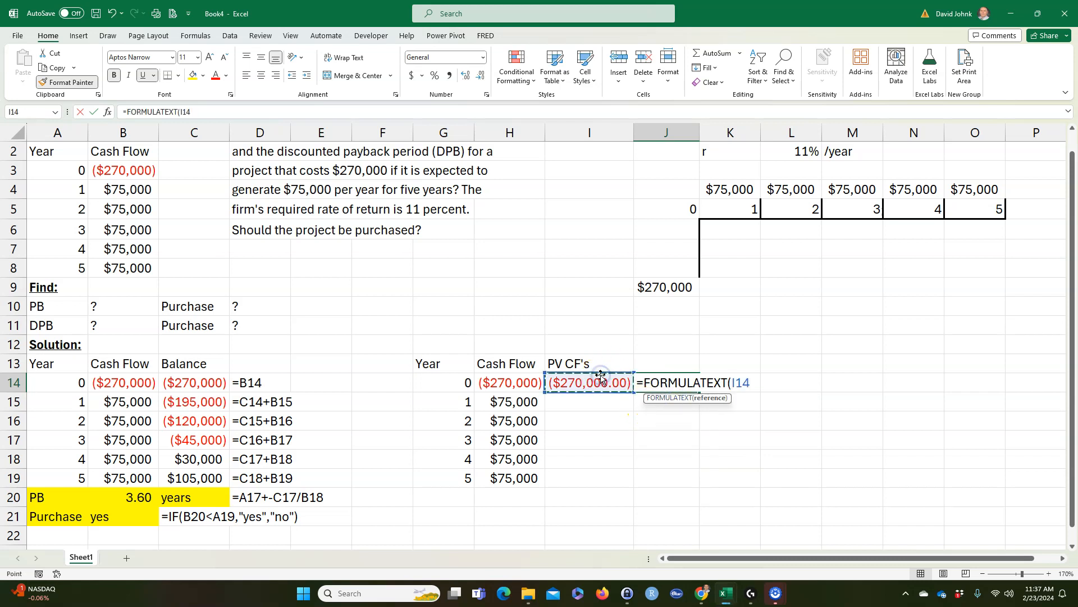
key(Return)
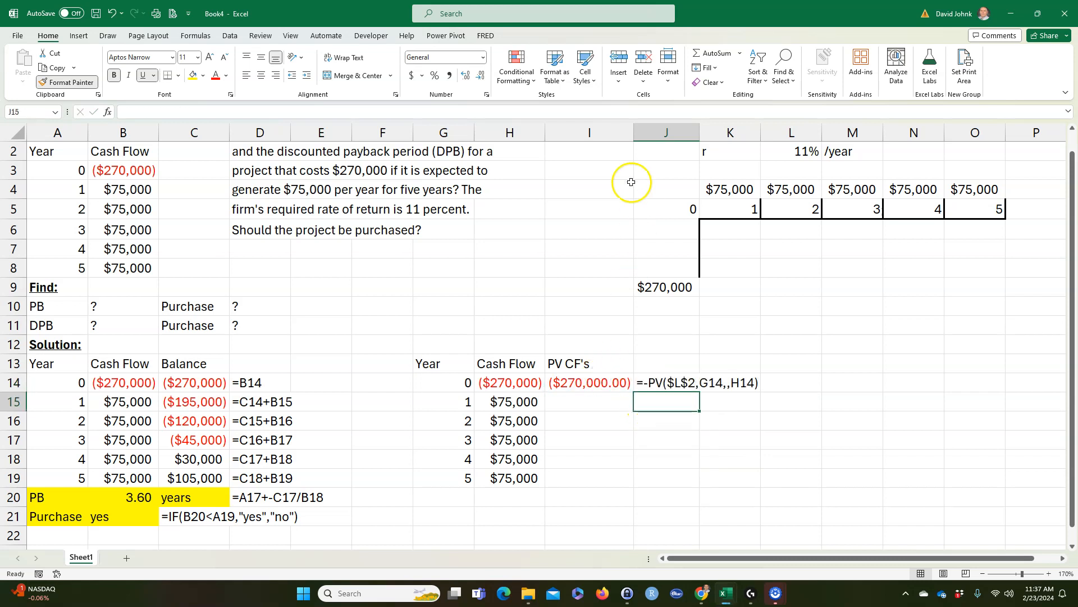
Step: Fill the present value formula from I14 down to I15 and compare the result with the year 1 cash flow
click(595, 383)
drag(630, 396, 628, 413)
click(509, 402)
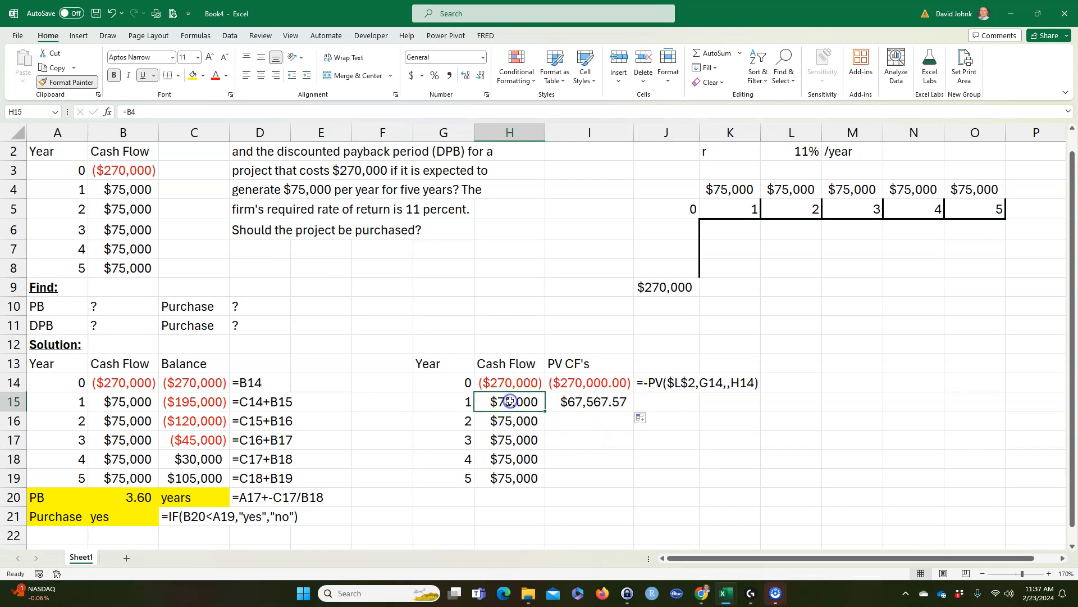
click(586, 402)
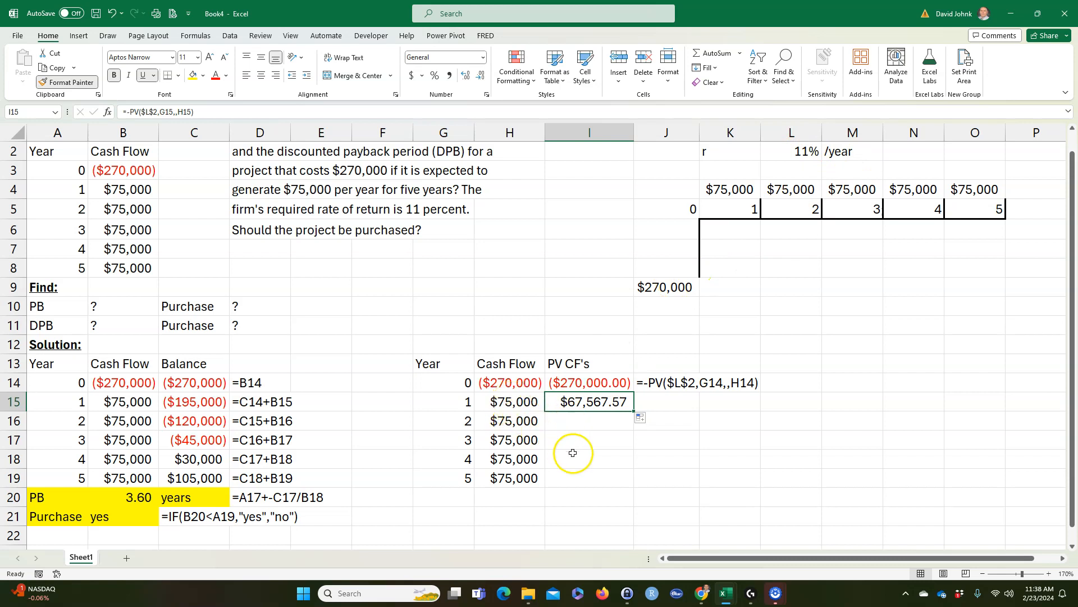
Step: Fill the present value formula from I15 down through I19 and compare the year 5 cash flow with its present value
drag(633, 411, 632, 488)
click(567, 479)
click(502, 483)
click(579, 479)
click(506, 481)
click(579, 480)
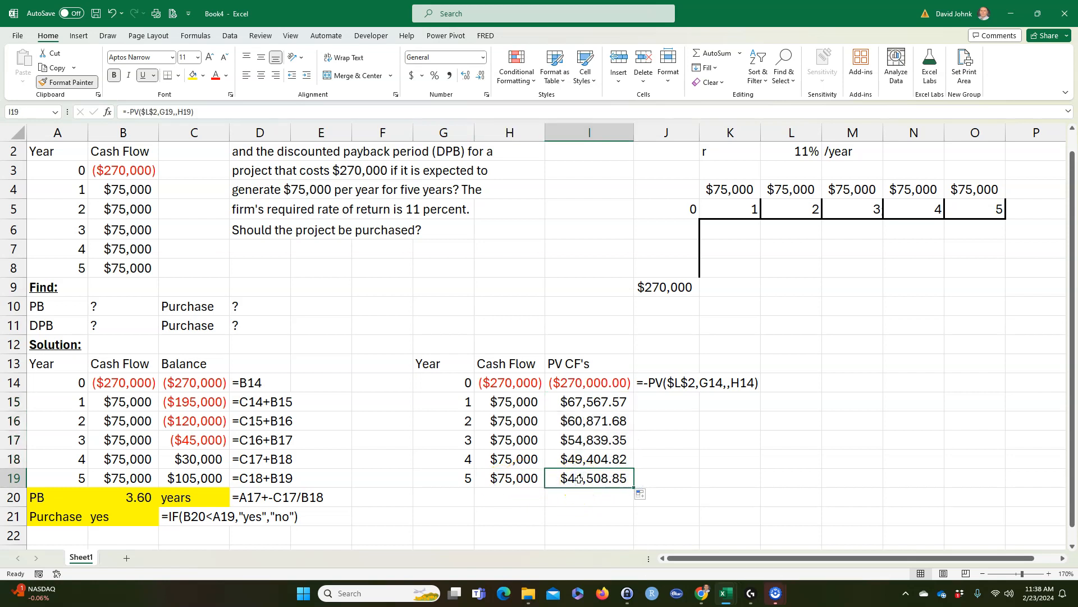
click(508, 480)
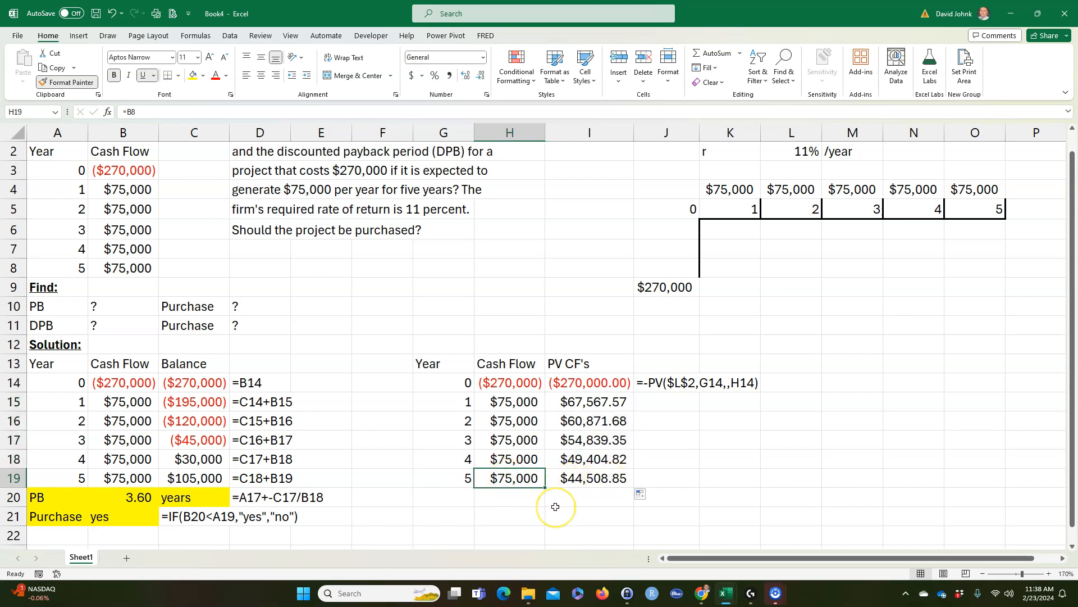
click(496, 382)
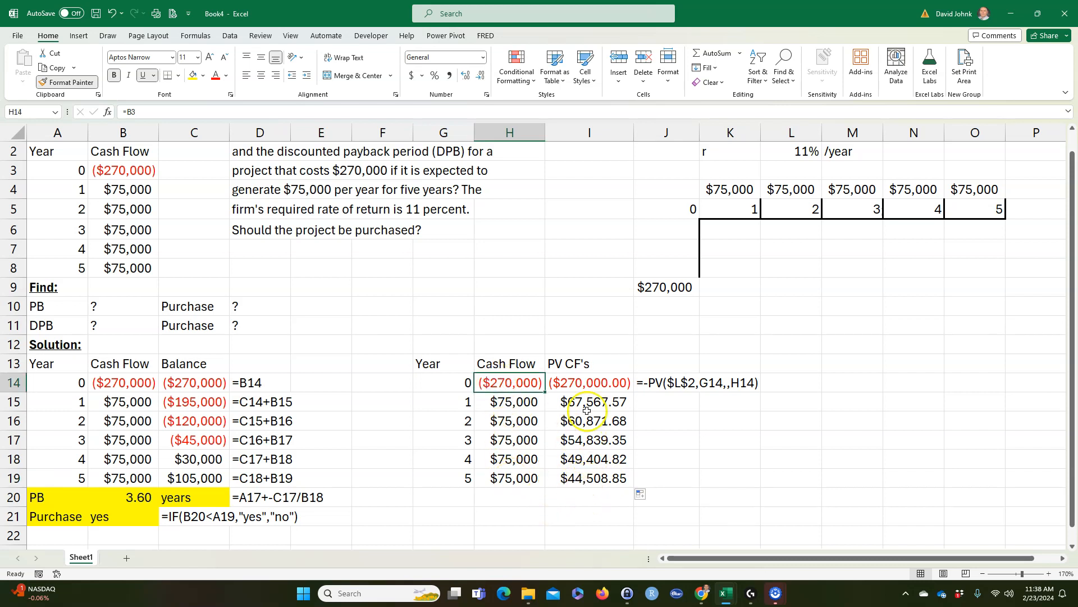
Step: Fill the formula text in J14 down through J19 and widen column J to fit it
click(653, 383)
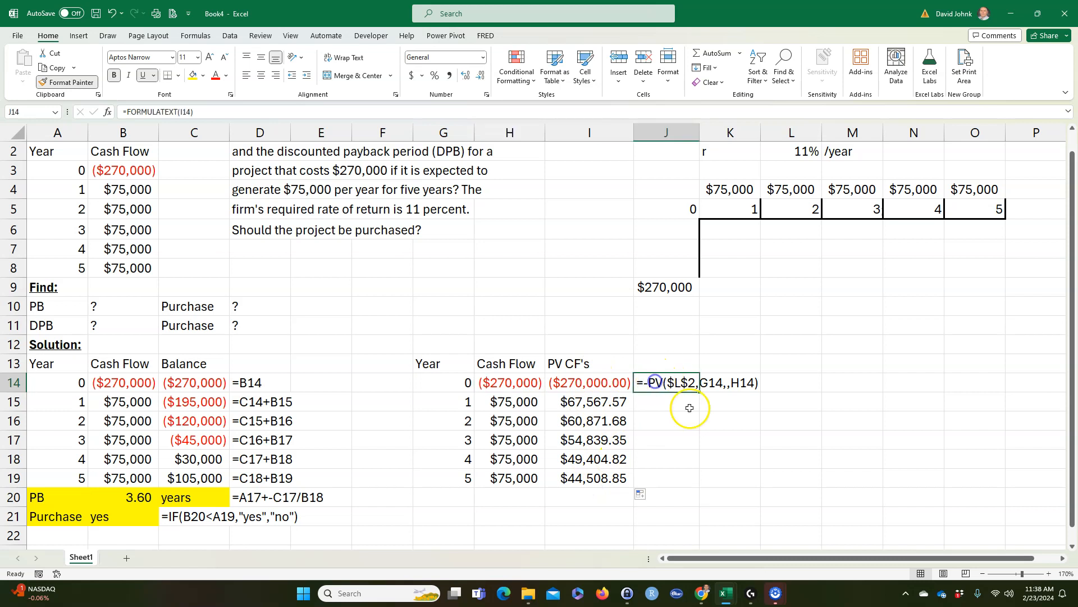
drag(701, 393, 700, 484)
drag(699, 144, 764, 135)
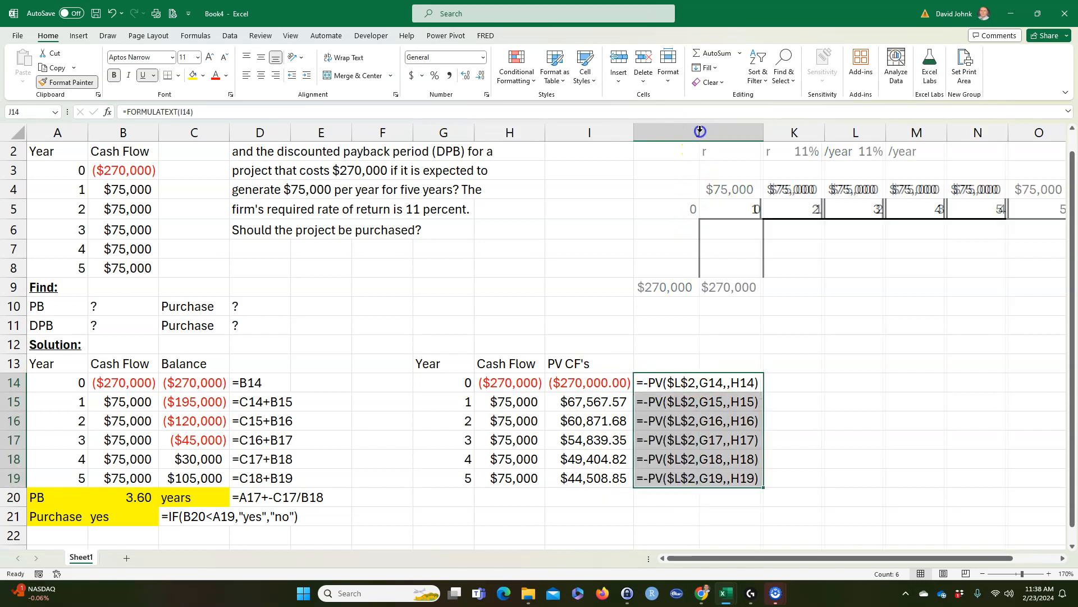
Step: Add the heading "Balance" in K13 and link the year 0 balance in K14 with =I14
click(796, 366)
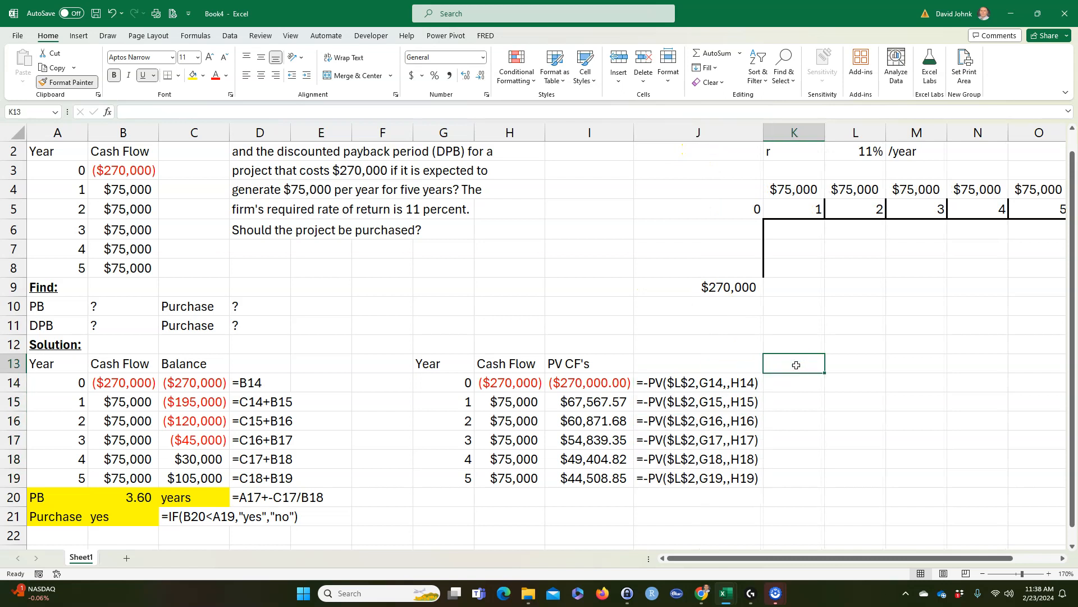
key(Return)
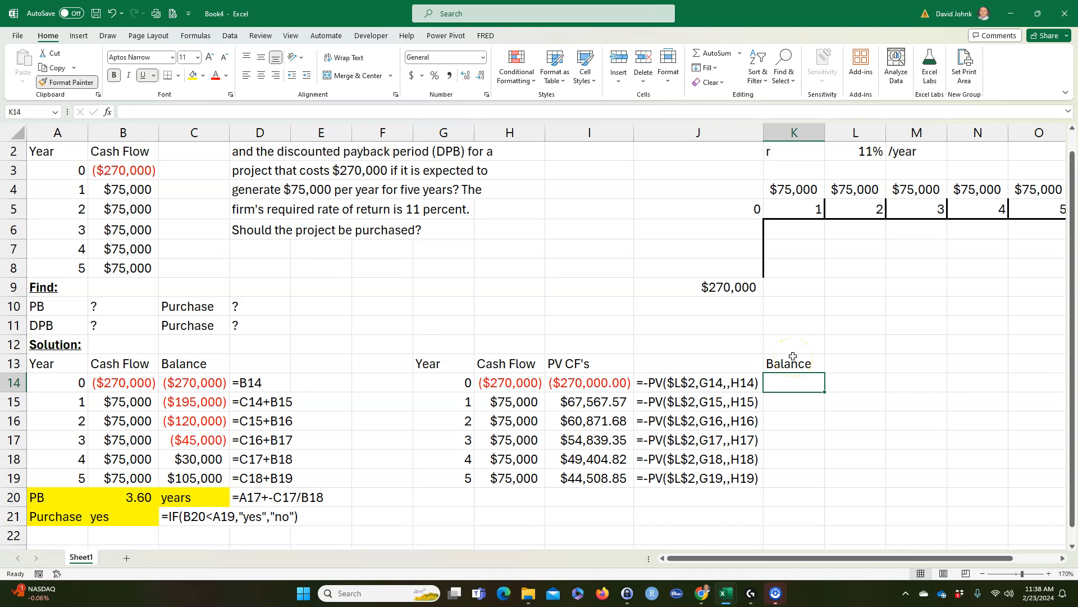
text(=)
click(596, 382)
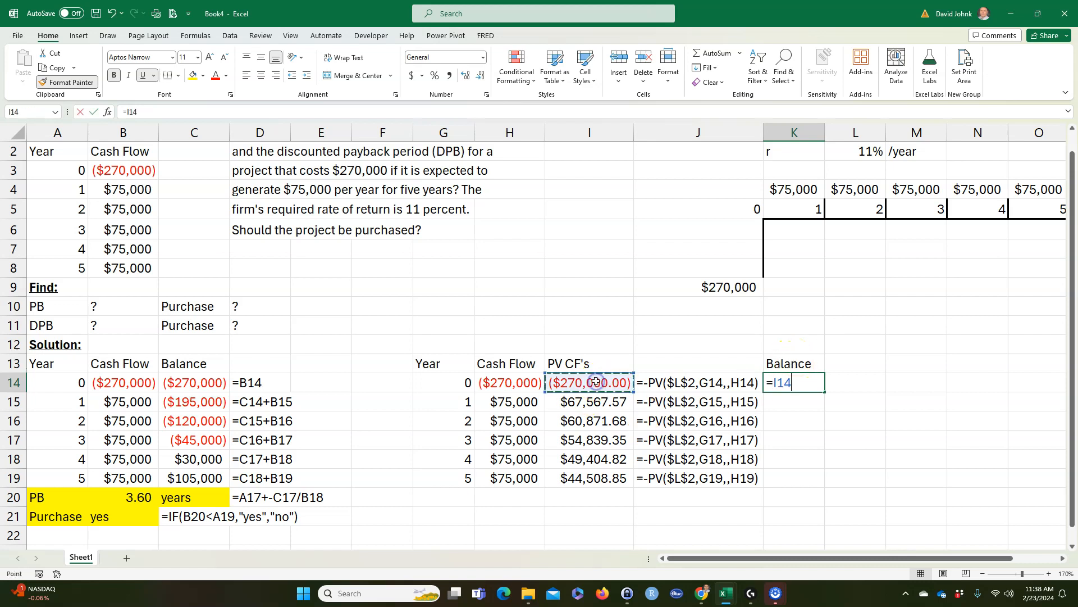
key(Return)
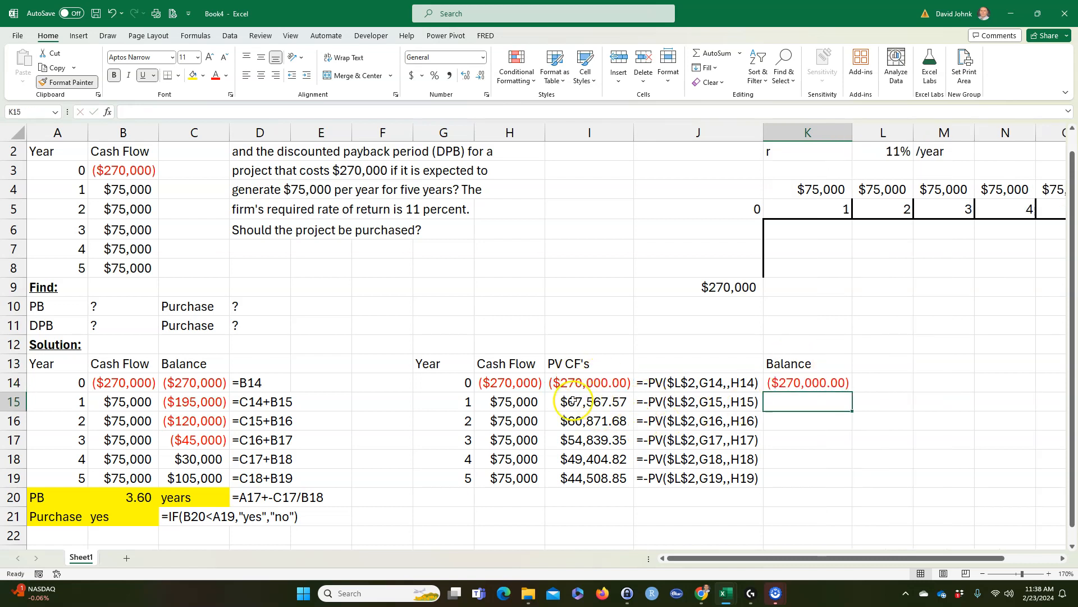
Step: Enter the running discounted balance =K14+I15 in K15 and fill it down through K19
click(510, 402)
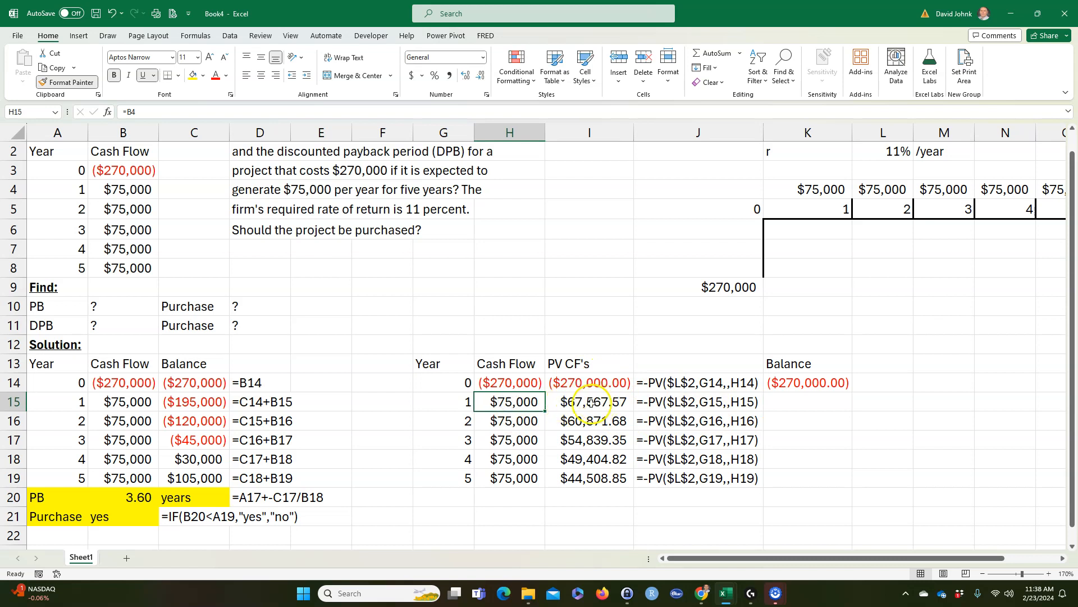
click(591, 402)
click(791, 404)
text(=)
click(792, 382)
text(+)
click(598, 399)
key(Return)
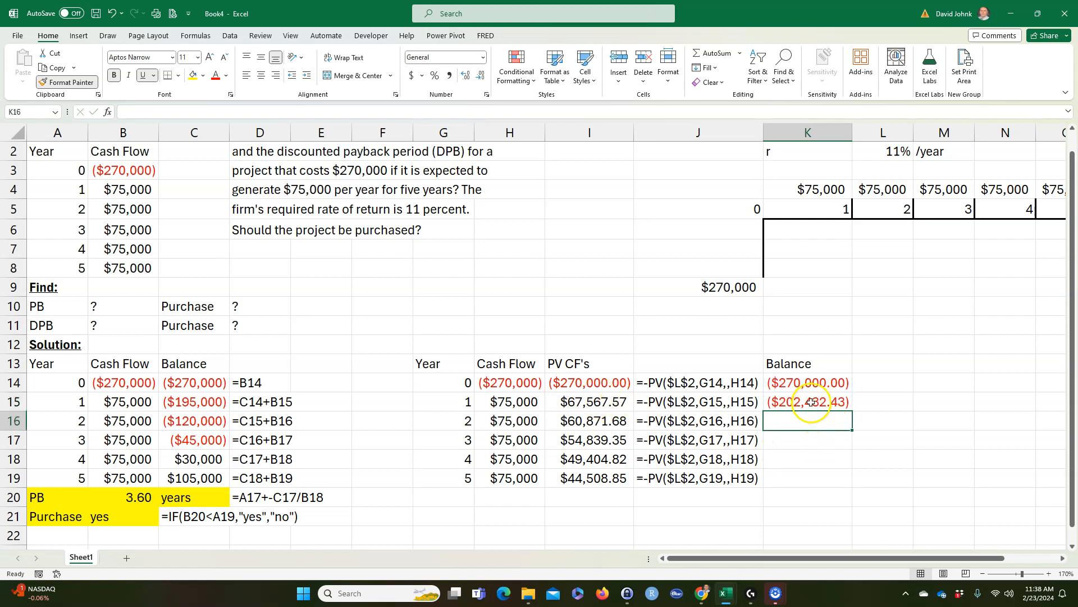
click(811, 403)
drag(852, 411, 837, 486)
Step: Copy the formula text cells J14:J19 to L14:L19 to display the Balance column's formulas
drag(699, 383, 697, 474)
right_click(691, 452)
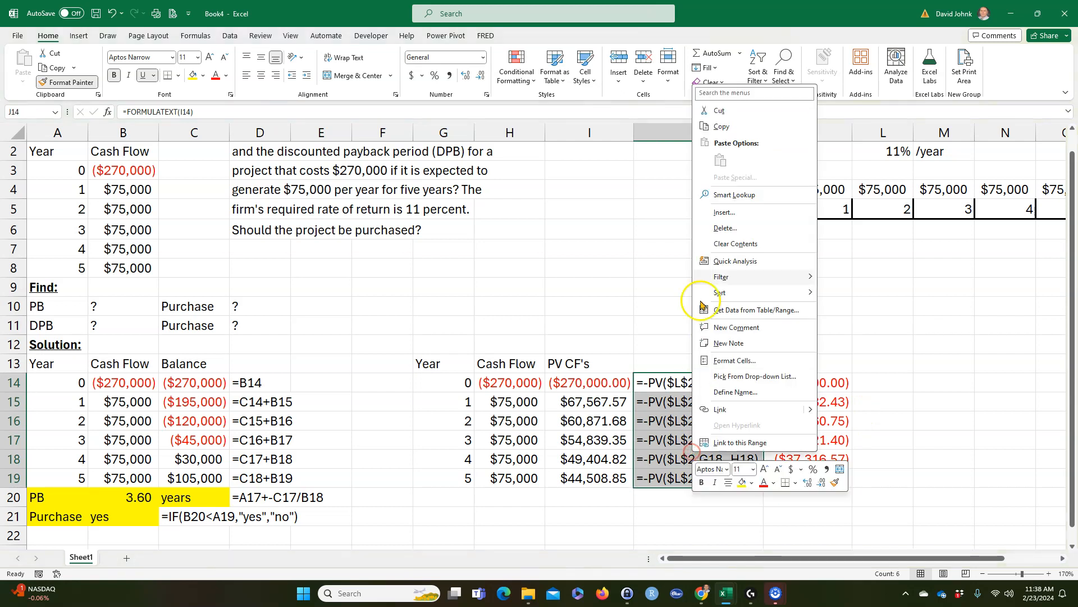
click(722, 126)
click(867, 377)
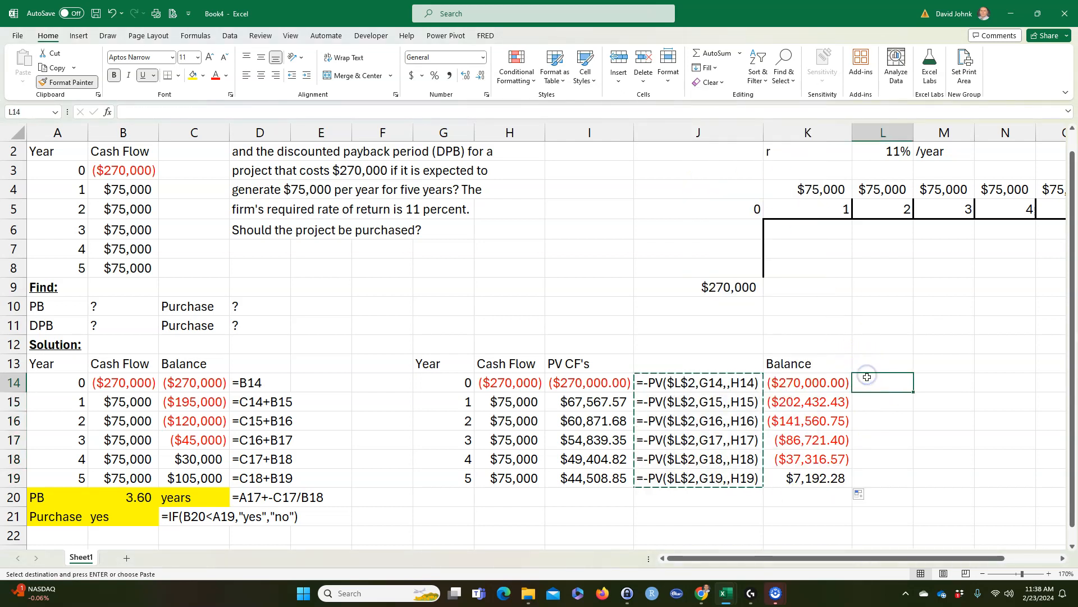
right_click(867, 377)
click(962, 430)
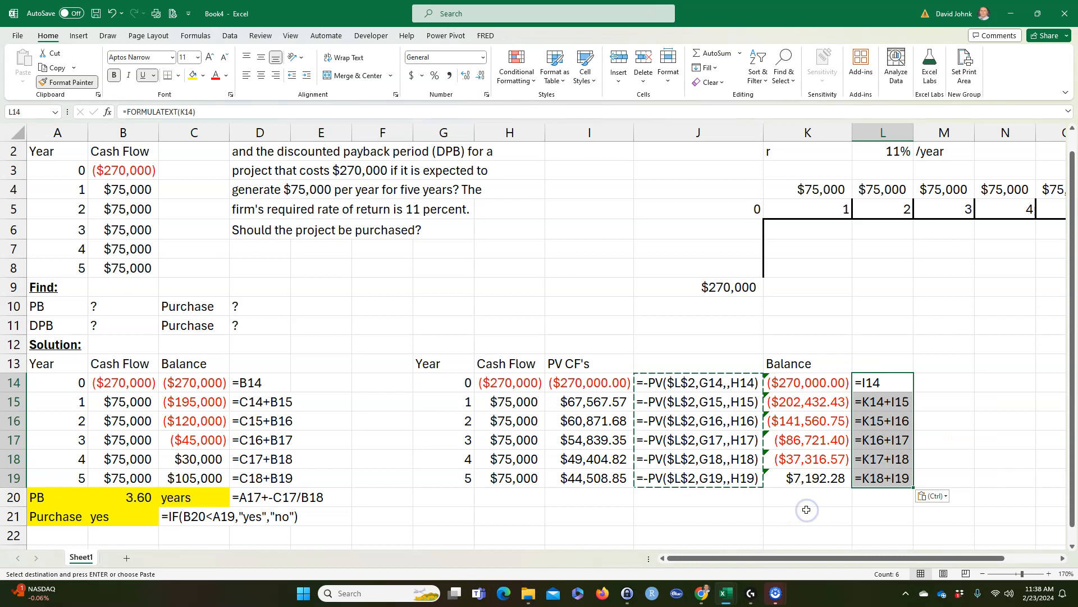
Step: Examine between which years the simple balance in column C and the discounted balance in column K turn positive
drag(191, 441, 191, 455)
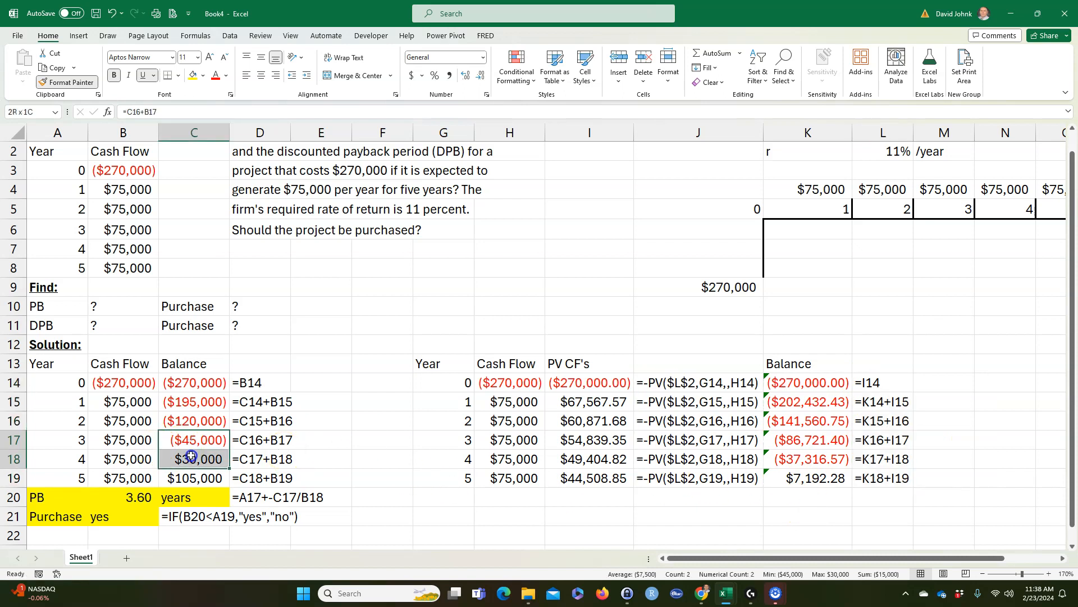
drag(803, 459, 803, 472)
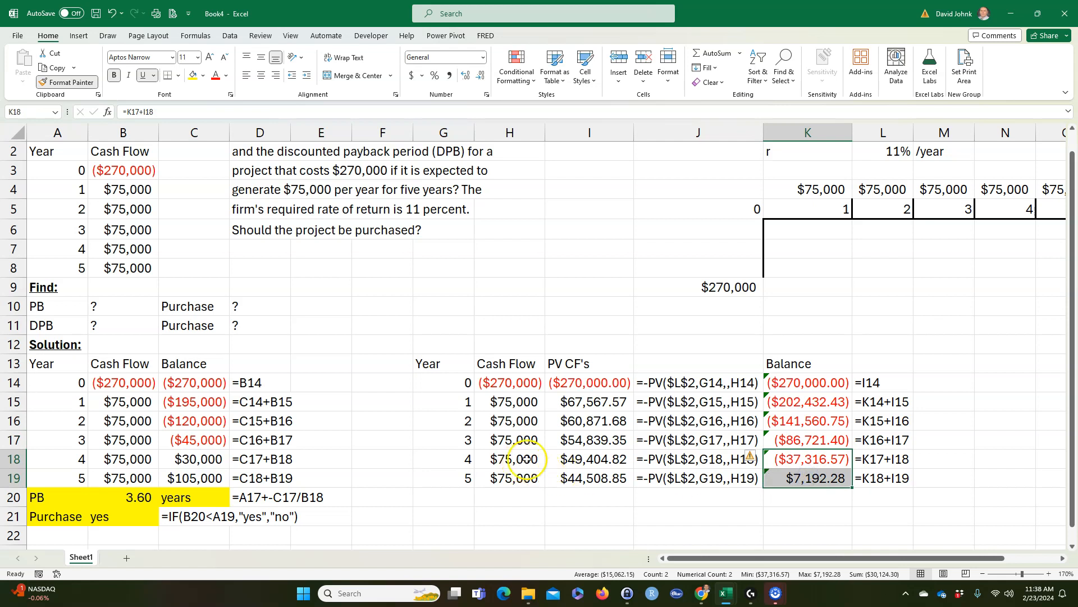
click(453, 454)
click(803, 459)
click(452, 461)
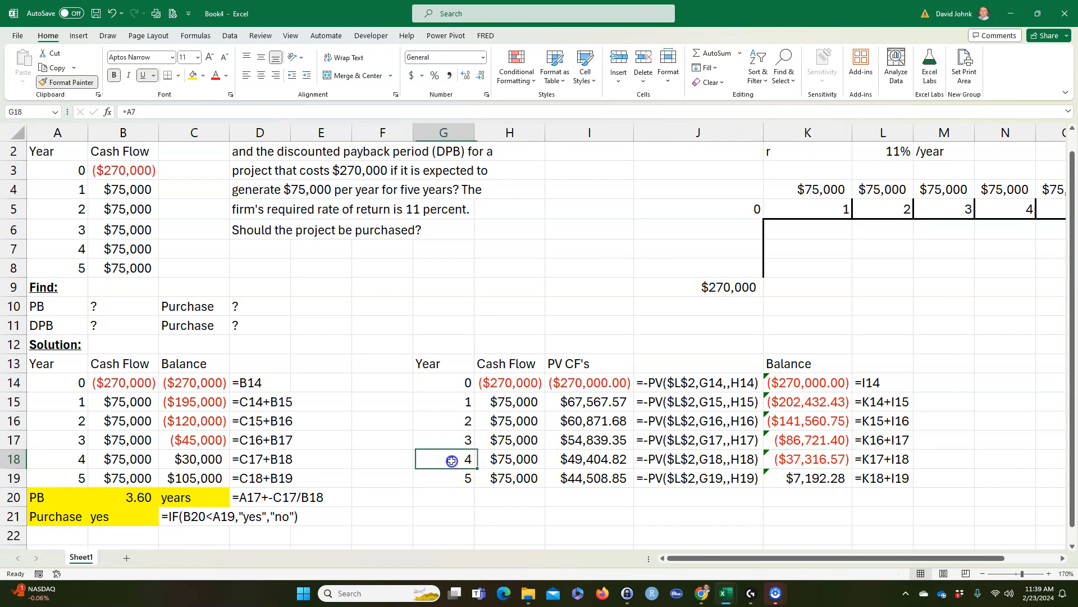
click(805, 461)
click(802, 479)
click(452, 479)
click(782, 482)
click(452, 479)
click(785, 480)
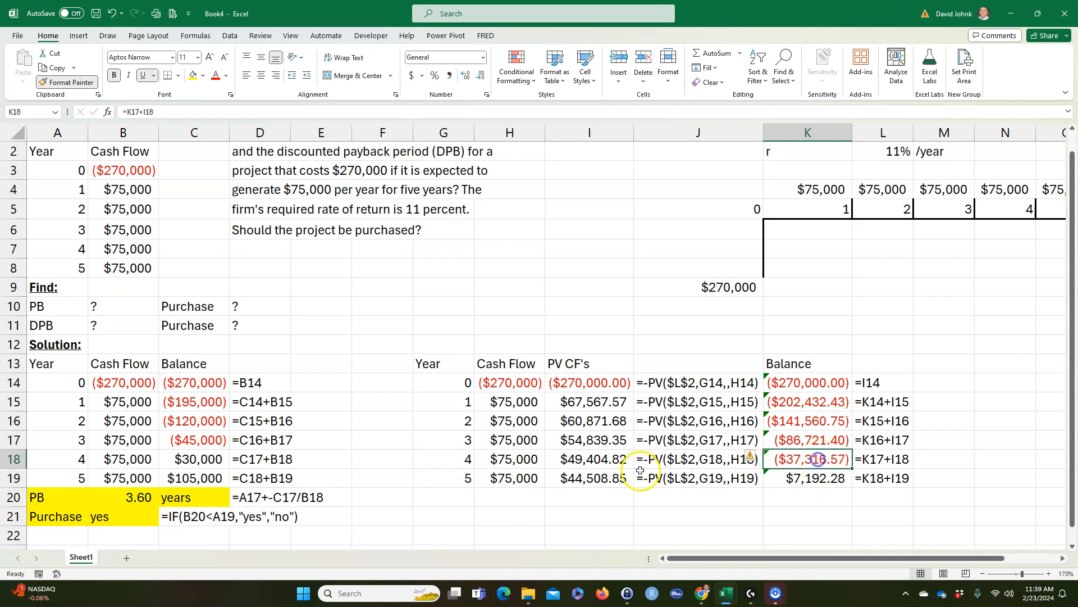
click(573, 478)
Step: Label H20 "DPB" and calculate the discounted payback period in I20 with =G18+-K18/I19
click(509, 495)
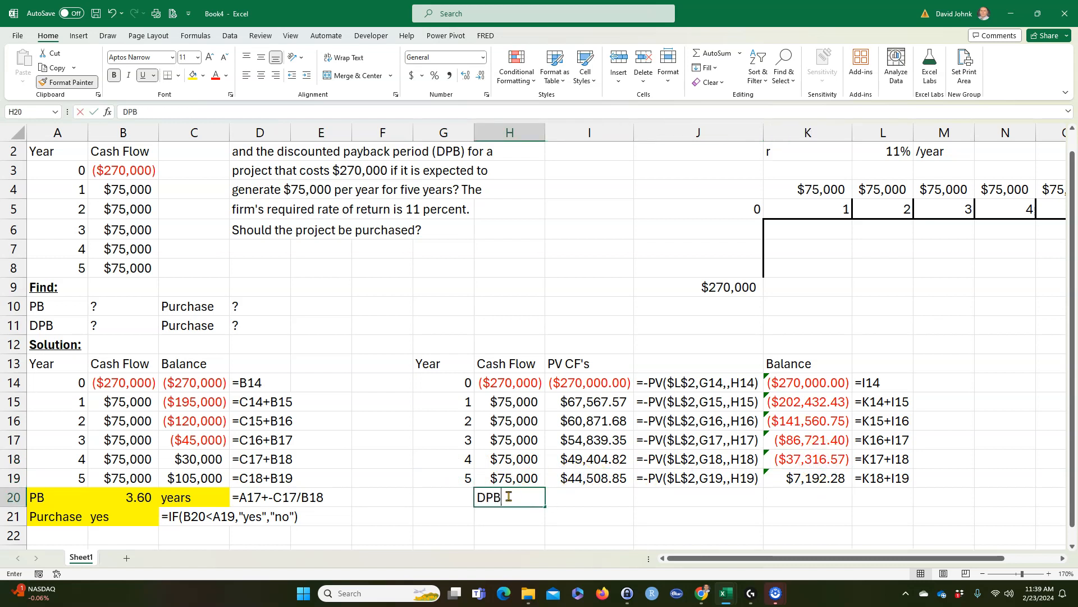
key(Tab)
text(=)
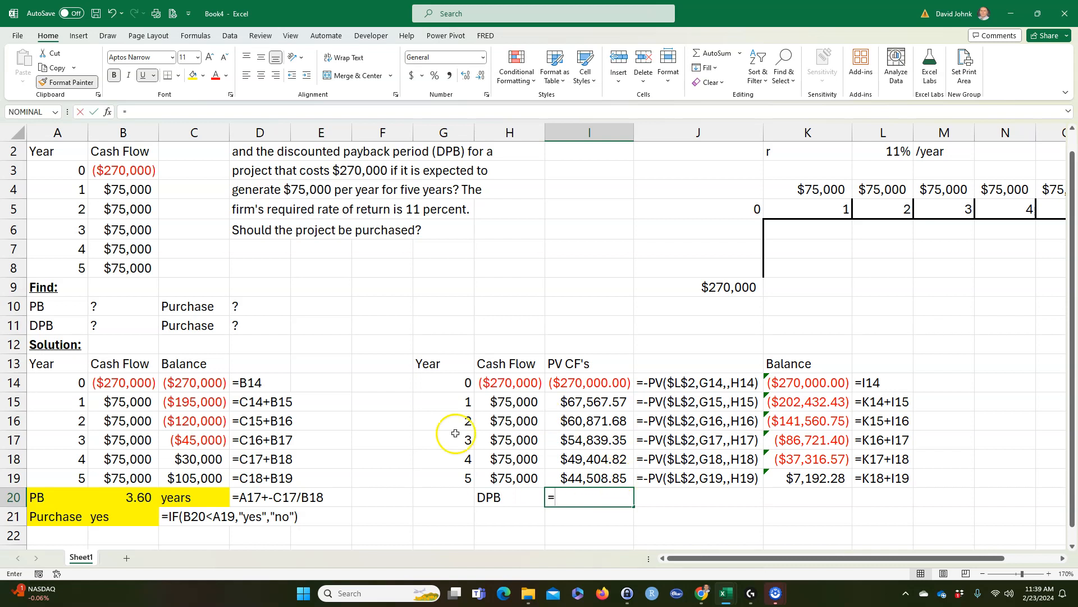
click(443, 464)
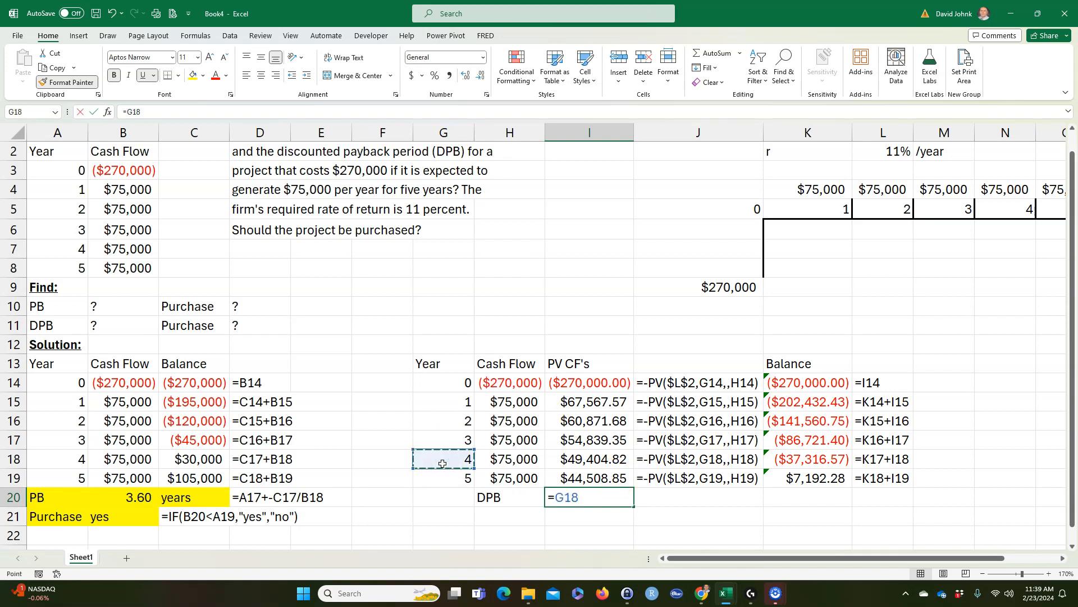
click(802, 460)
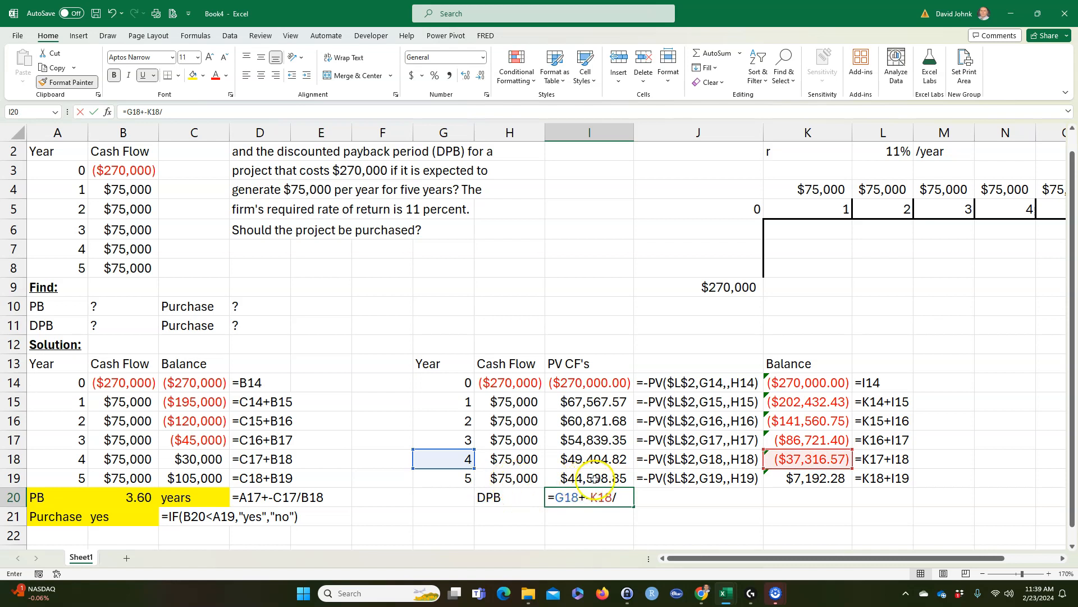
click(595, 479)
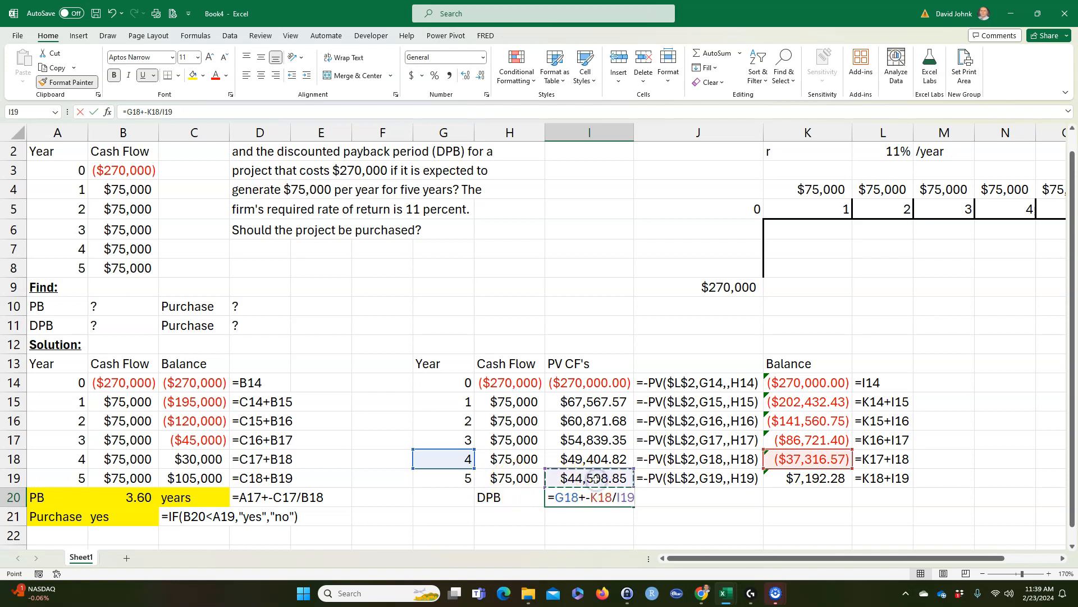
key(Return)
click(583, 500)
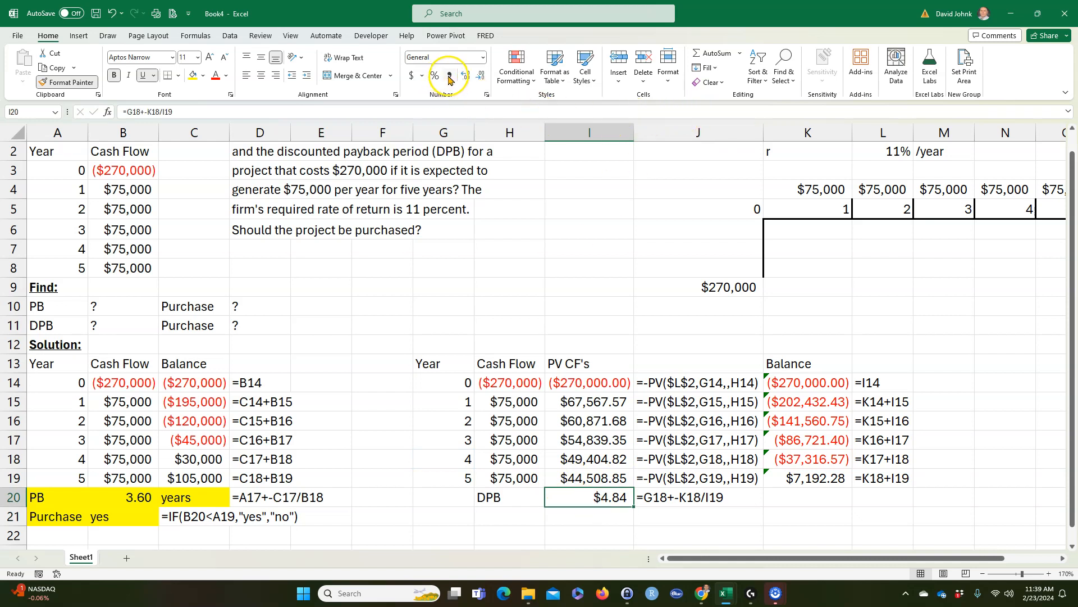
Step: Move the DPB formula text from J20 to K20 and enter the unit "years" in J20
click(646, 500)
drag(732, 508, 797, 507)
click(660, 495)
text(yea)
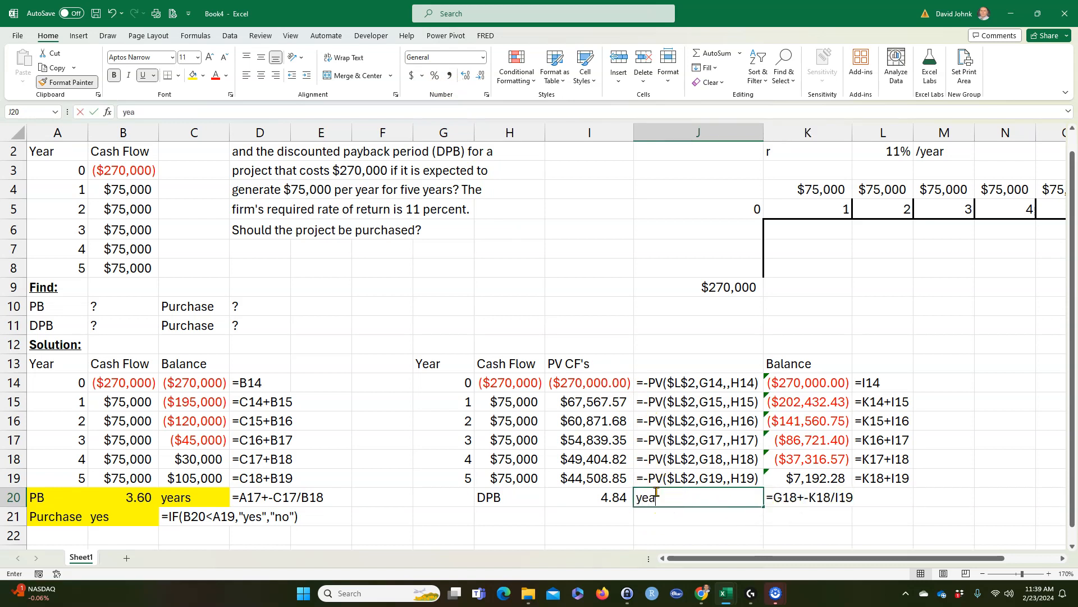
text(rs)
key(Return)
Step: Highlight the discounted payback result in H20:J20 with yellow fill
drag(508, 497, 666, 497)
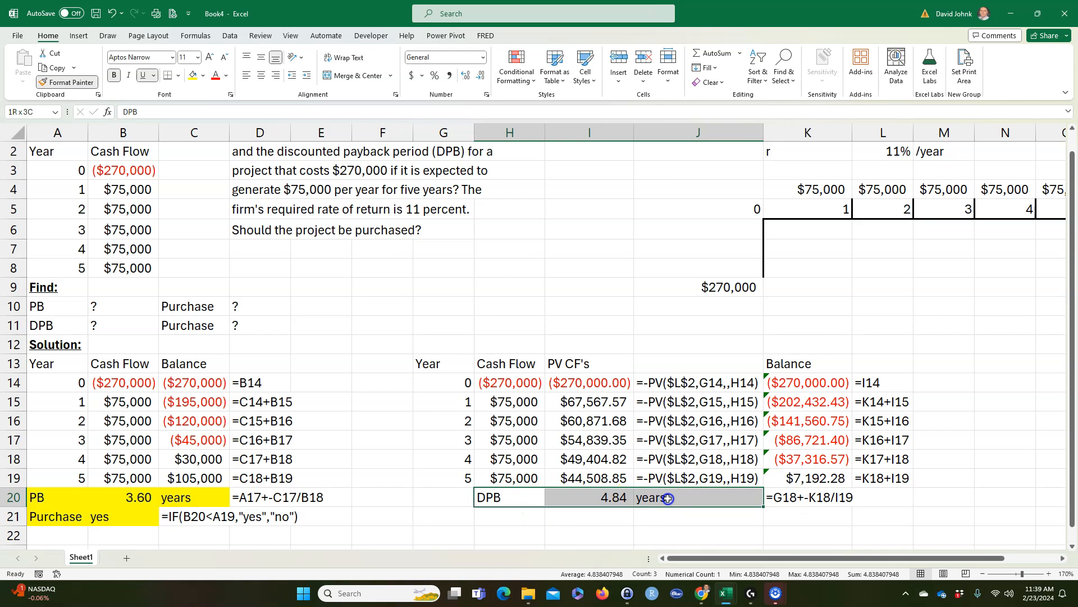
click(191, 75)
click(355, 377)
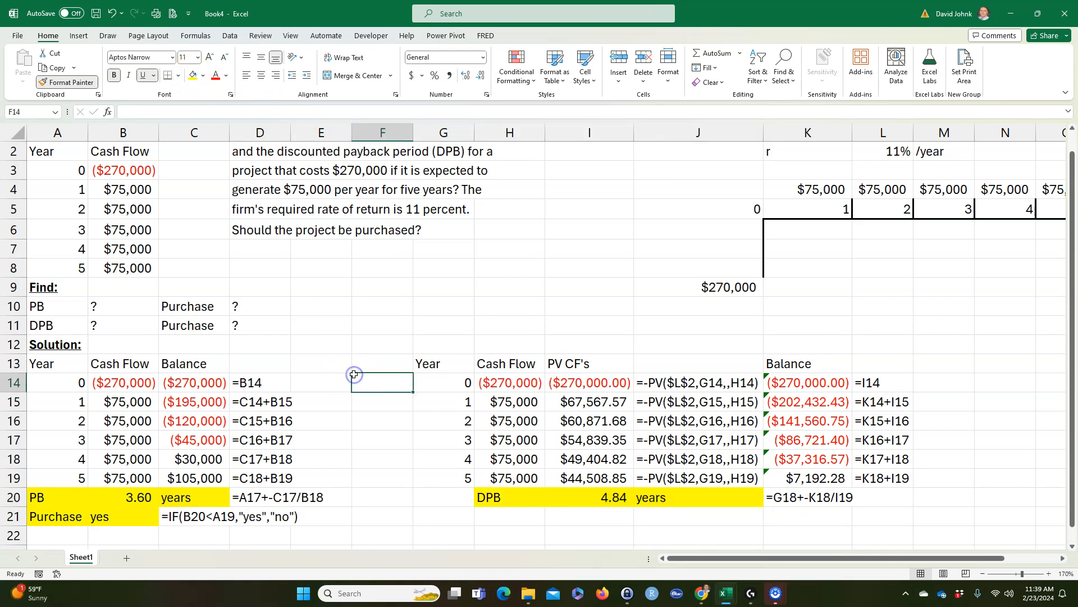
Step: Copy the purchase decision cells A21:D21 to the row below the DPB result, starting at H21
click(48, 521)
drag(48, 521, 260, 519)
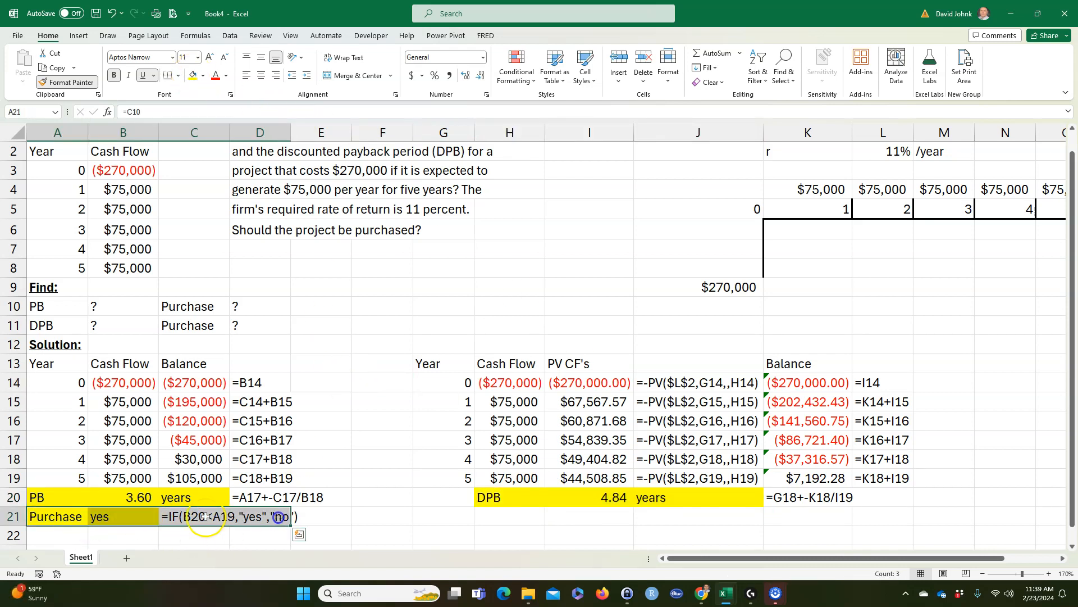
right_click(63, 522)
click(92, 194)
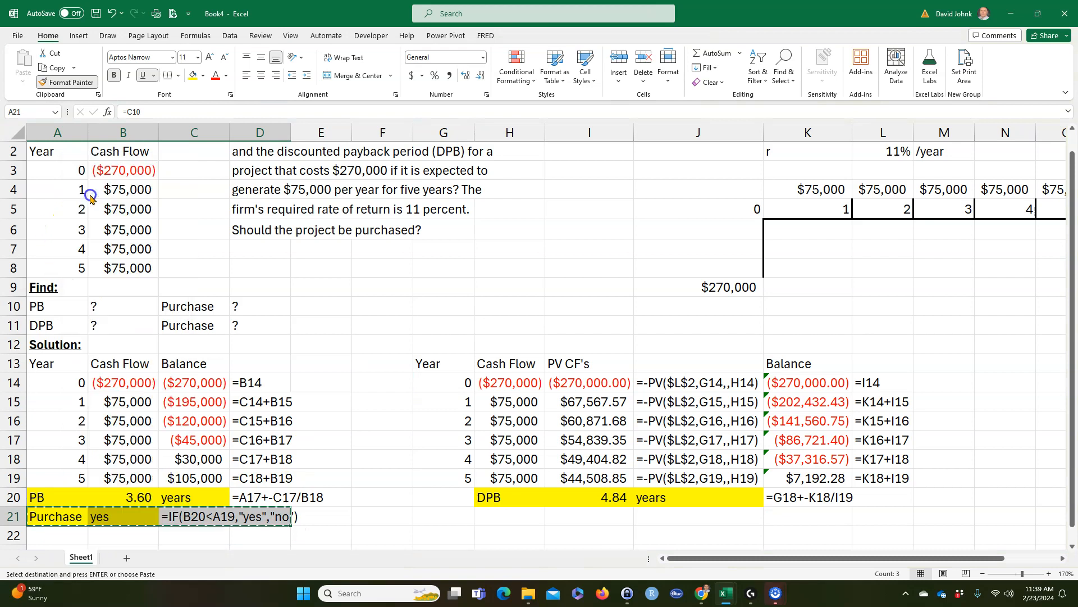
click(489, 511)
key(ctrl+v)
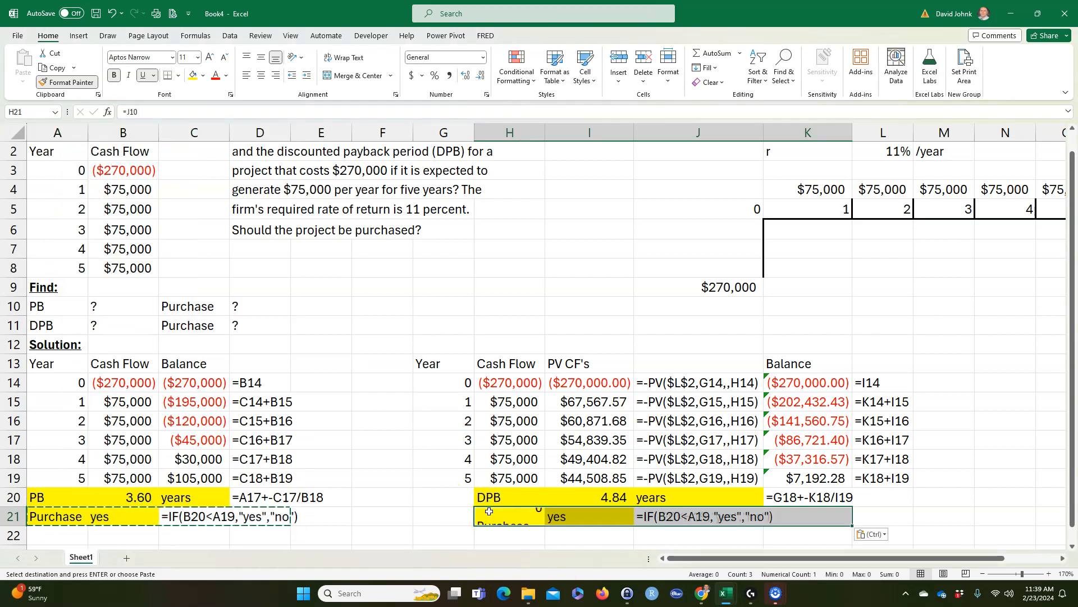
Step: Correct the decision formula in I21 to =IF(I20<G19,"yes","no") and replace the label in H21 with "Purchase"
double_click(571, 516)
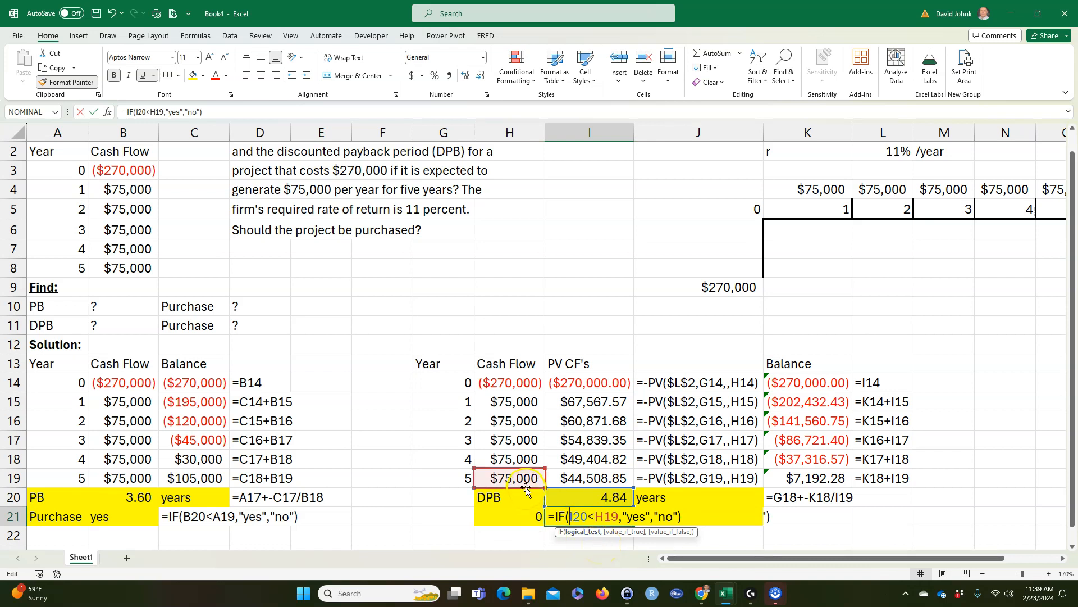
drag(474, 484, 414, 484)
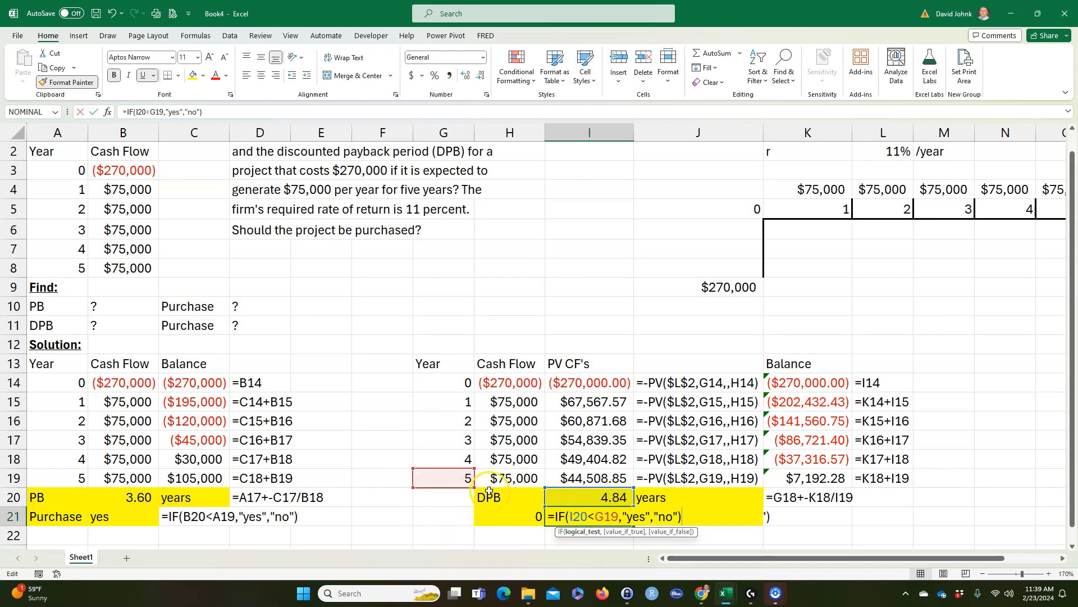
key(Return)
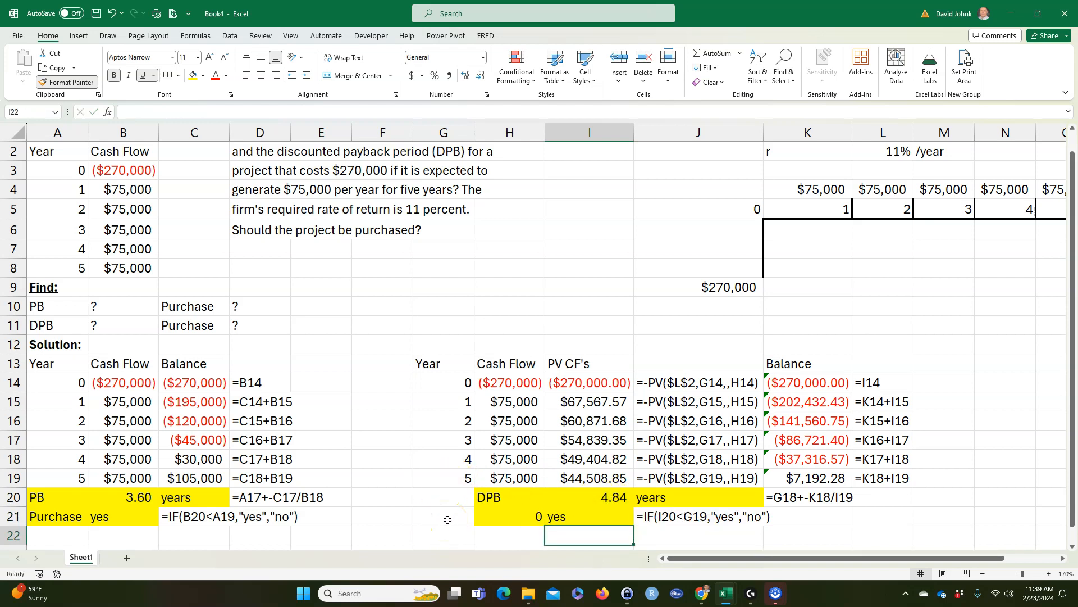
click(500, 520)
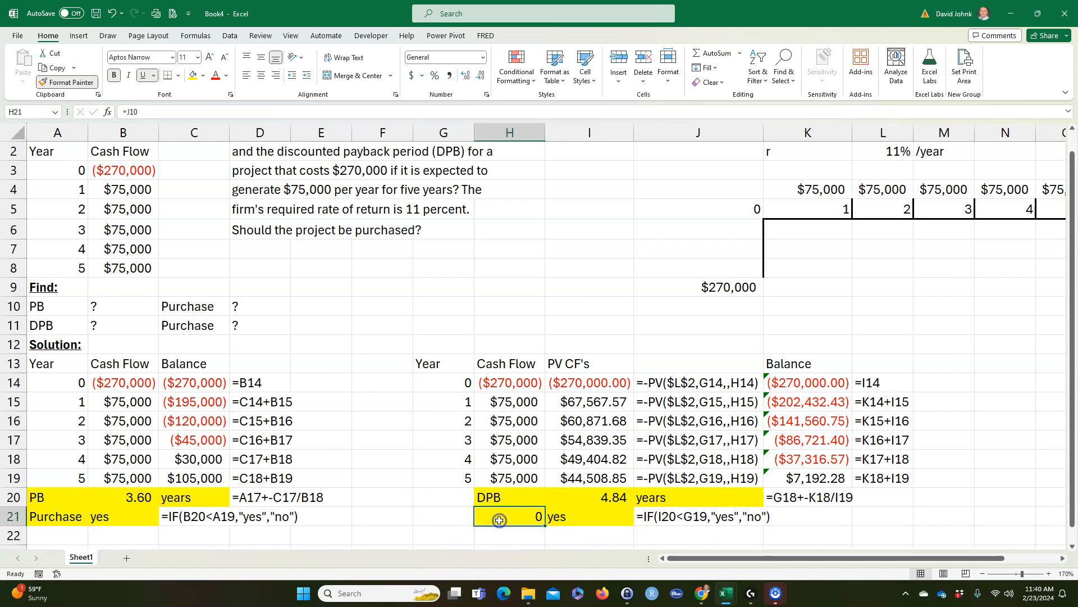
text(Purchase)
key(Return)
Step: Review the payback and discounted payback tables, comparing the cash flows with their present values and the required return in L2
click(464, 439)
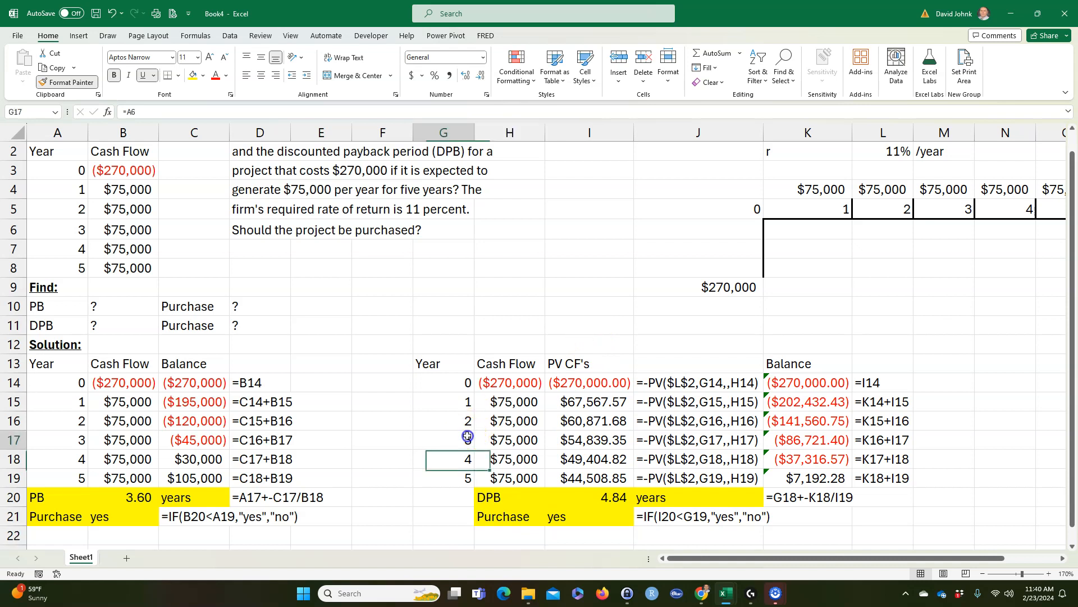
scroll(342, 359, up, 1)
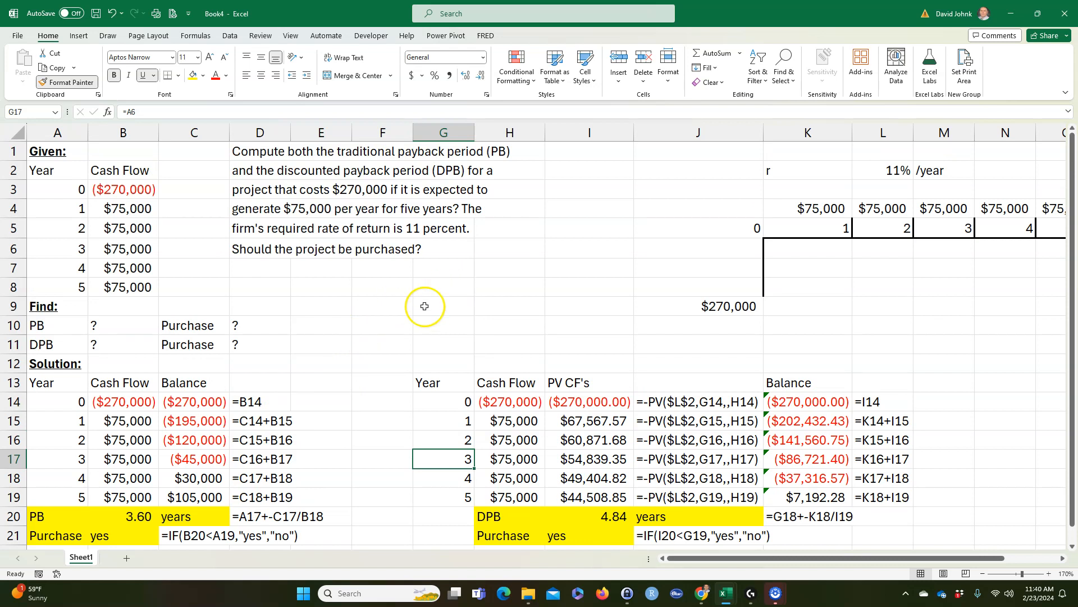
scroll(404, 310, down, 2)
drag(56, 344, 298, 500)
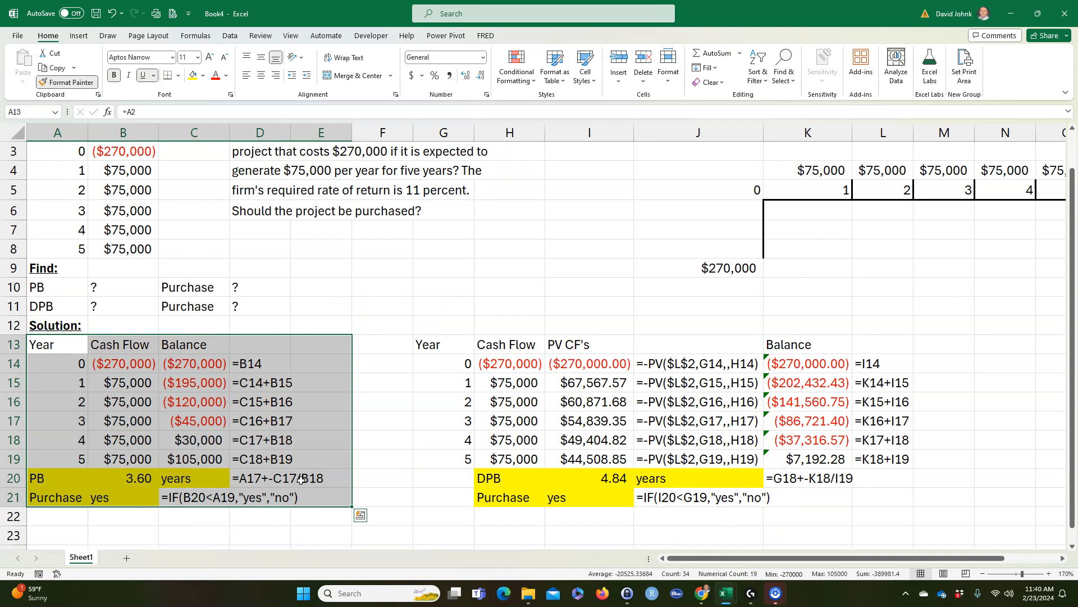
drag(433, 346, 837, 514)
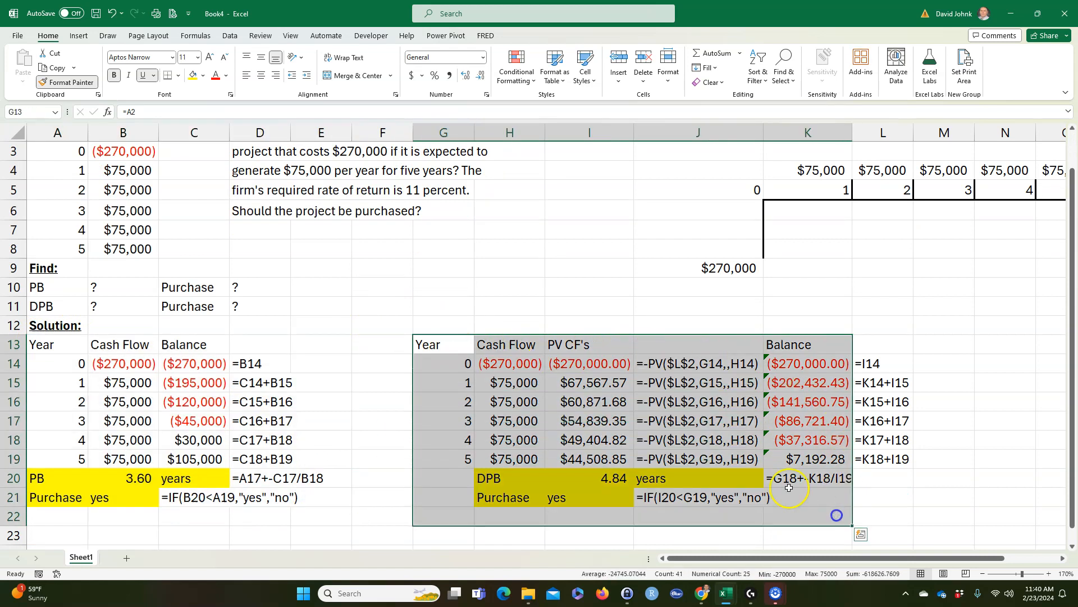
drag(590, 363, 592, 459)
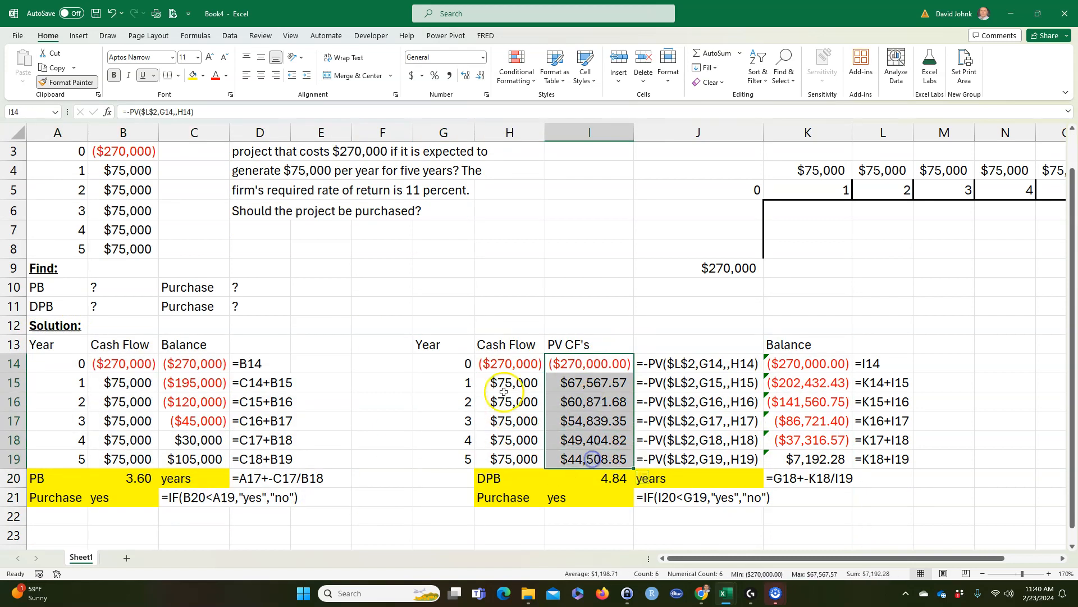
drag(508, 366, 514, 459)
drag(458, 363, 576, 364)
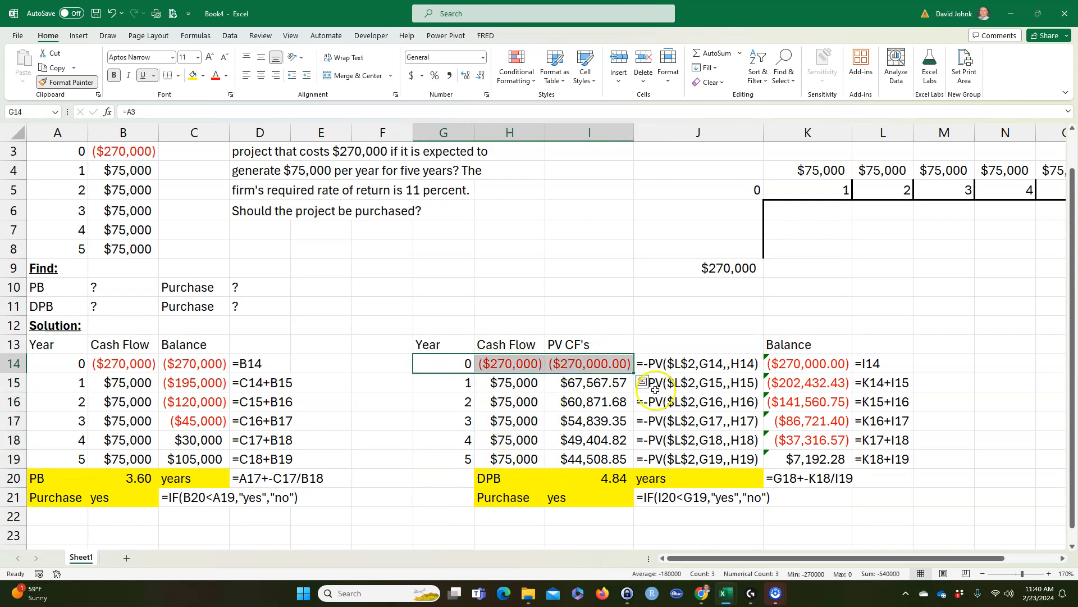
scroll(924, 203, up, 1)
click(899, 172)
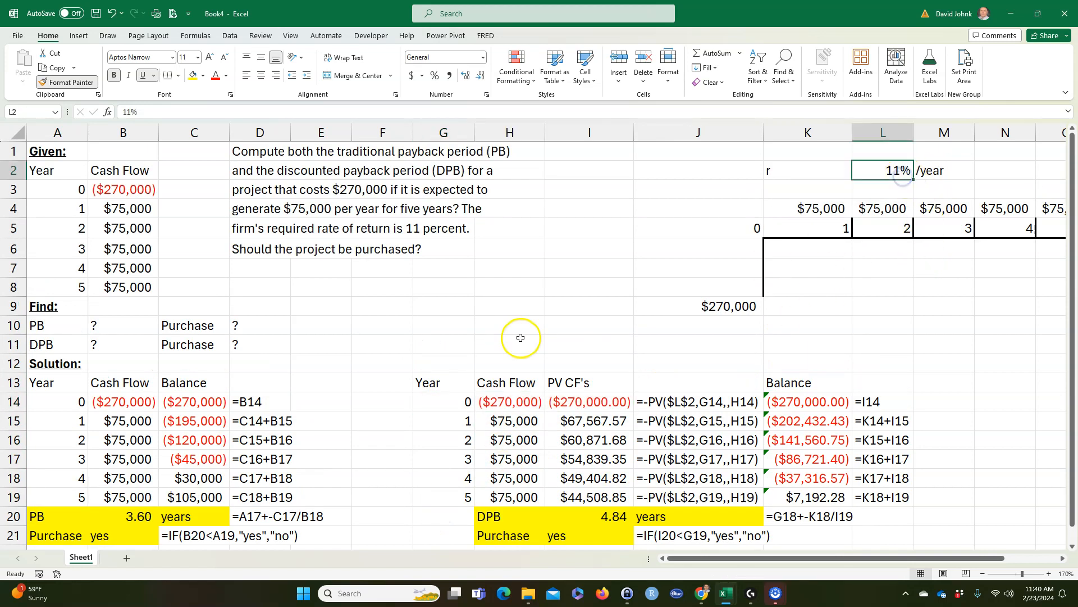